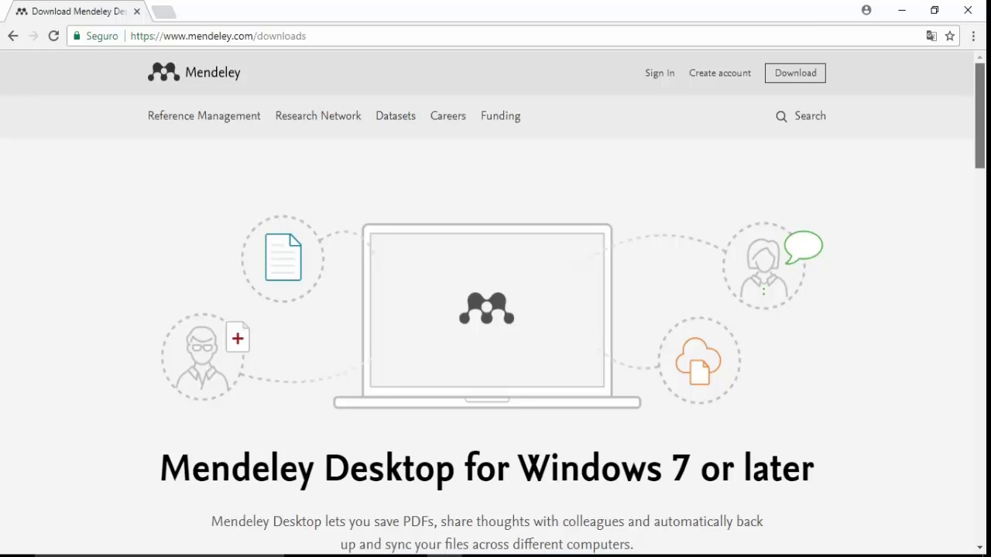
scroll(492, 304, down, 2)
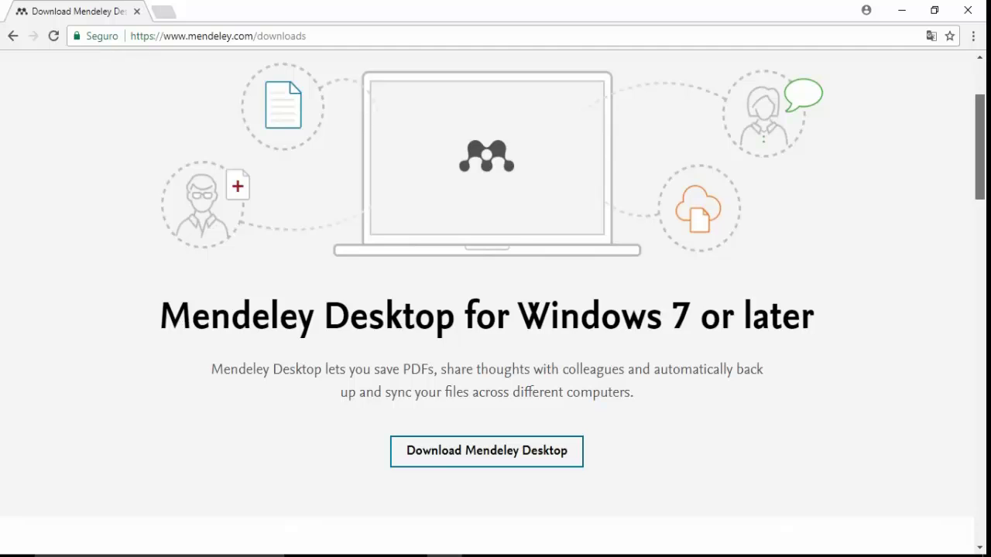
scroll(492, 304, down, 7)
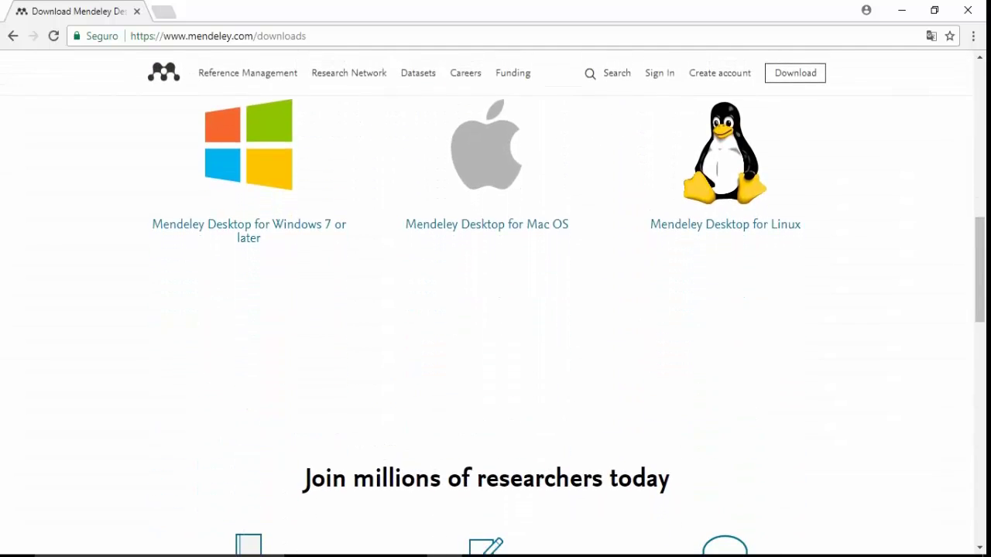
scroll(495, 325, down, 5)
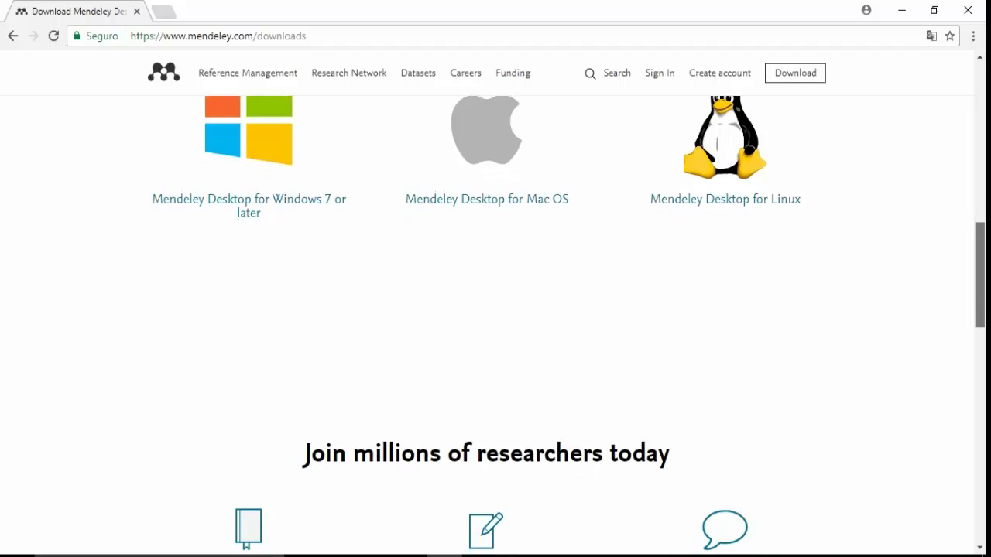
scroll(495, 309, down, 4)
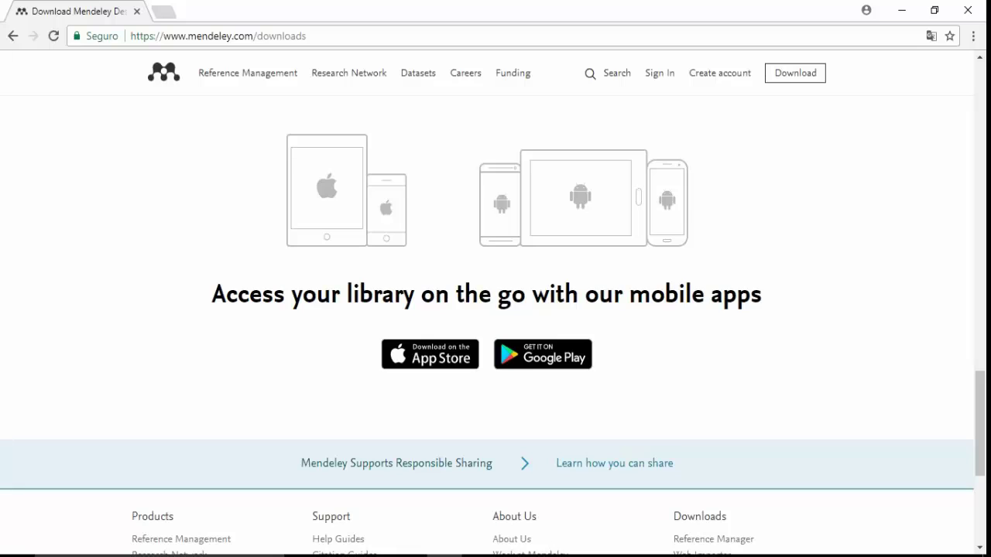
drag(212, 294, 762, 294)
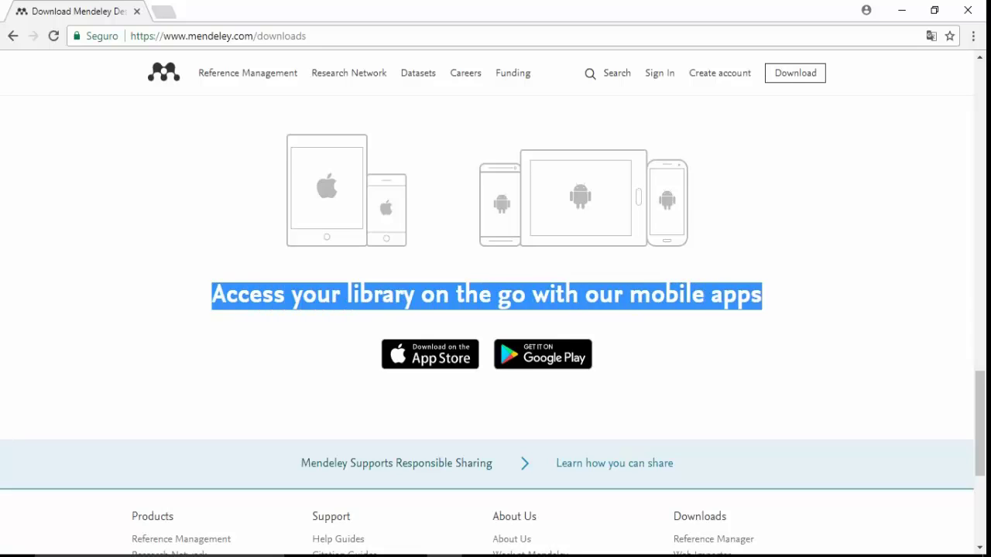
drag(979, 424, 979, 116)
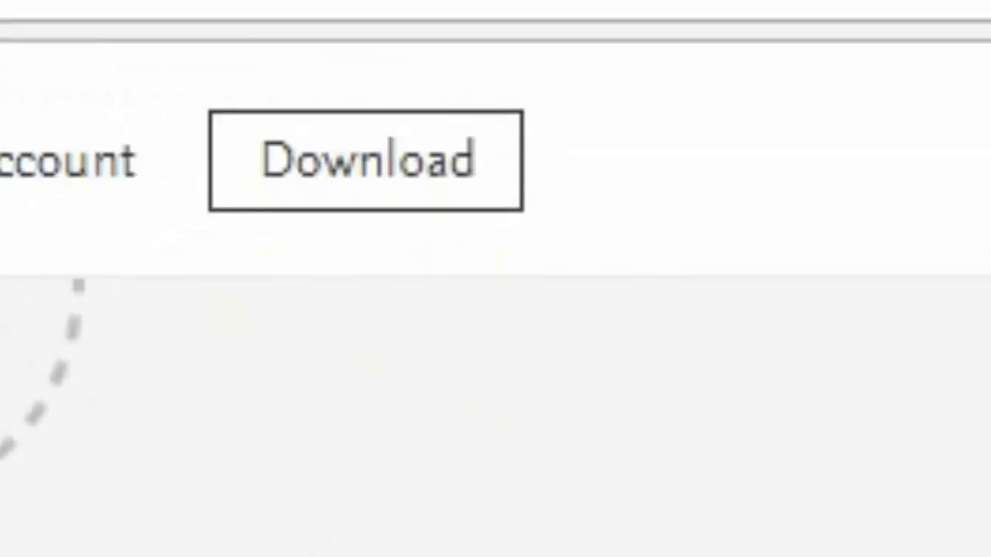
Download the Windows installer Mendeley-Desktop-1.17.11-win32.exe from the Mendeley website header.
click(318, 170)
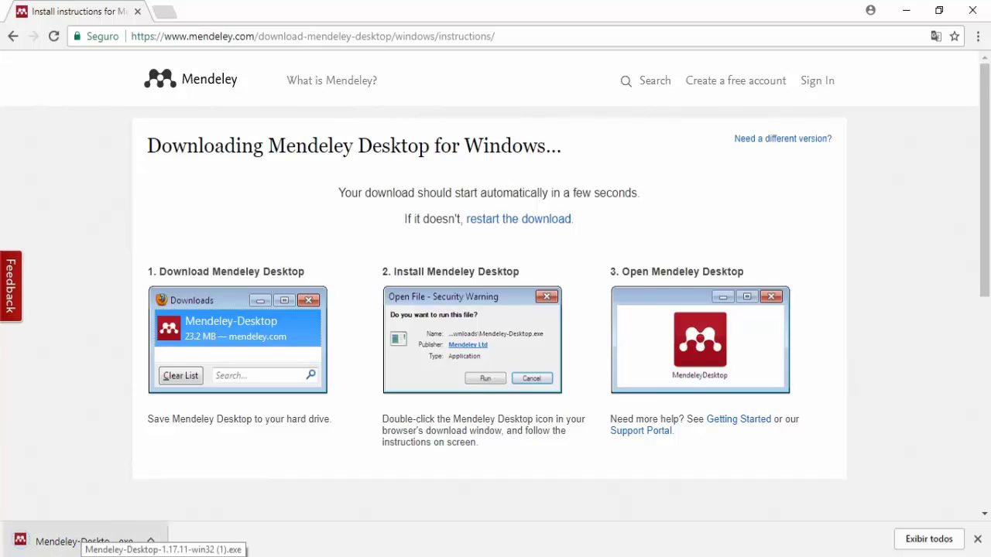
Run the downloaded installer, accept defaults for licence, location and Start Menu folder, then launch Mendeley.
click(77, 540)
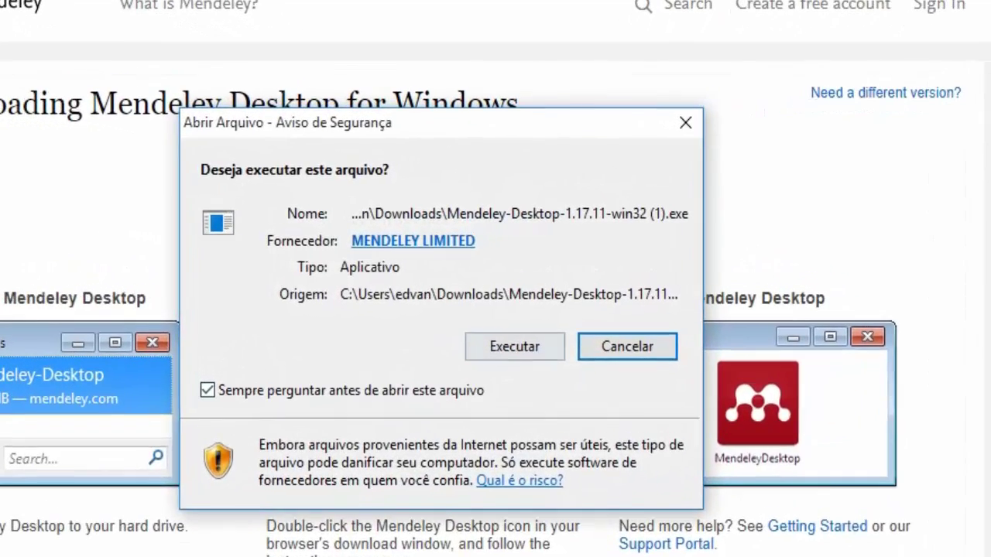
click(515, 346)
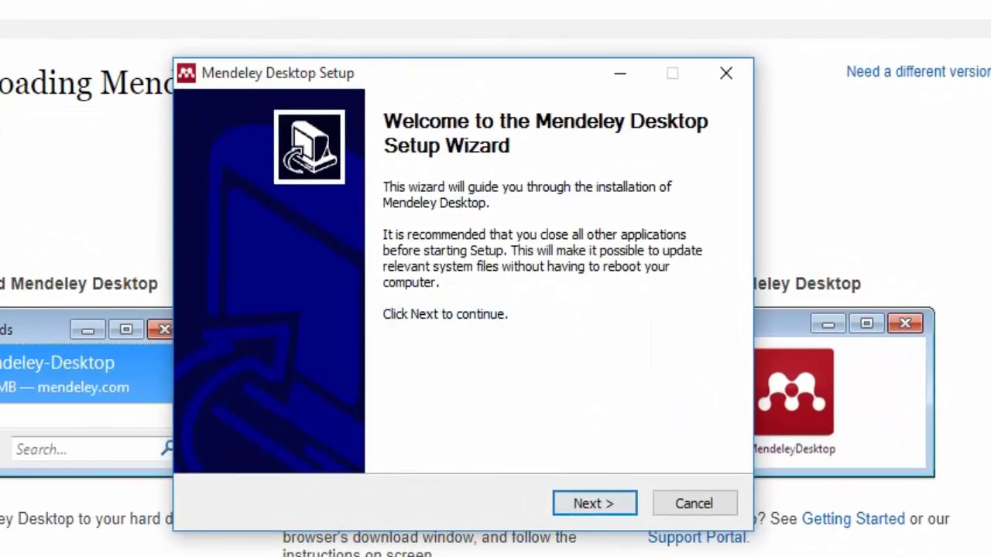
key(Return)
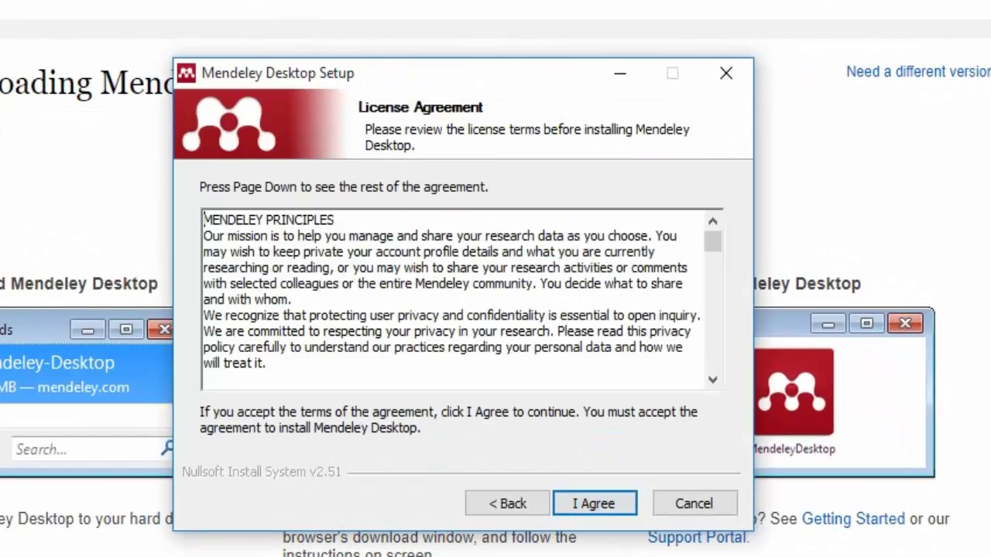
key(Return)
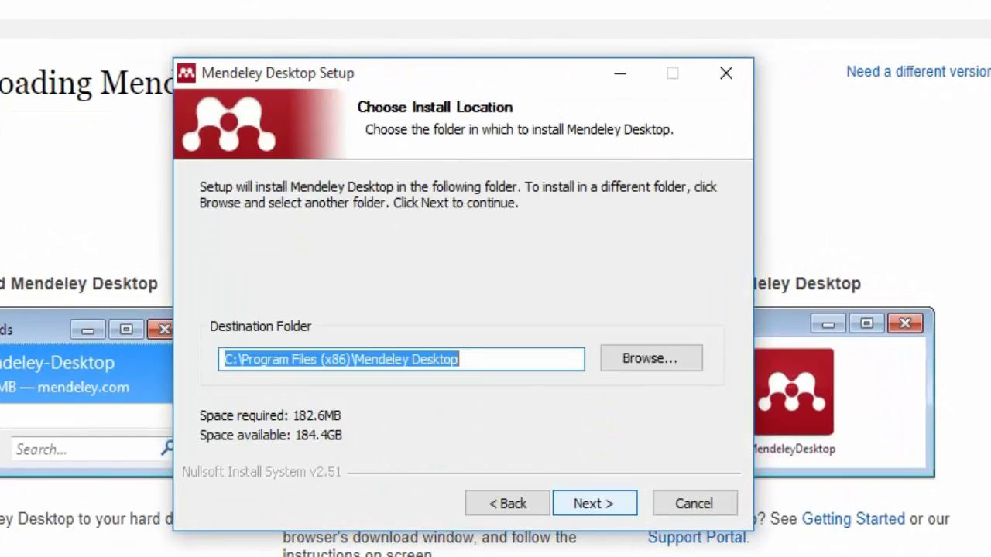
key(Return)
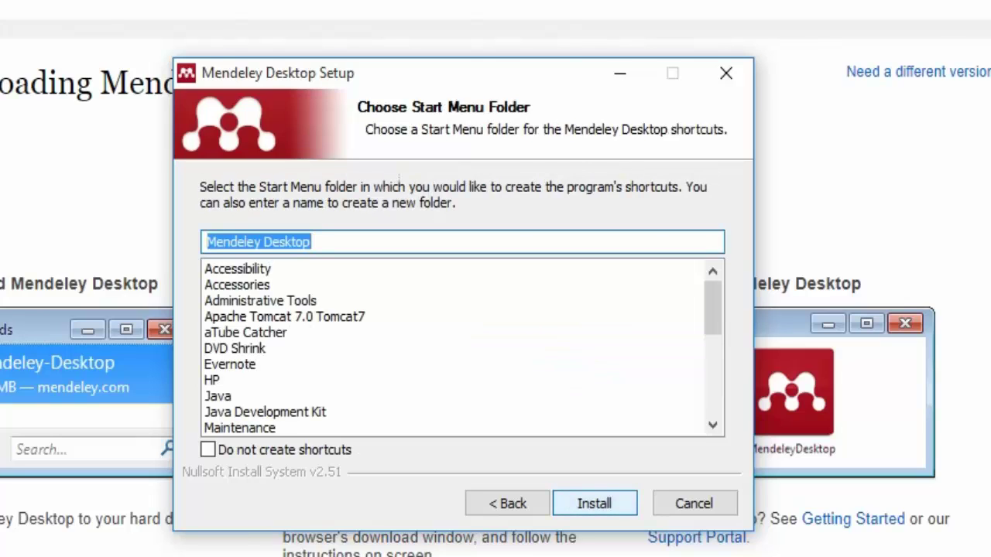
key(Return)
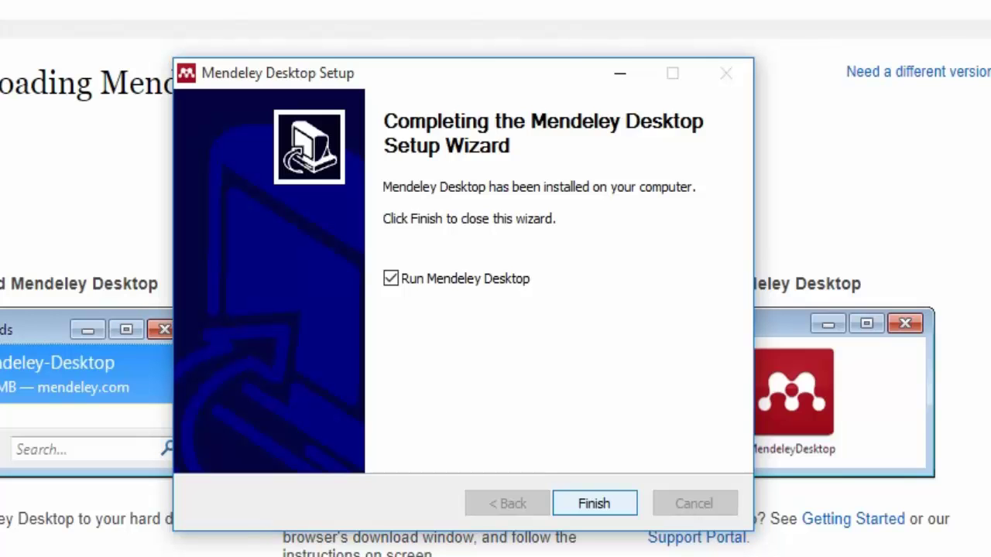
key(Return)
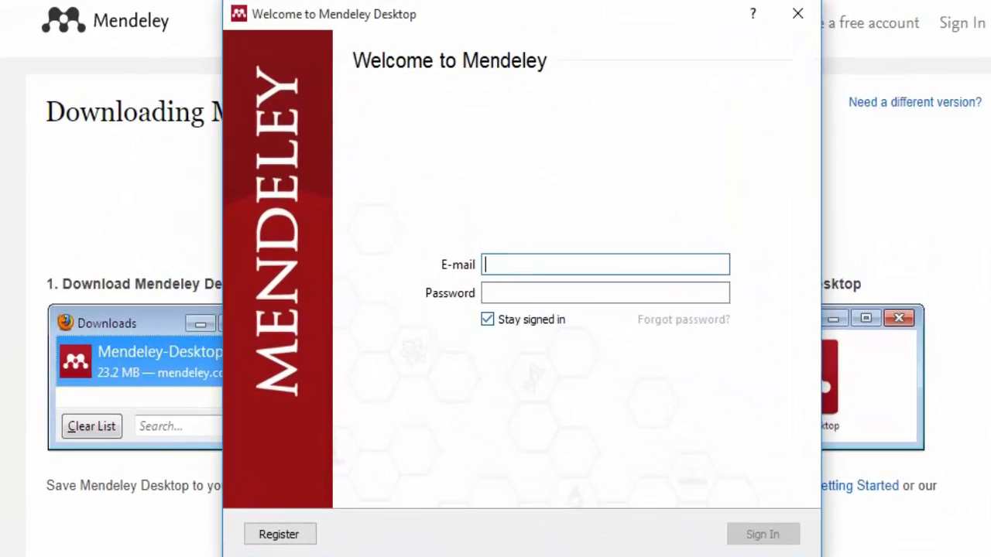
Sign in with the account e-mail and password, leaving Stay signed in unchecked.
click(488, 319)
click(557, 264)
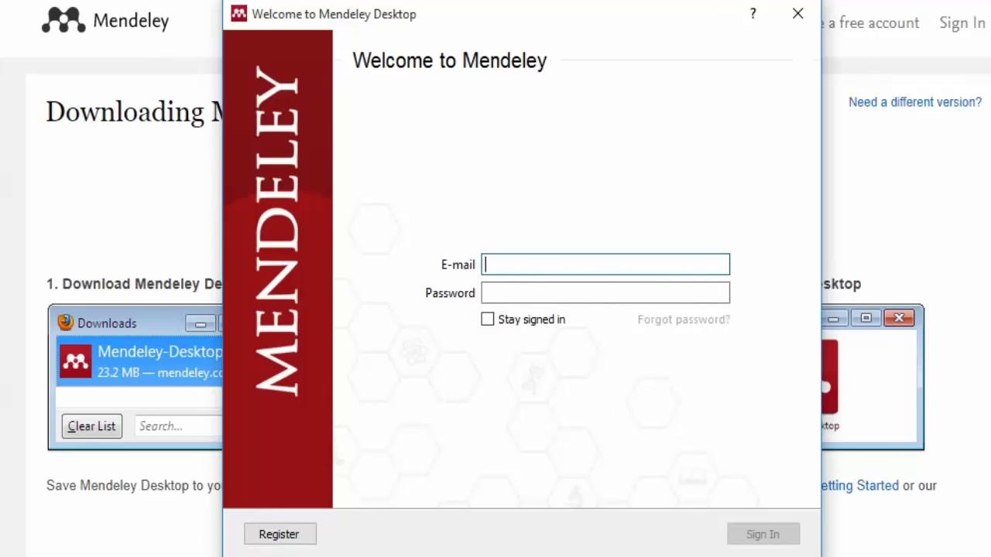
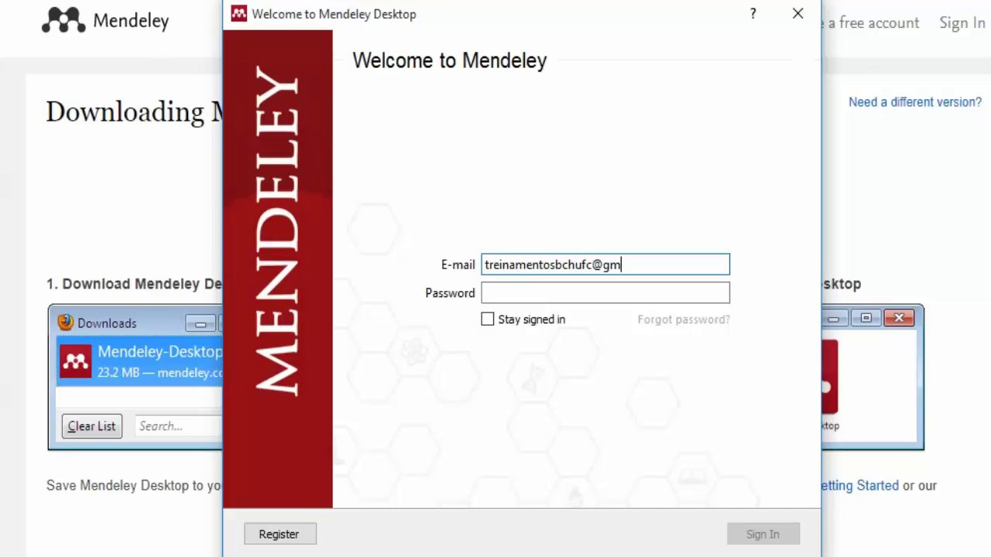
key(Tab)
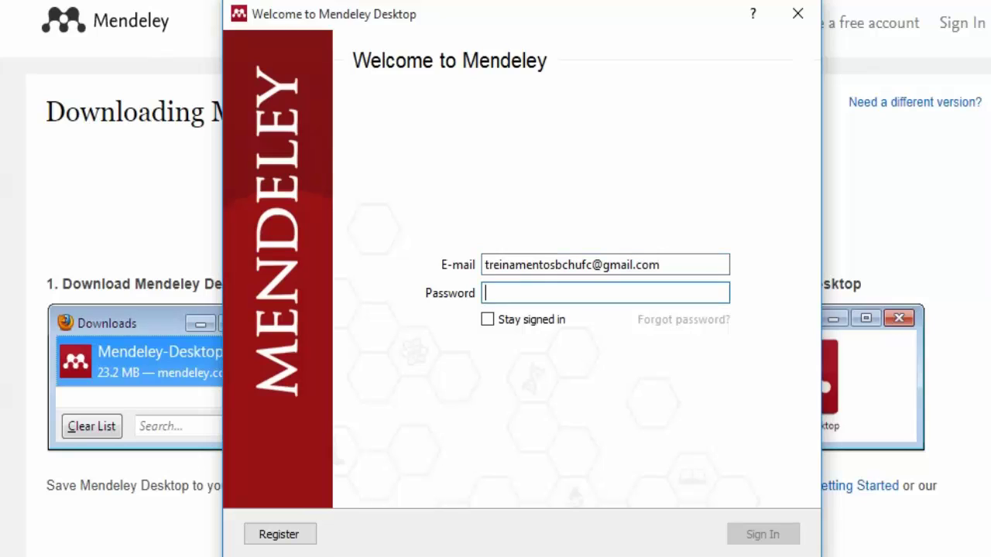
text(•••••••)
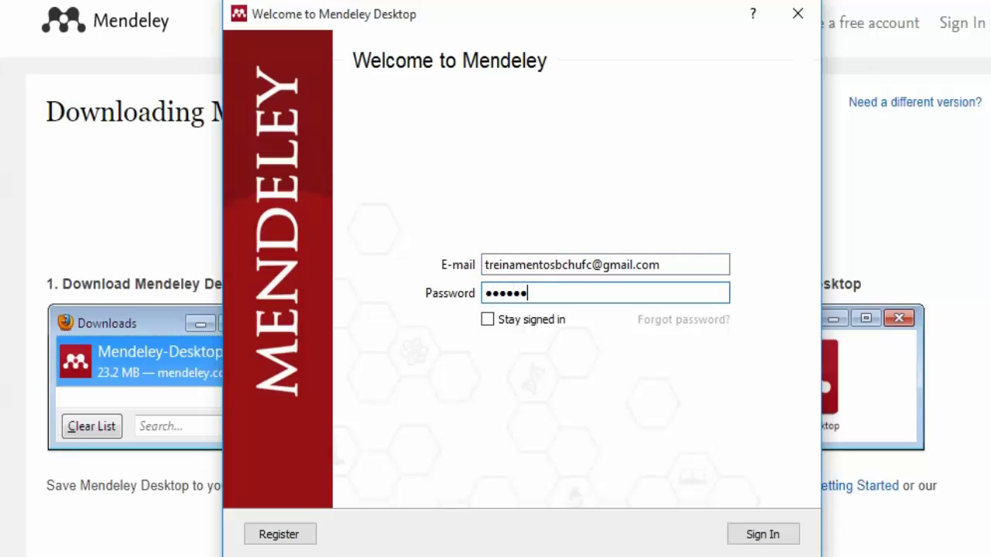
text(•••)
click(763, 535)
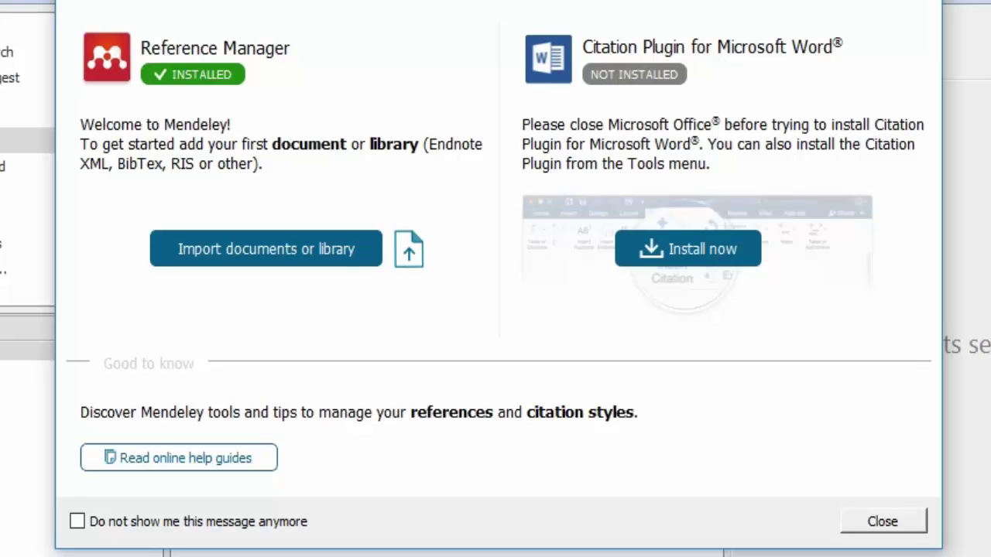
Close the welcome dialog that lists the Word citation plugin as not installed.
click(883, 522)
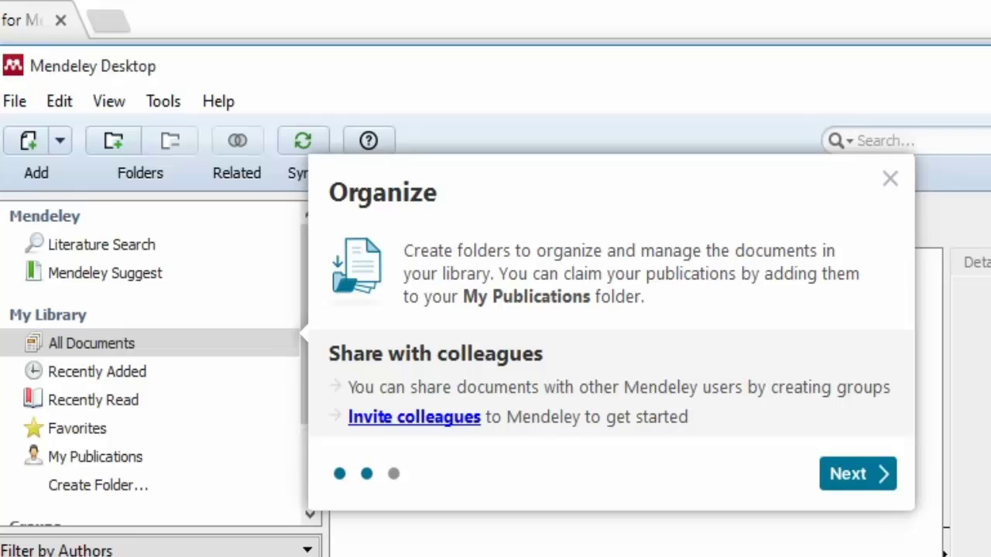
Advance to the tour's last tip, close it, and maximize the Mendeley window.
click(858, 474)
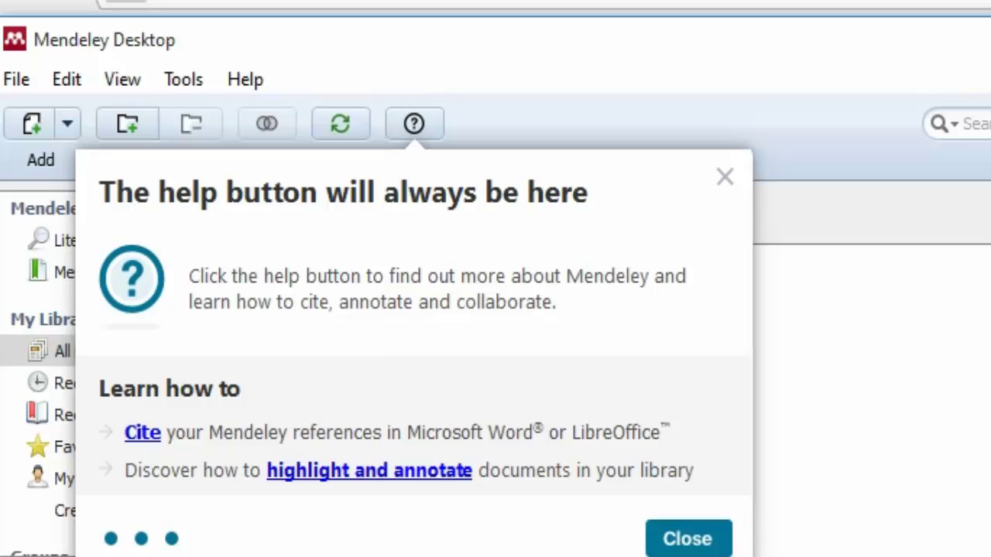
click(687, 539)
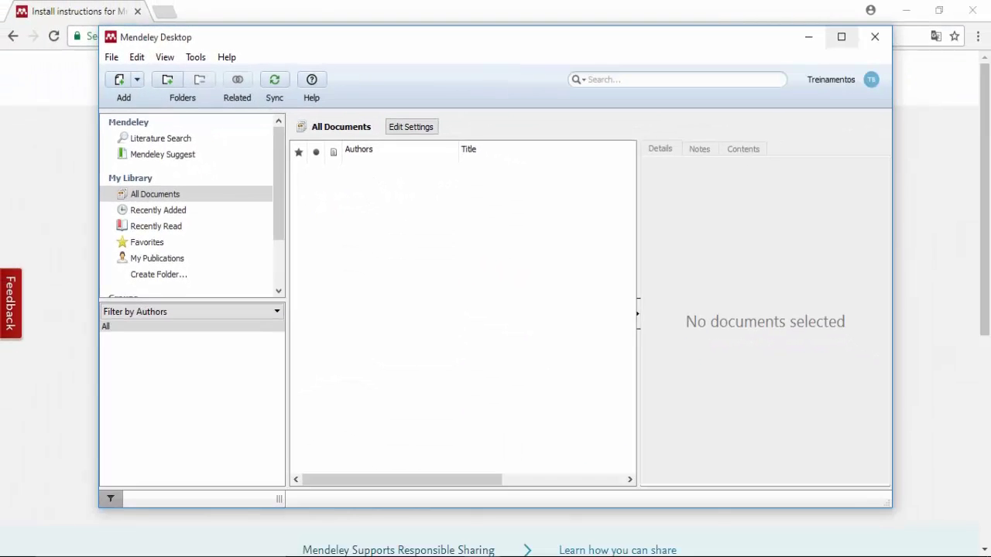
click(842, 37)
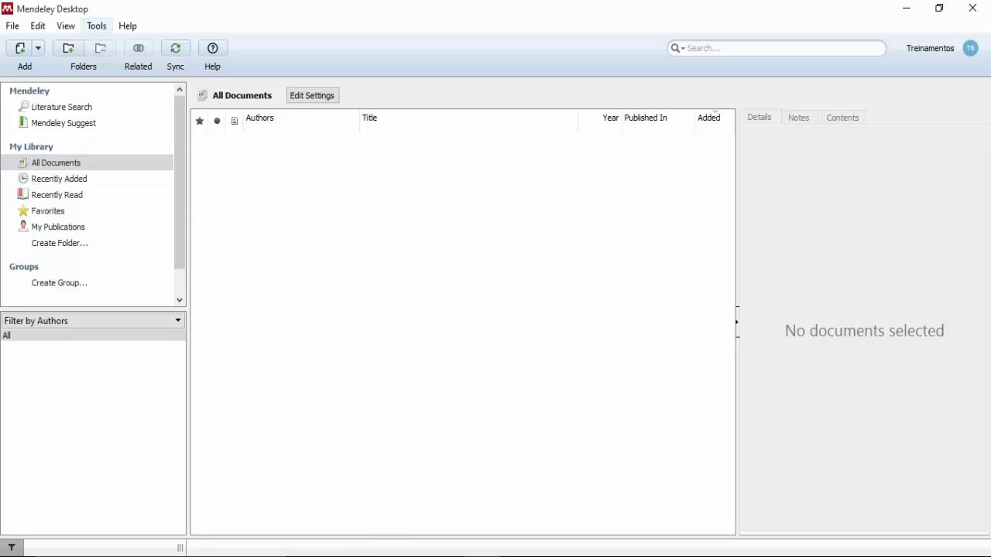
Open Options from the Tools menu to see the General page.
click(96, 25)
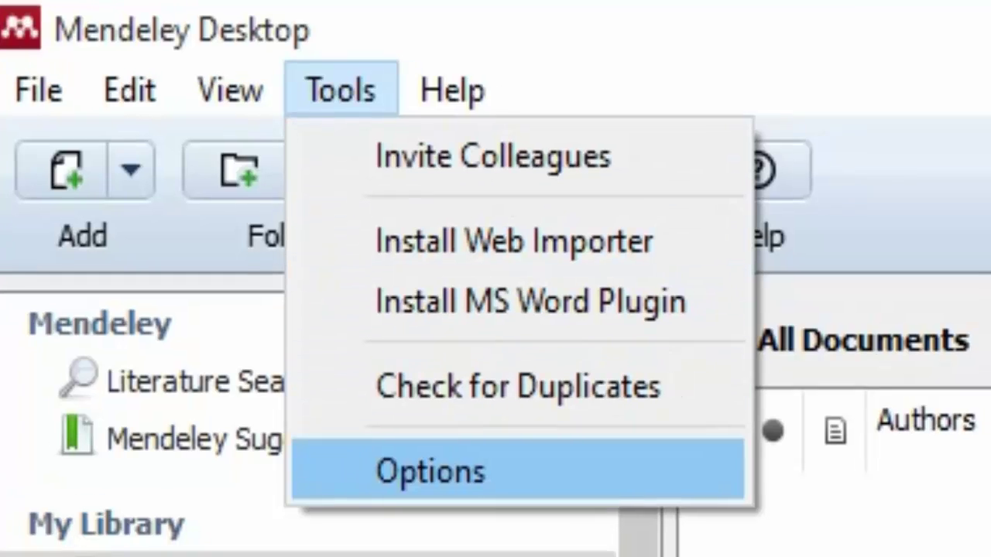
key(Return)
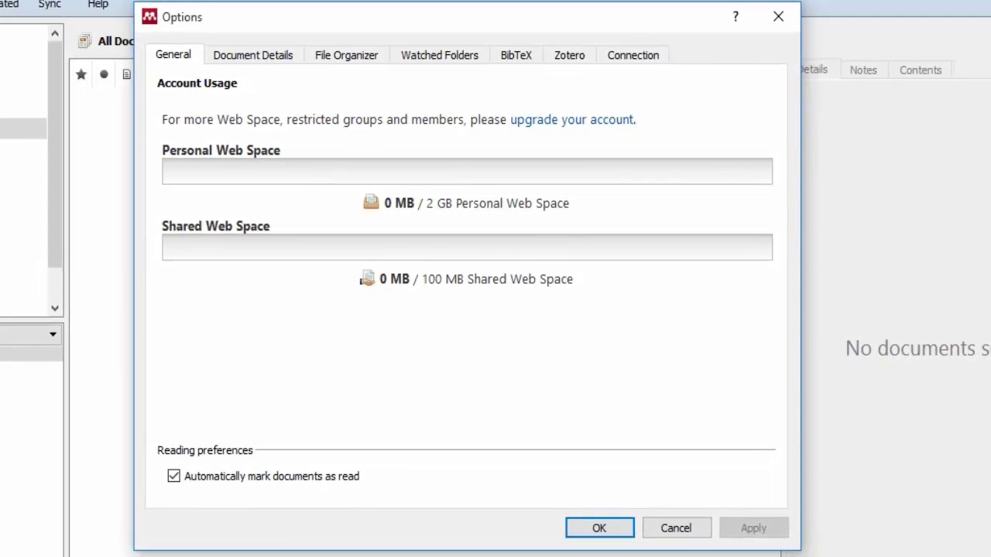
Highlight the 2 GB personal and 100 MB shared web space limits, then view Document Details.
drag(427, 203, 569, 203)
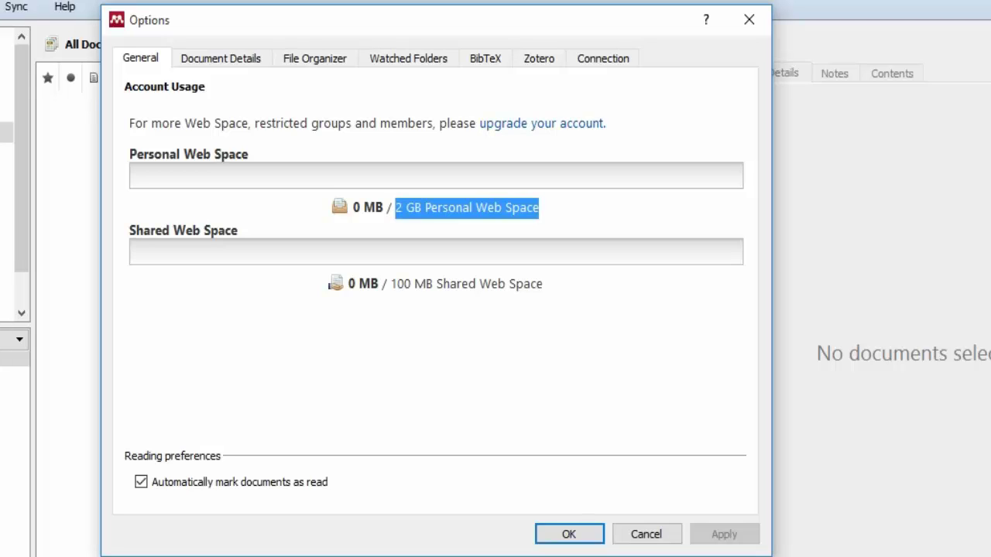
drag(391, 284, 543, 285)
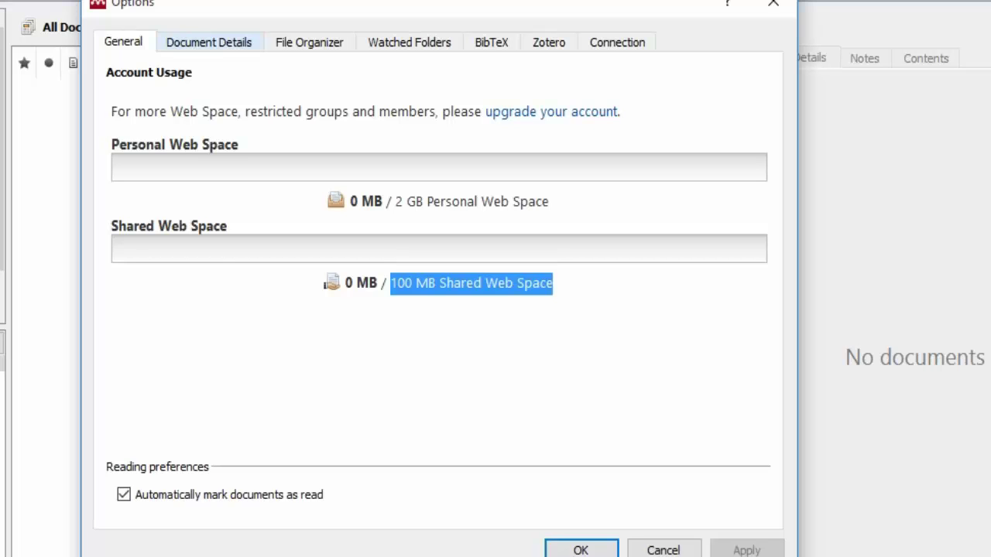
click(209, 42)
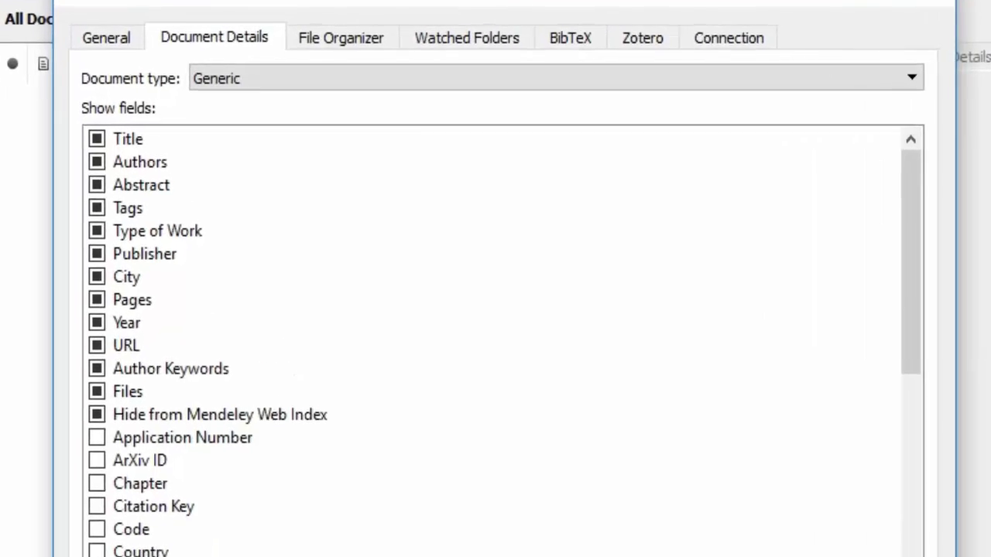
click(590, 86)
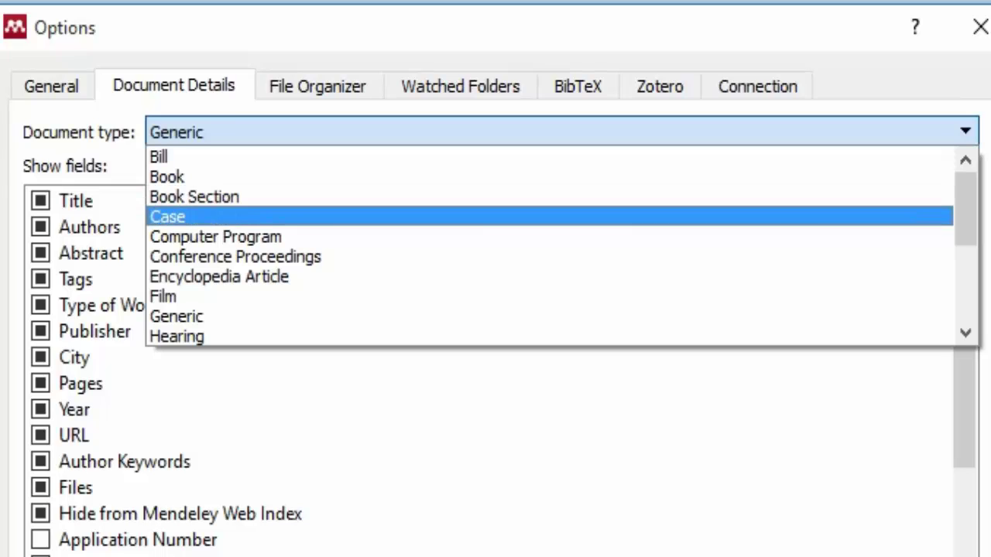
key(Down)
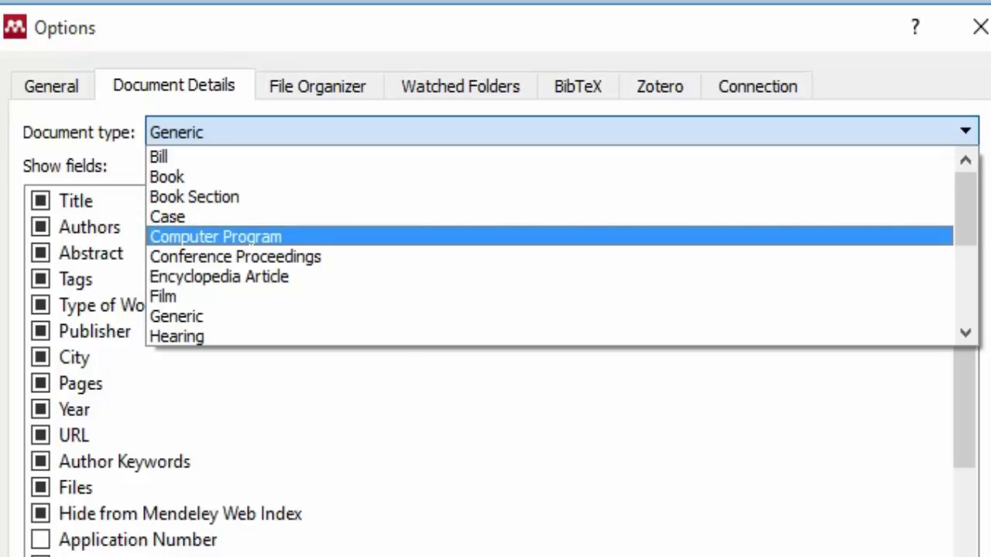
key(Down)
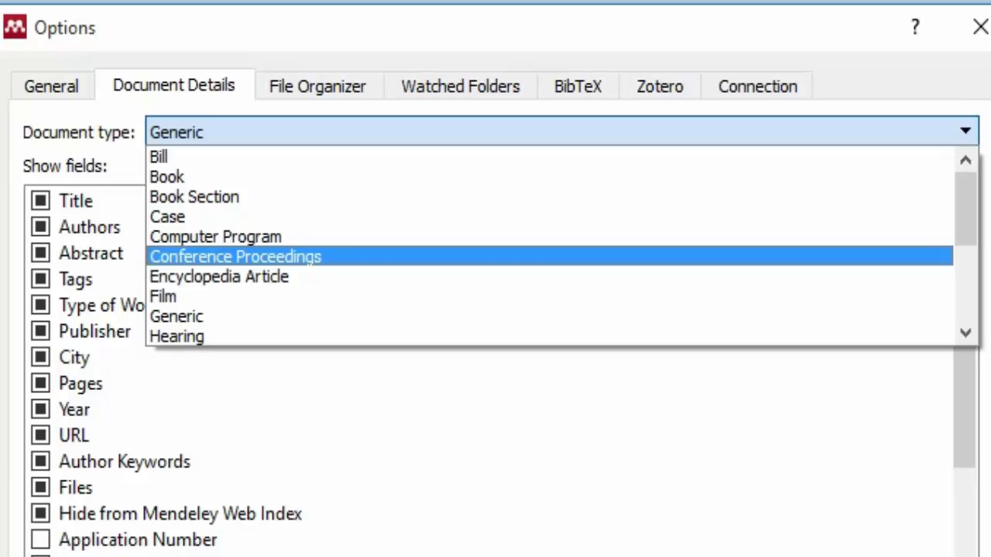
key(Down)
key(Down)
key(Up)
key(Down)
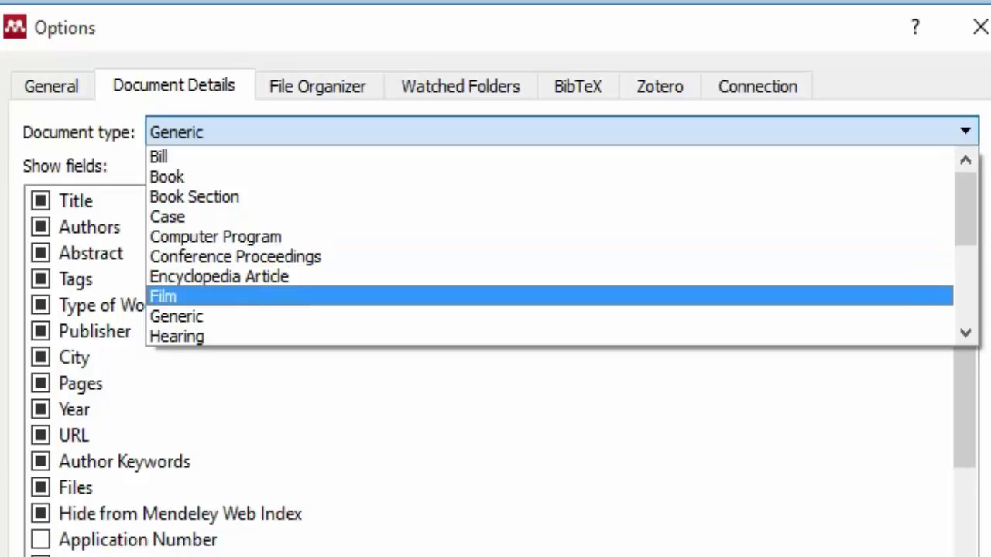
key(Down)
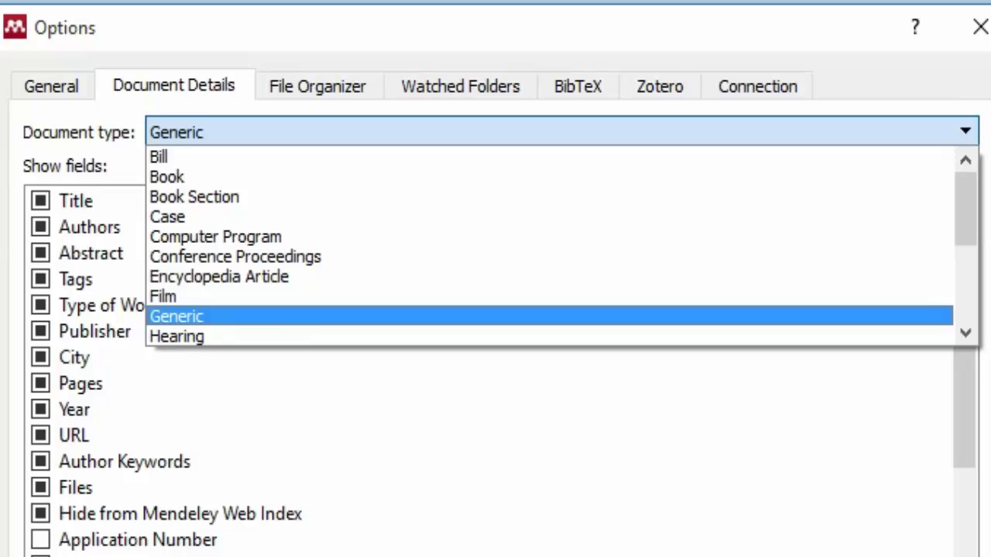
drag(966, 216, 965, 272)
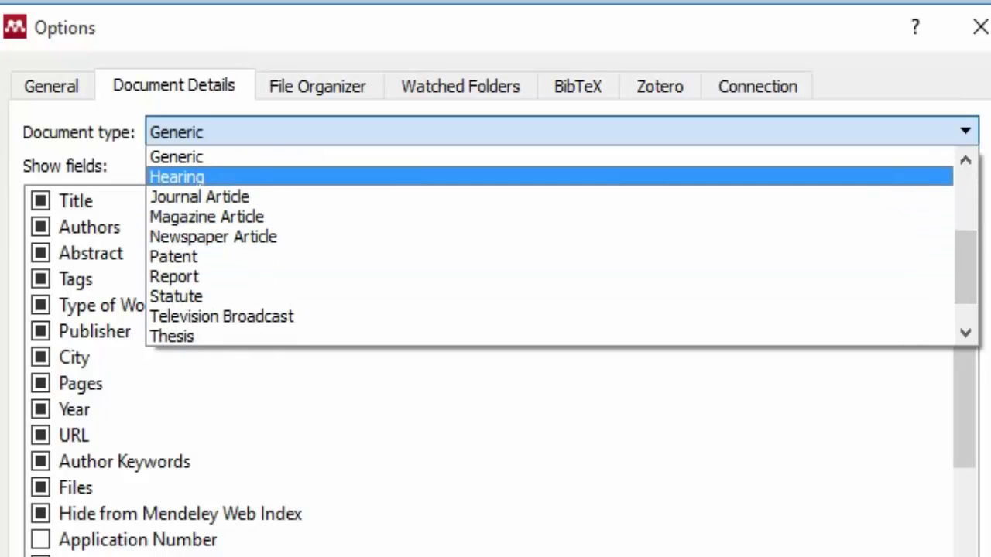
key(Down)
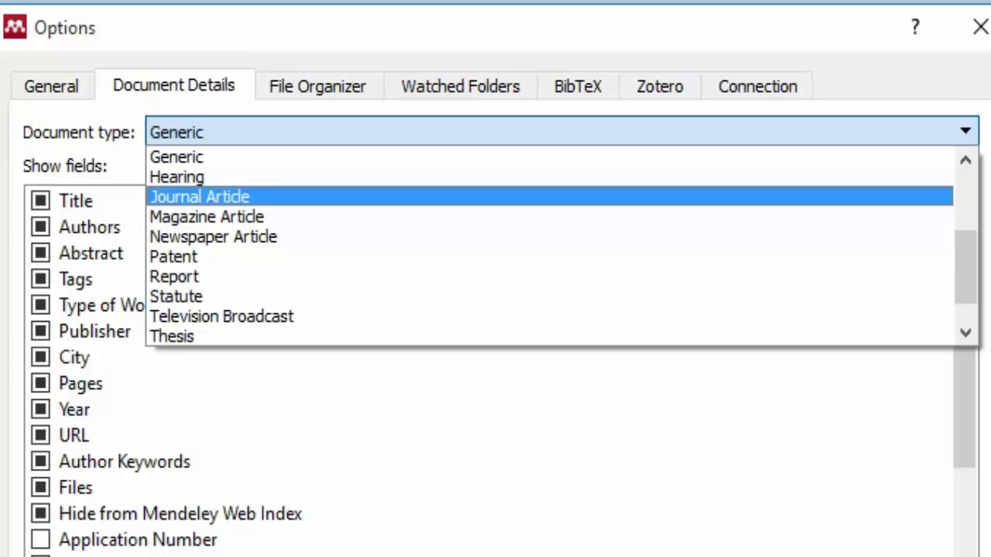
key(Down)
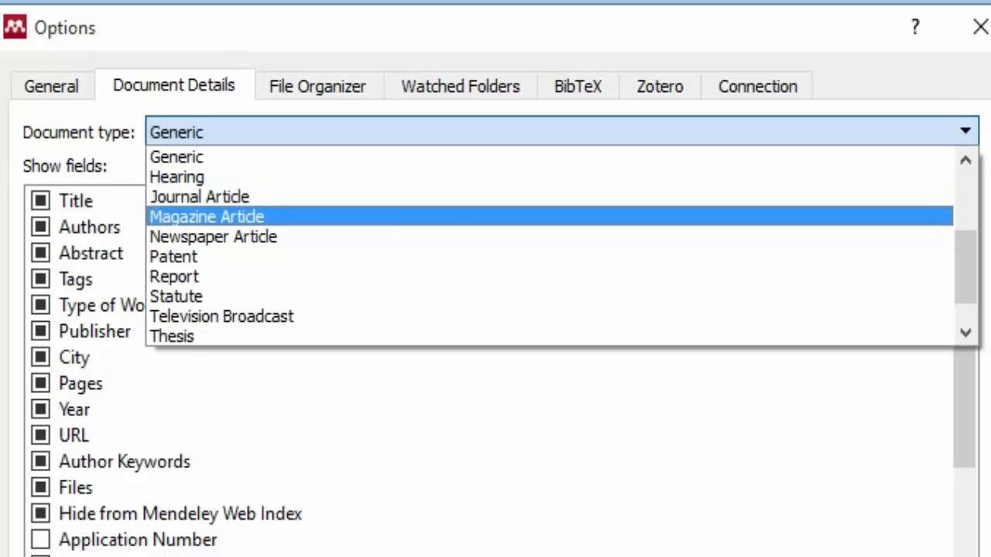
key(Down)
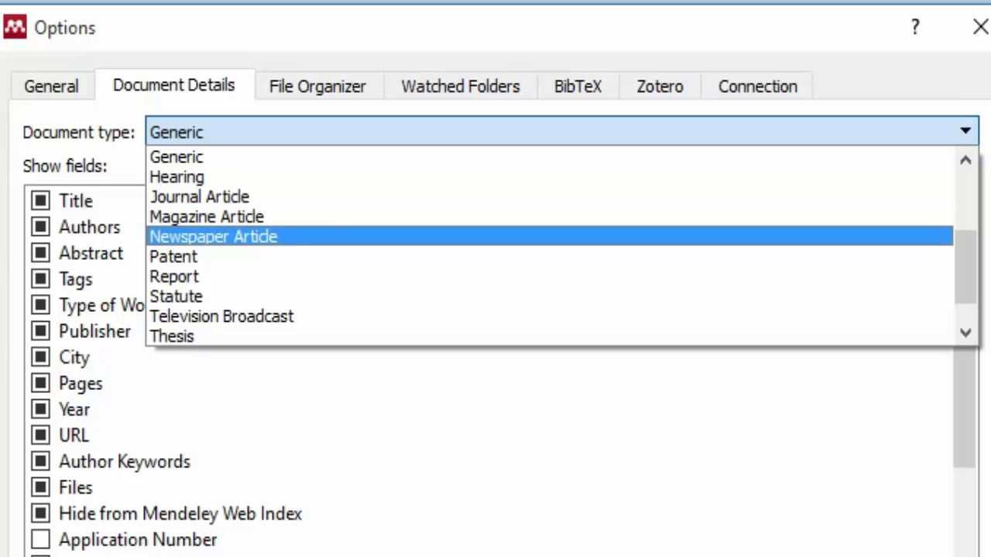
key(Down)
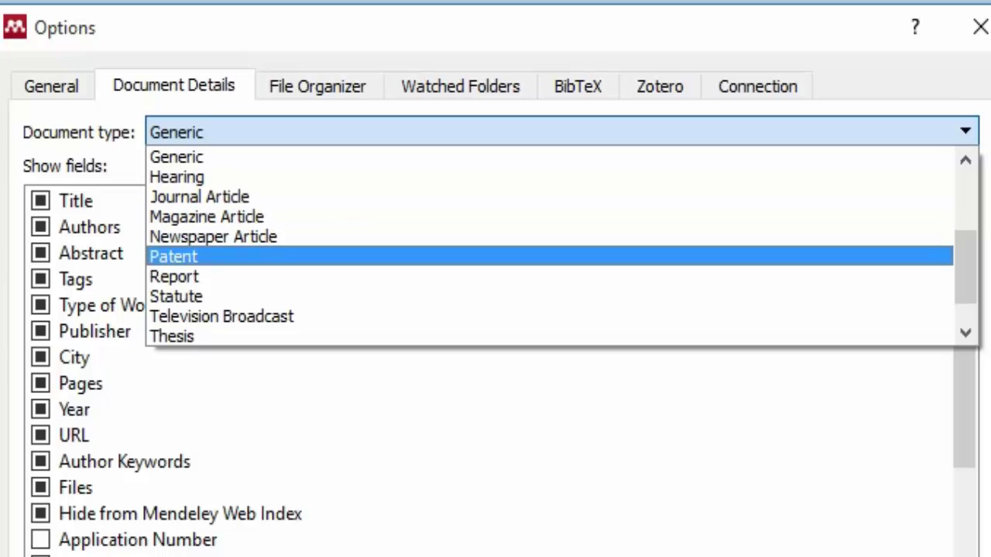
key(Down)
key(Down)
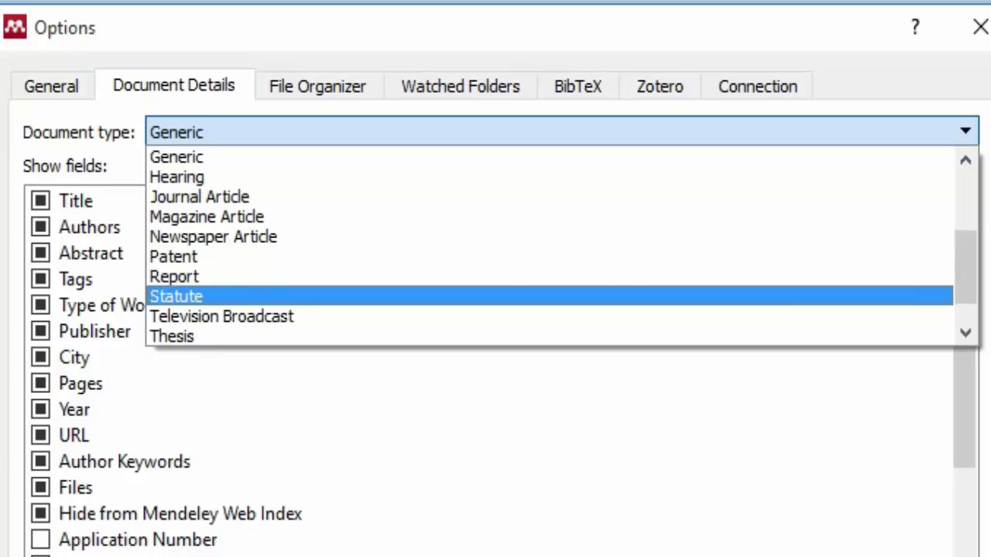
key(Down)
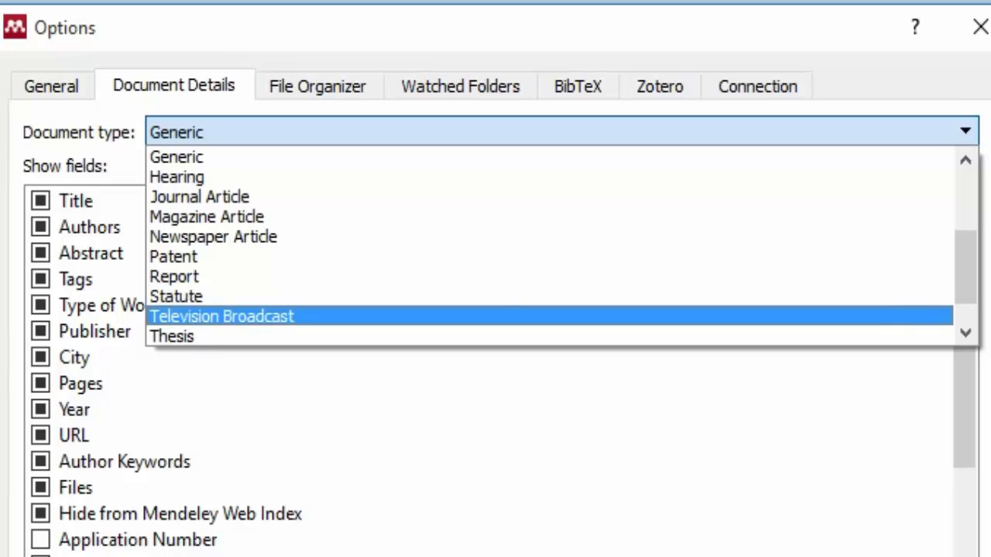
drag(965, 296, 965, 316)
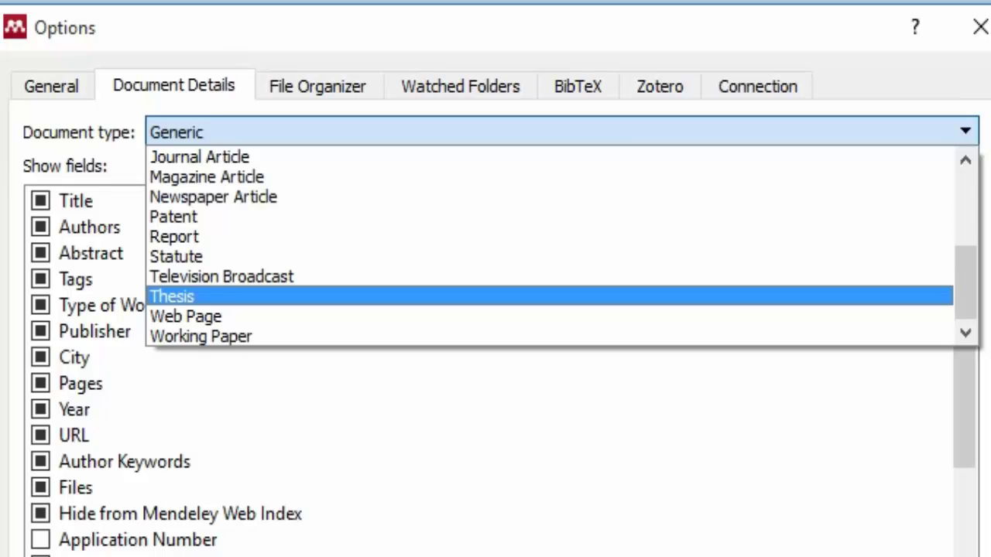
key(Up)
key(Down)
key(Down)
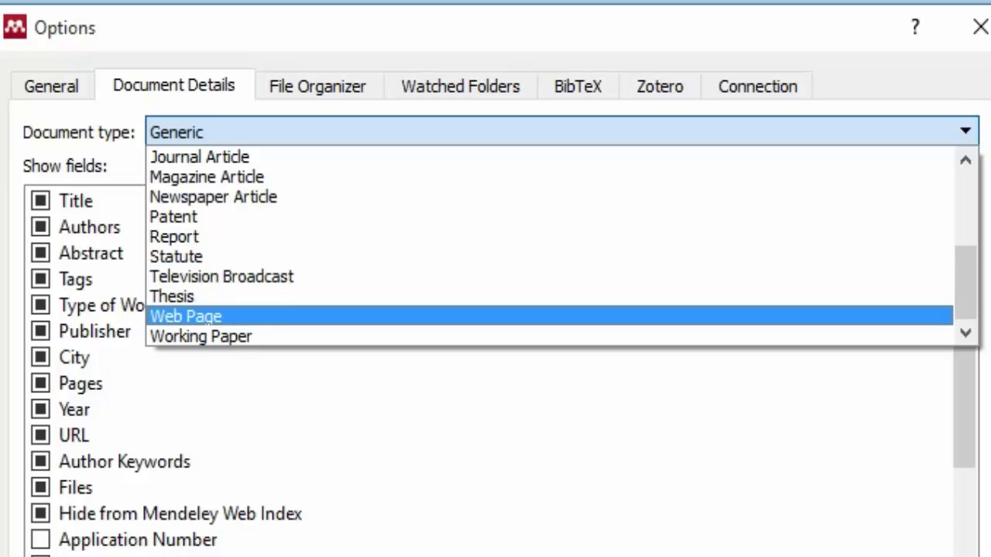
key(Down)
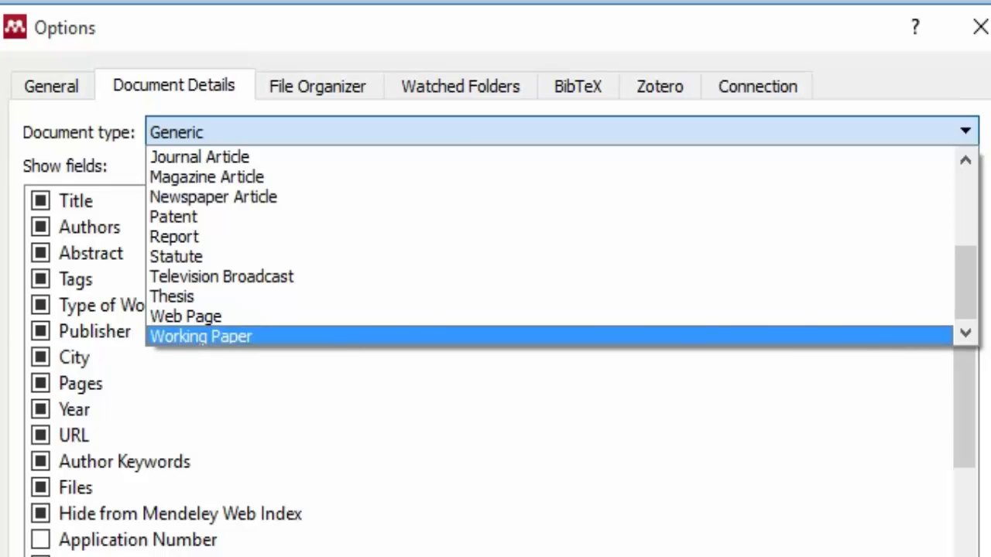
key(Escape)
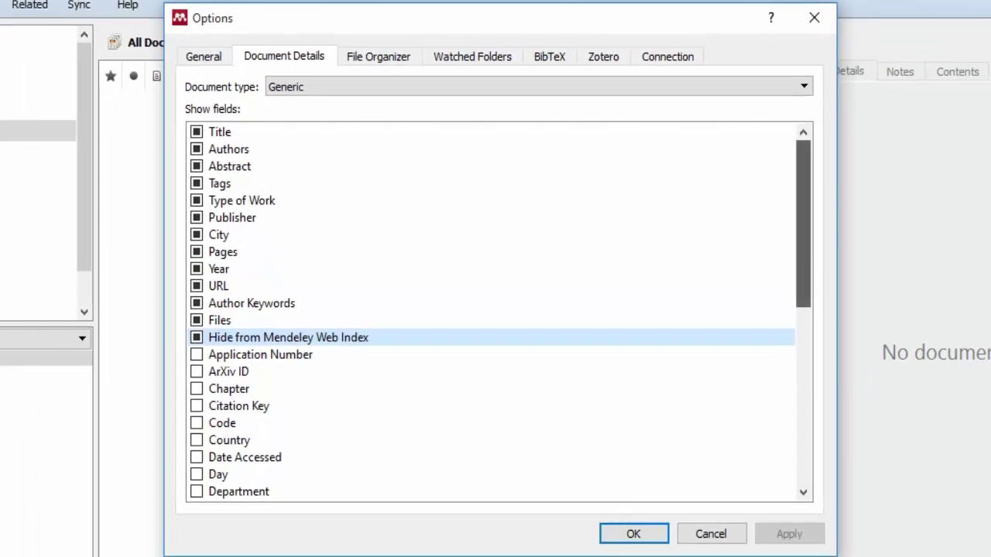
Check the Document type list, keep Generic, browse its Show fields, and reopen the type list.
click(326, 87)
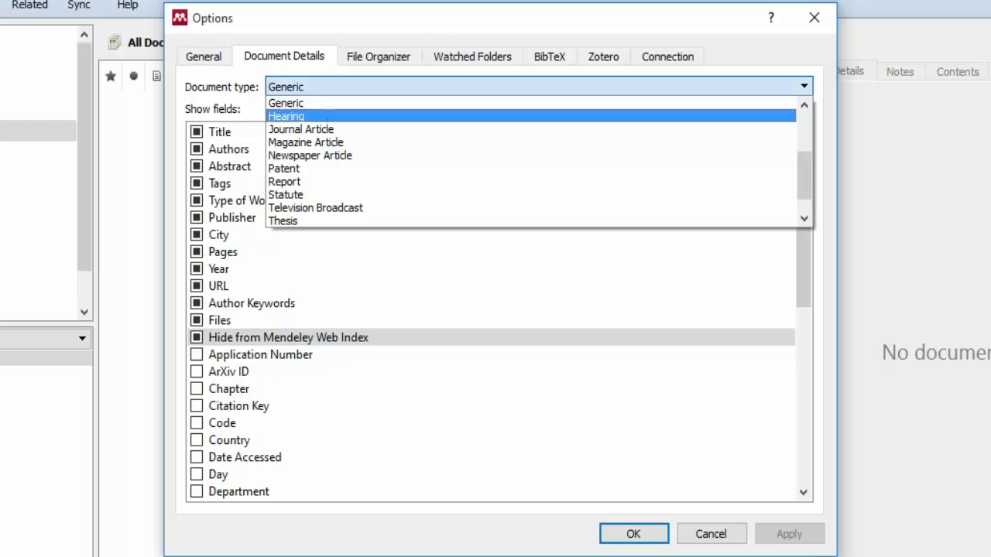
click(542, 286)
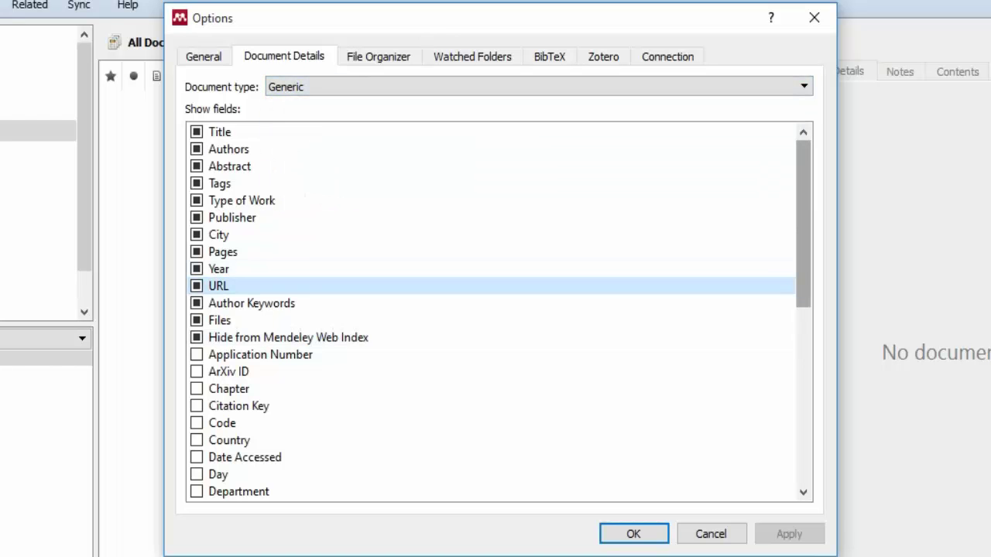
drag(803, 255, 803, 255)
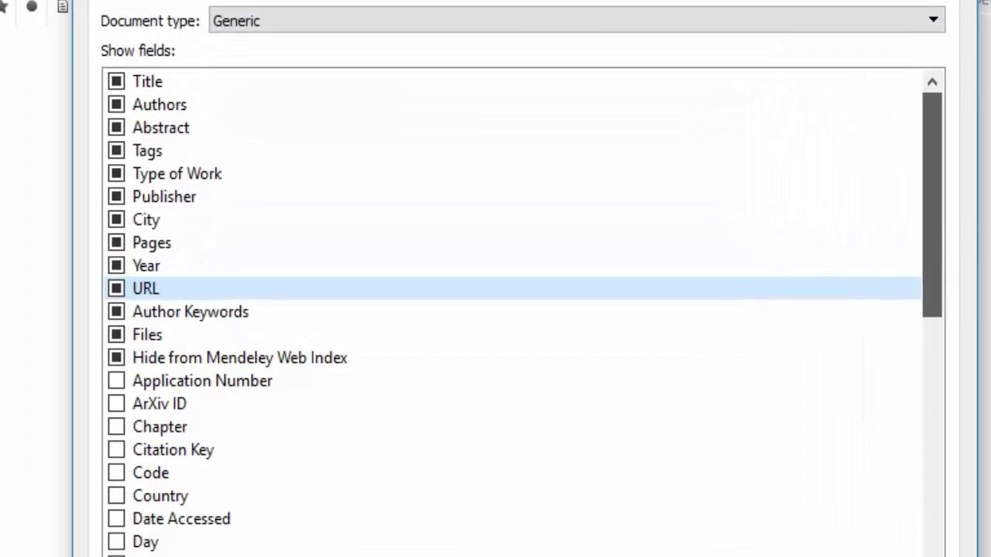
scroll(511, 286, down, 7)
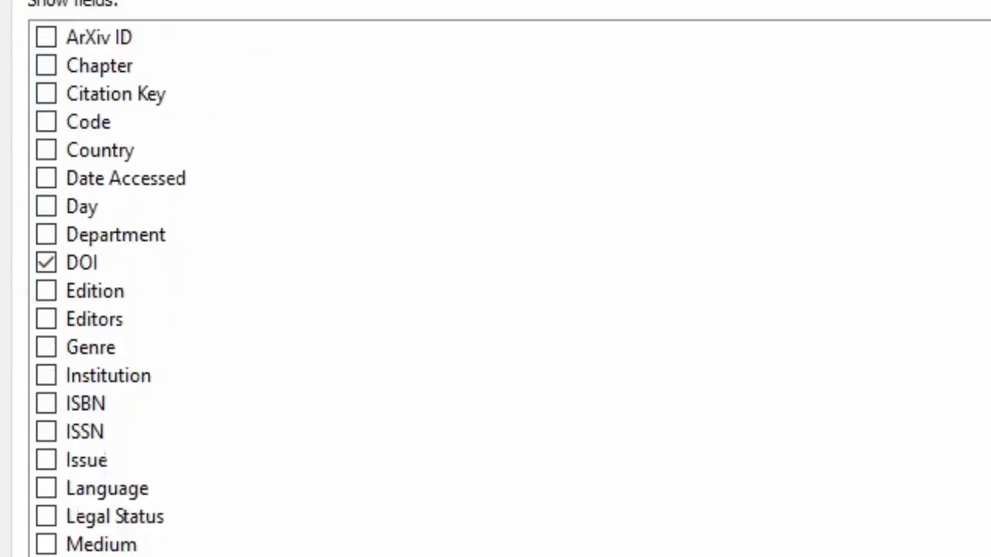
scroll(511, 287, up, 6)
scroll(511, 347, up, 3)
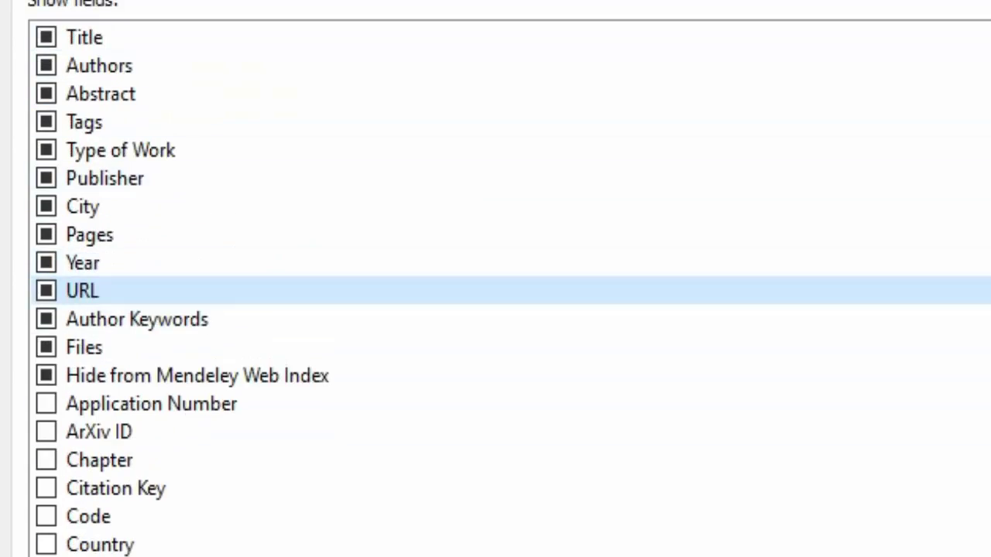
click(511, 2)
scroll(573, 97, up, 3)
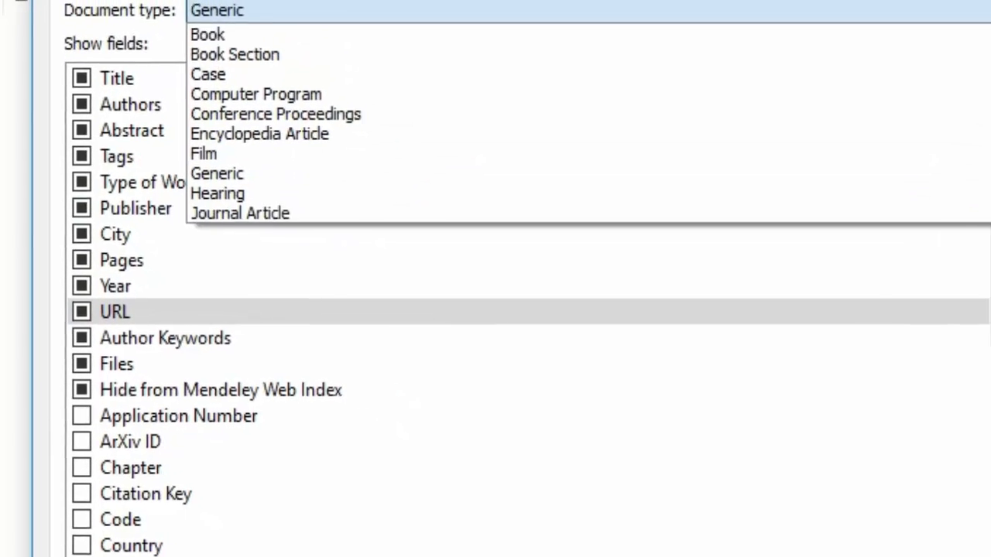
scroll(464, 173, down, 2)
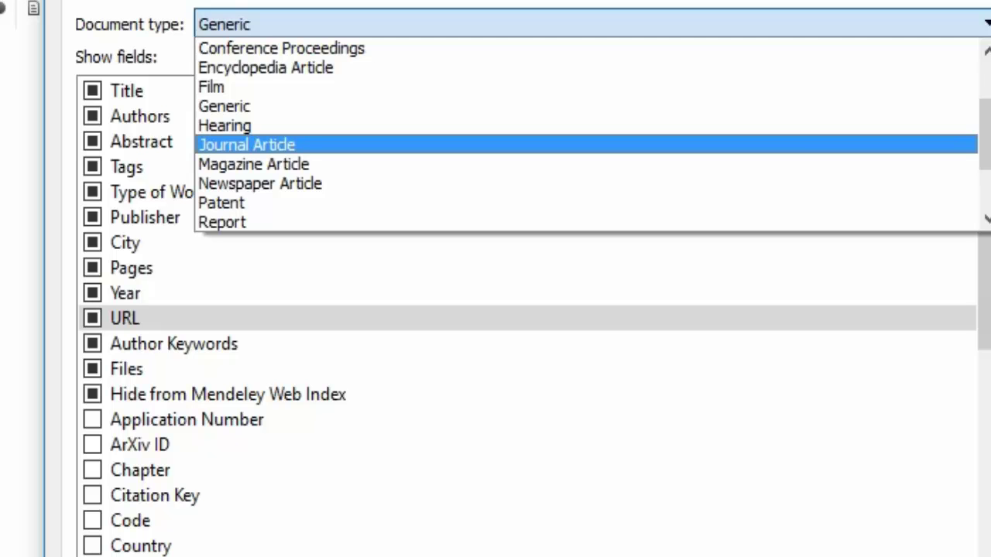
Switch the document type to Journal Article, tick Date Accessed, and apply the change.
click(246, 145)
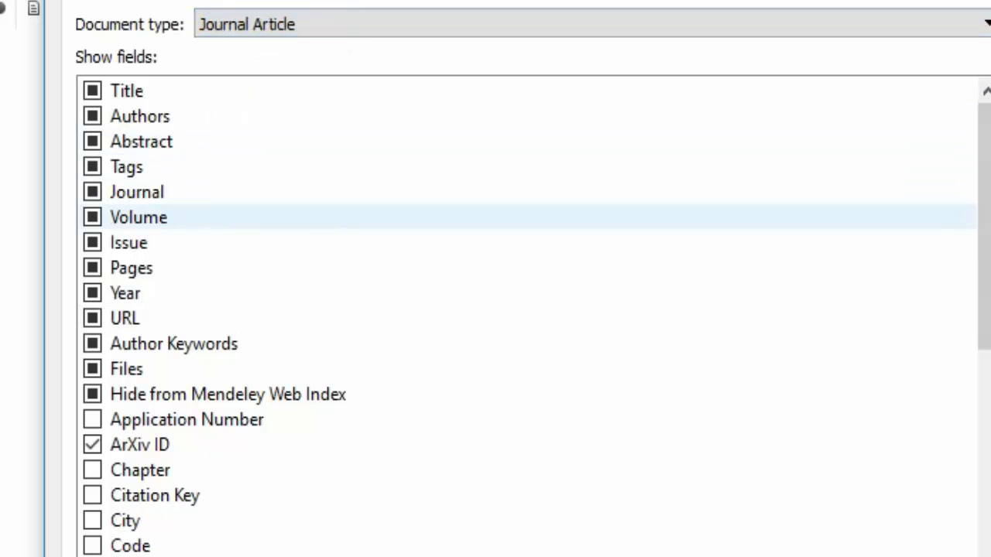
scroll(539, 384, down, 1)
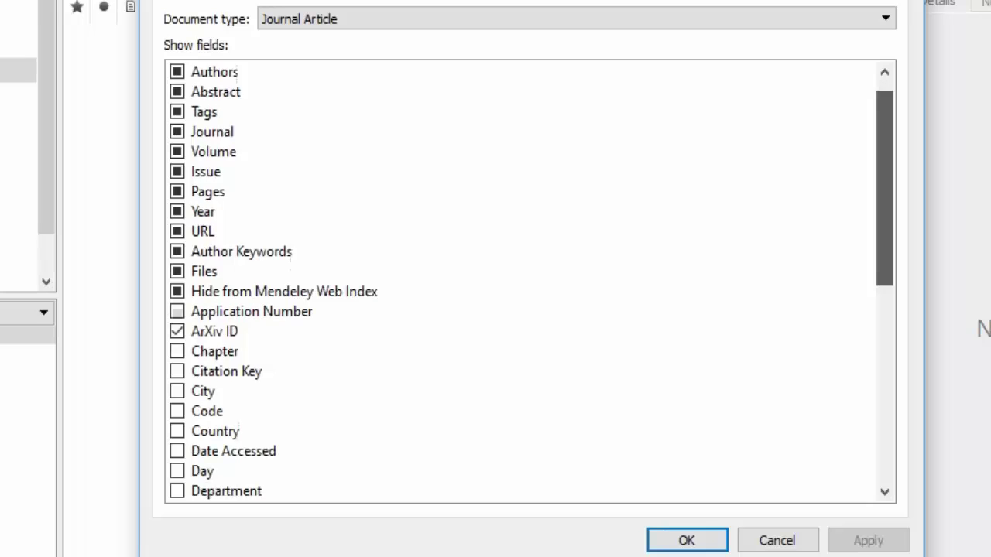
scroll(530, 281, down, 7)
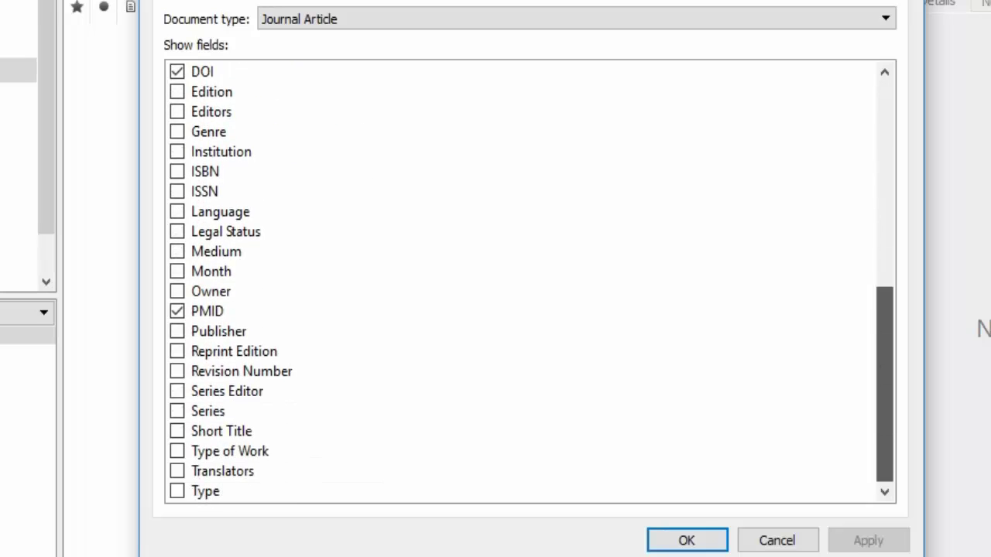
scroll(530, 281, up, 8)
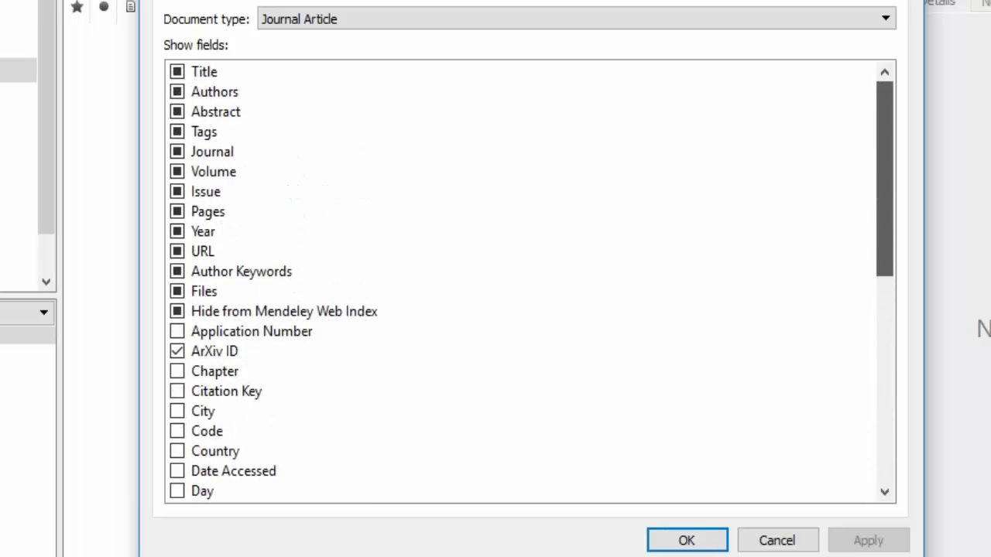
scroll(529, 310, down, 7)
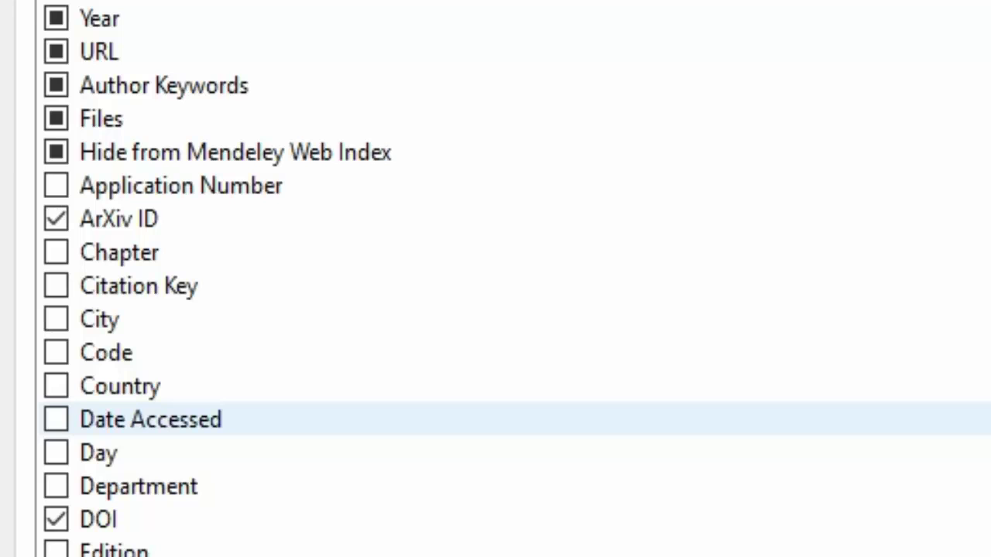
click(55, 419)
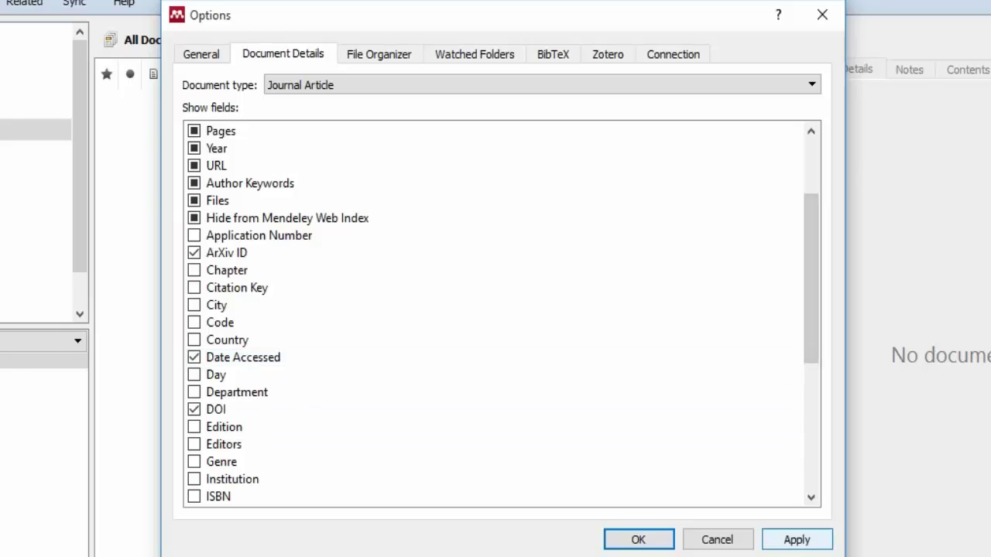
click(796, 539)
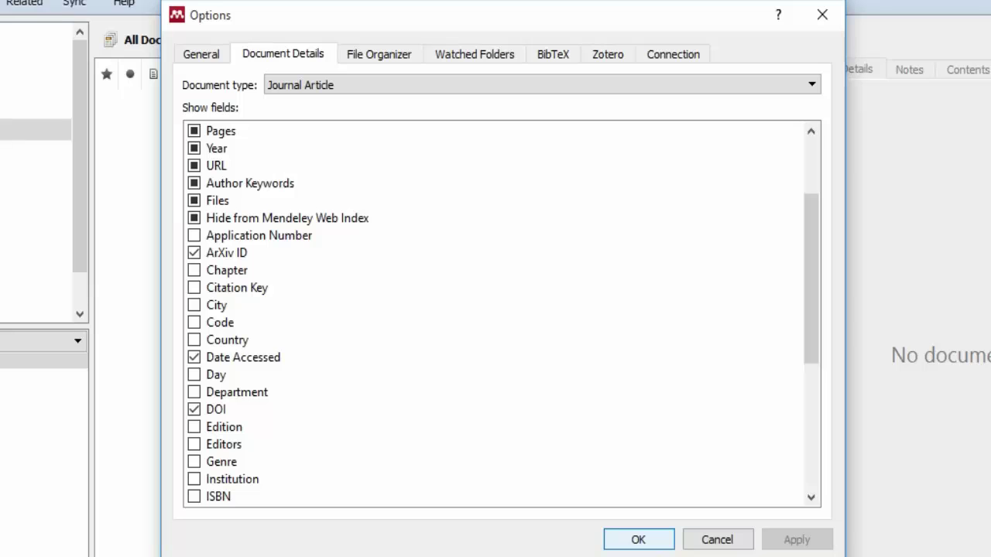
Save the options with OK, then reopen Tools > Options on the File Organizer page.
click(638, 540)
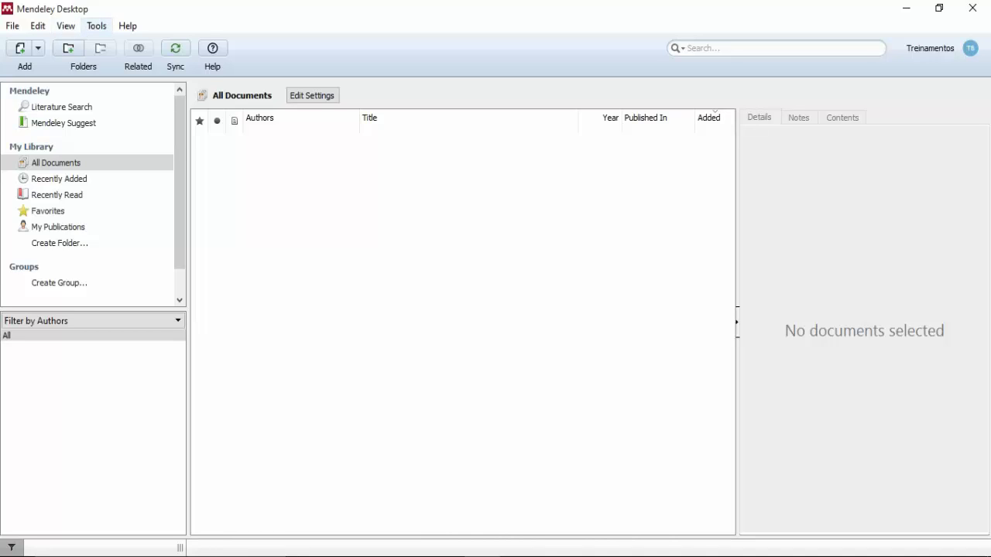
click(96, 26)
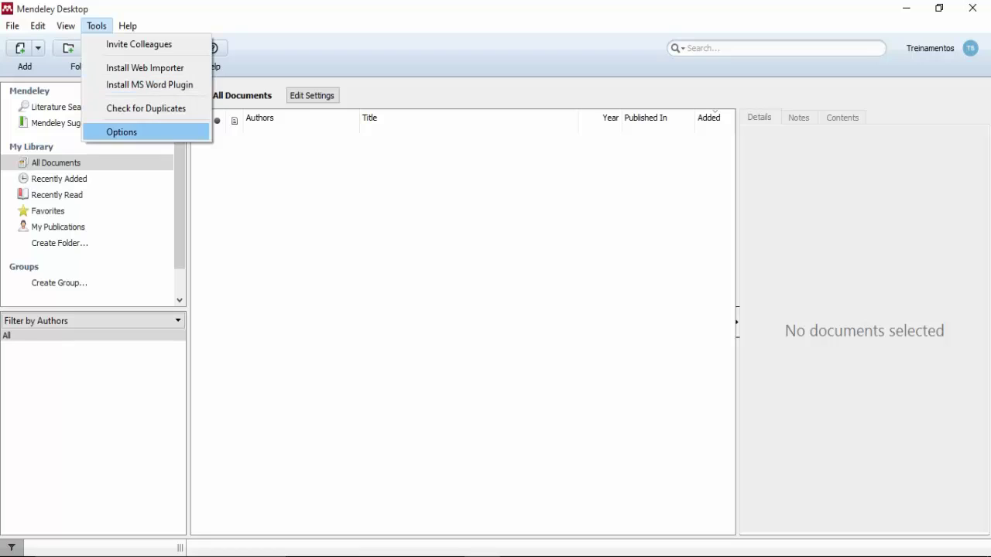
click(122, 131)
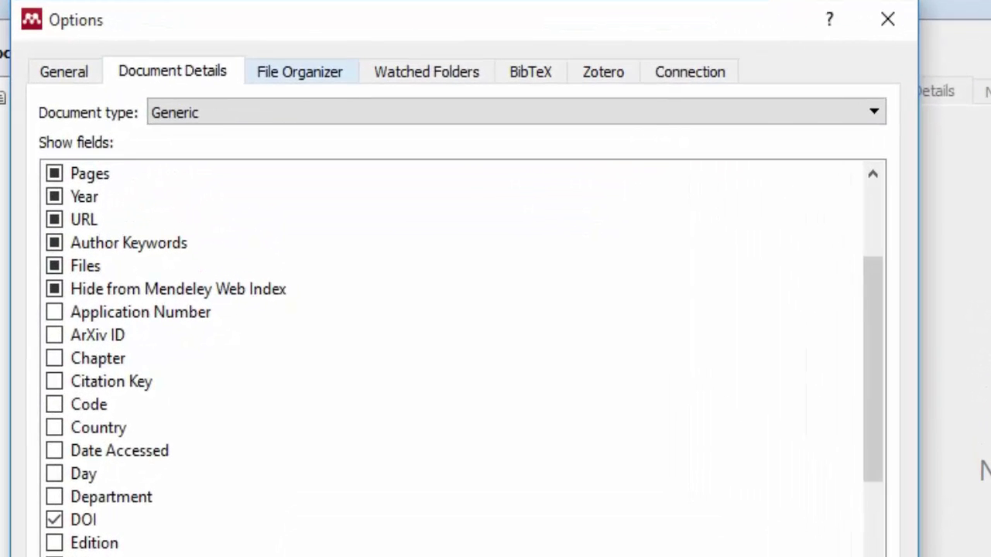
click(403, 106)
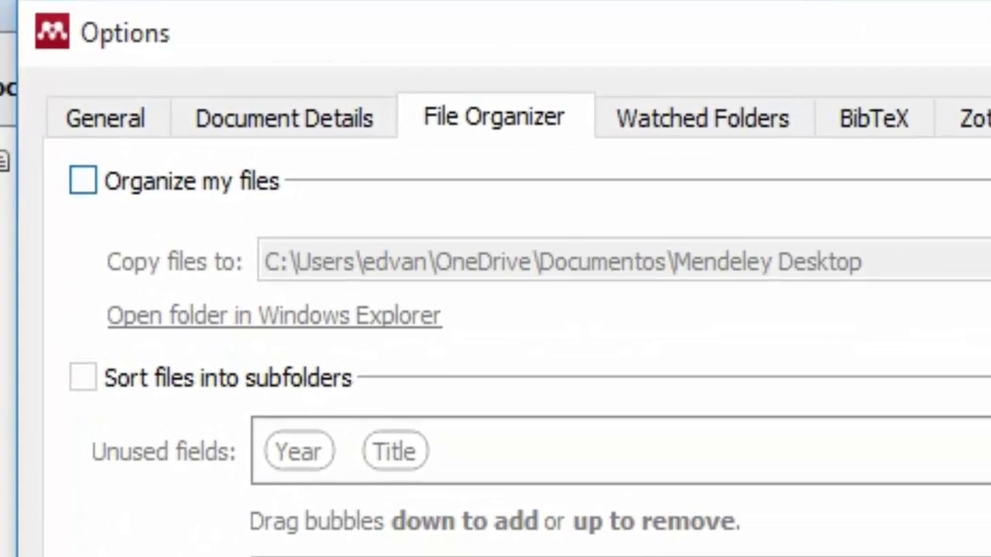
Enable organizing files into a copy folder and inspect the Copy files to path.
click(50, 110)
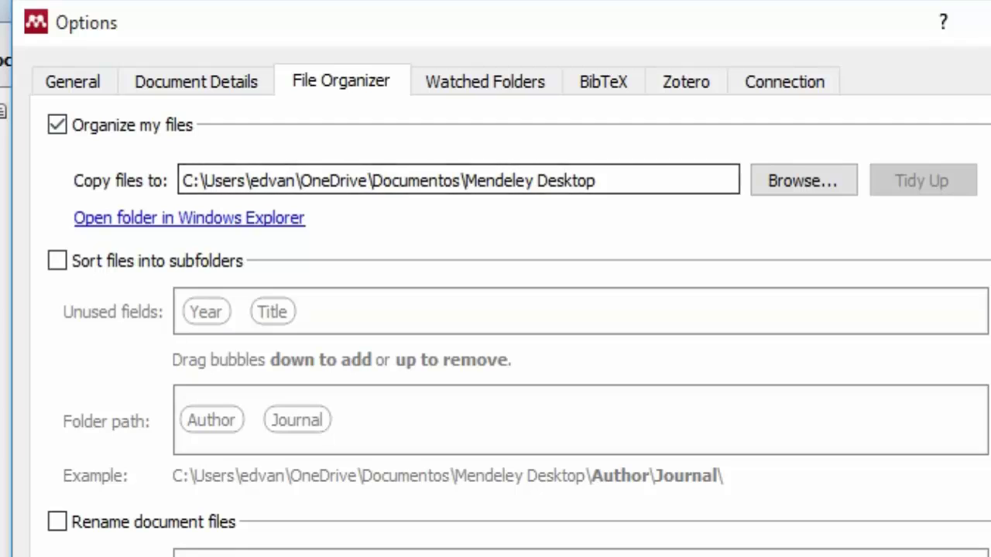
drag(935, 283, 563, 283)
drag(360, 181, 182, 181)
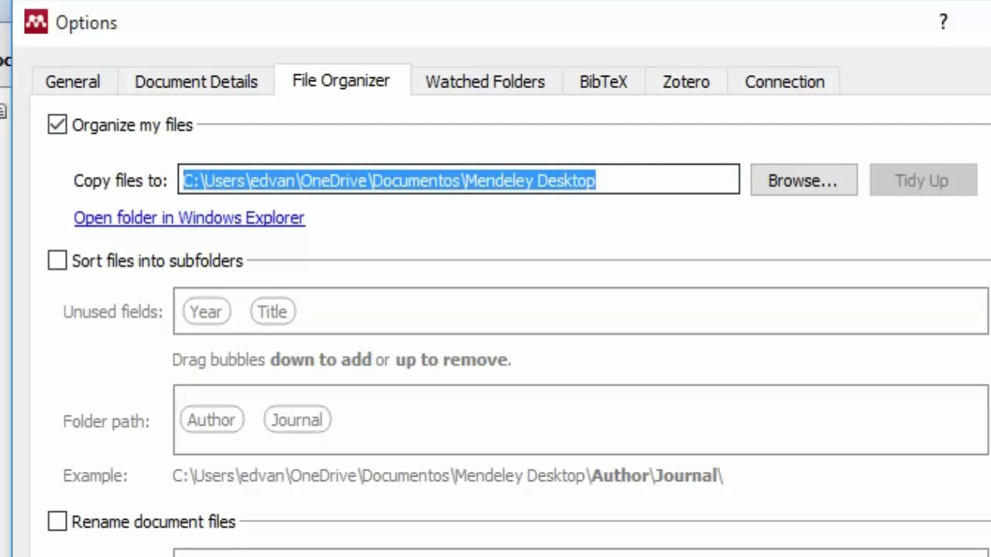
click(600, 182)
drag(598, 181, 183, 181)
Review the Mendeley Desktop part of the path, then Browse for a different copy folder.
click(596, 181)
mouse_move(596, 181)
mouse_down()
mouse_move(208, 181)
mouse_move(596, 182)
mouse_up()
click(439, 181)
click(461, 182)
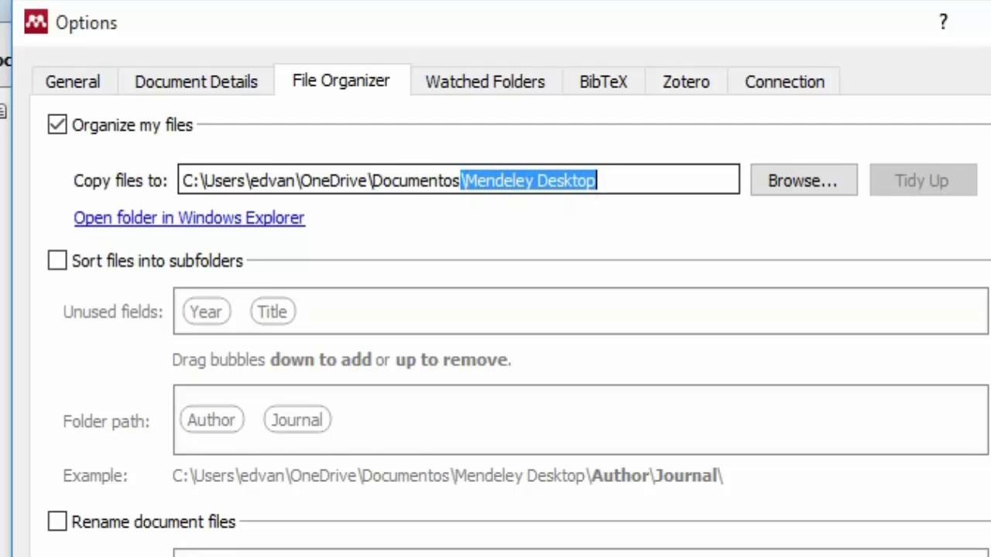
click(597, 181)
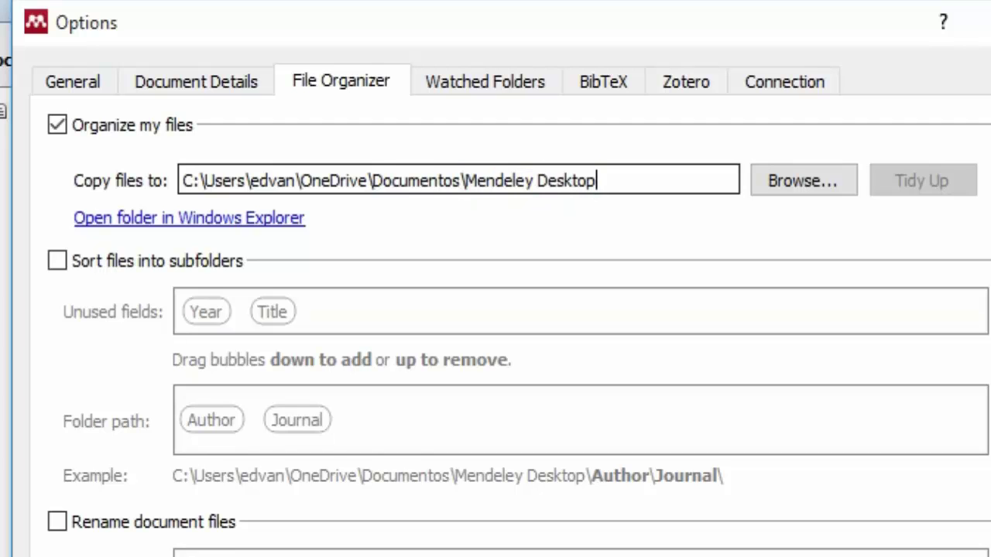
click(803, 180)
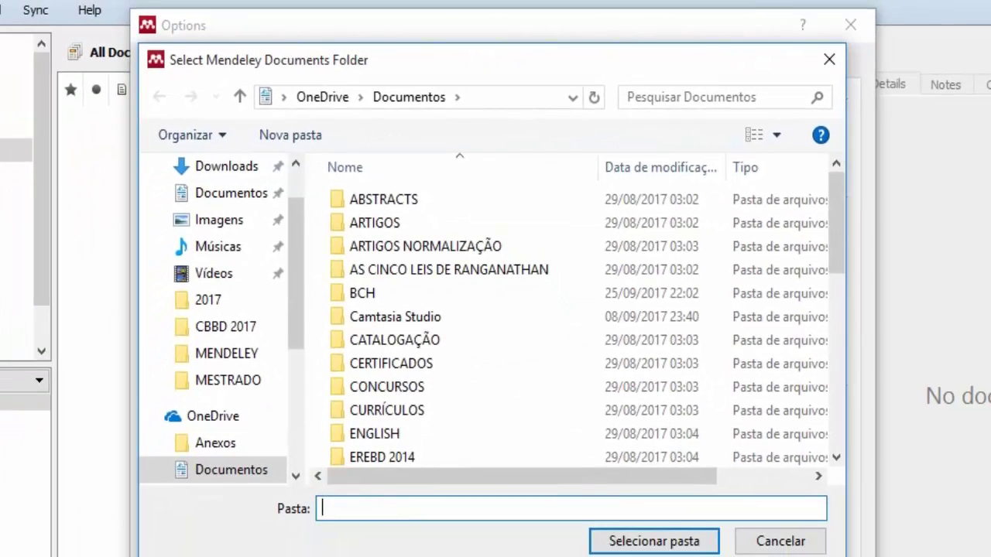
Choose Área de Trabalho (Desktop) as the folder that copied files go to.
scroll(225, 202, up, 2)
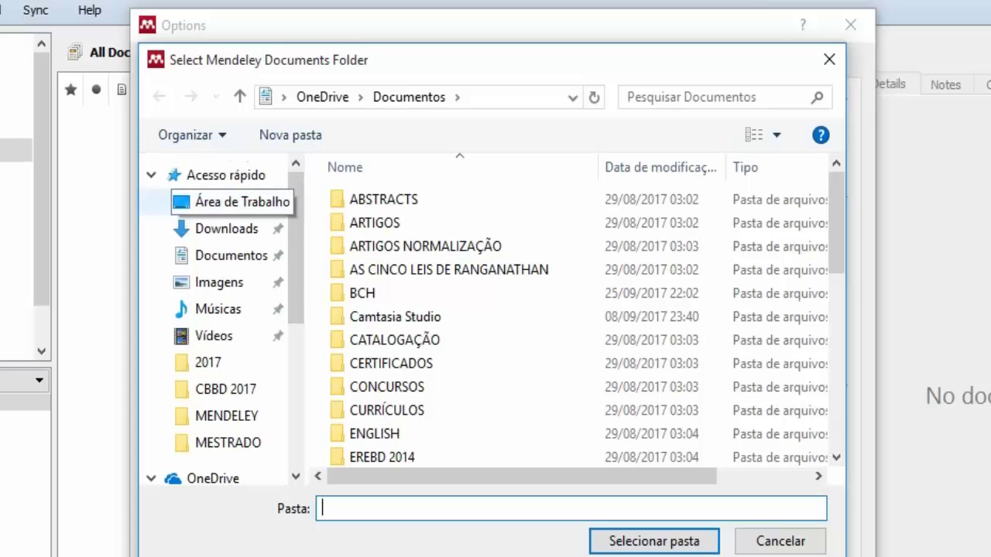
click(233, 202)
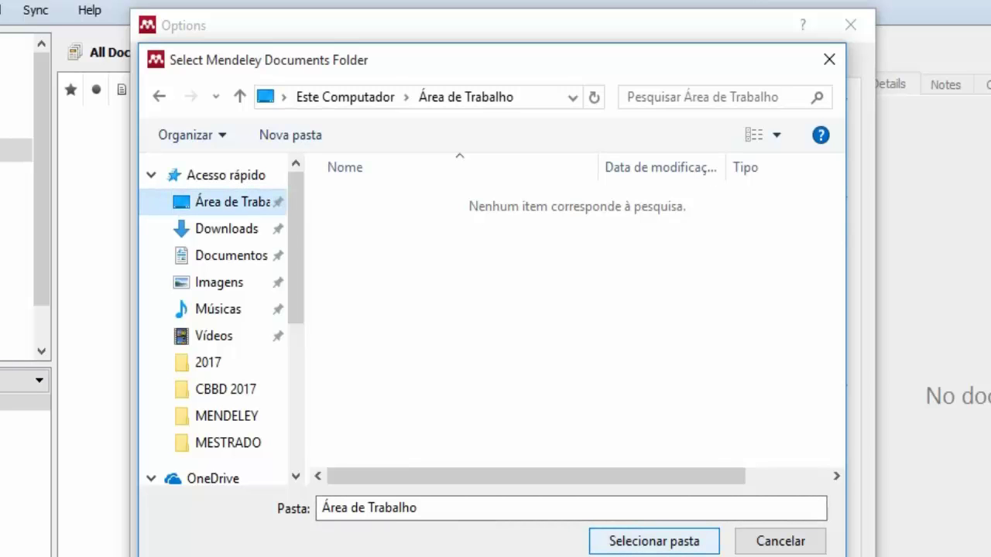
key(Return)
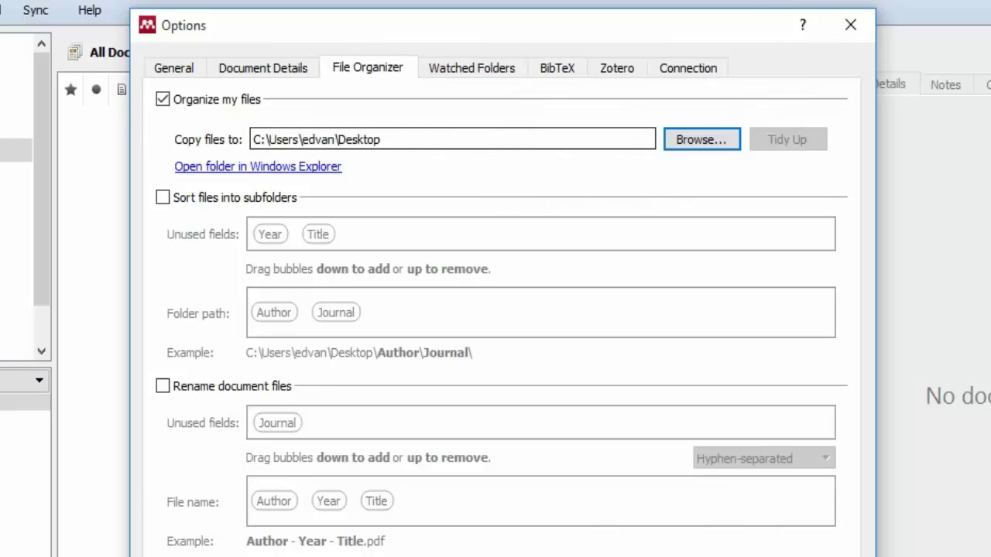
click(381, 140)
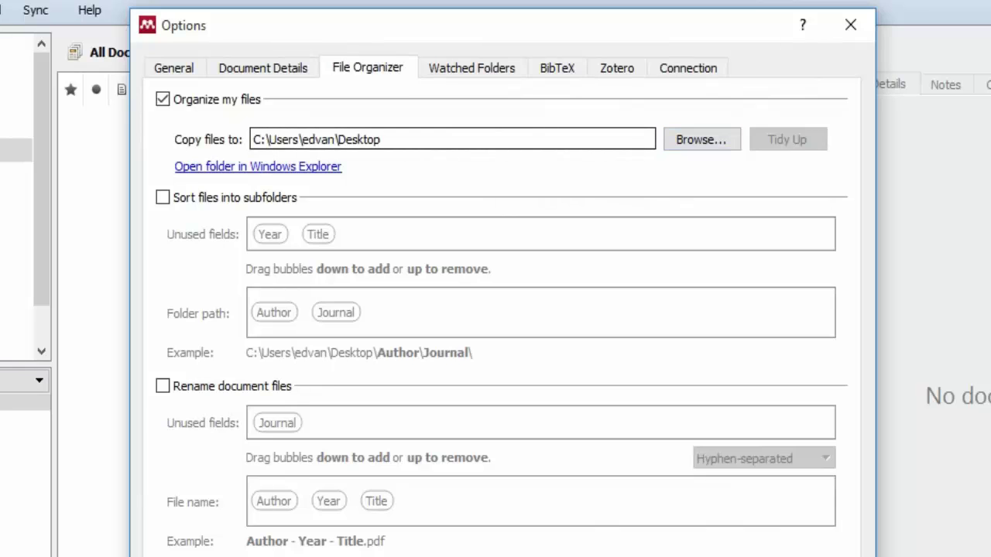
Append \MendeleyDesktop to the copy path and enable Sort files into subfolders.
text(\Mende)
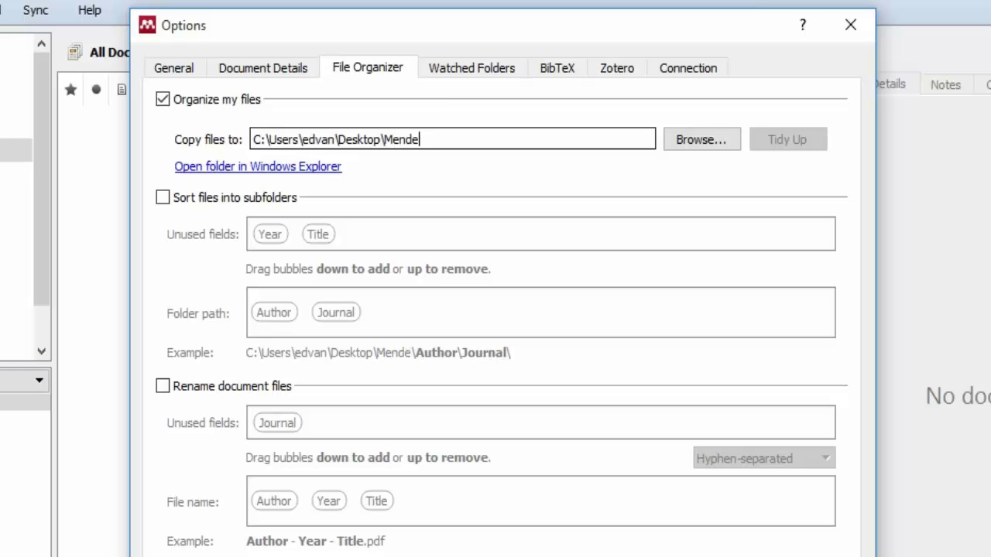
text(leyDe)
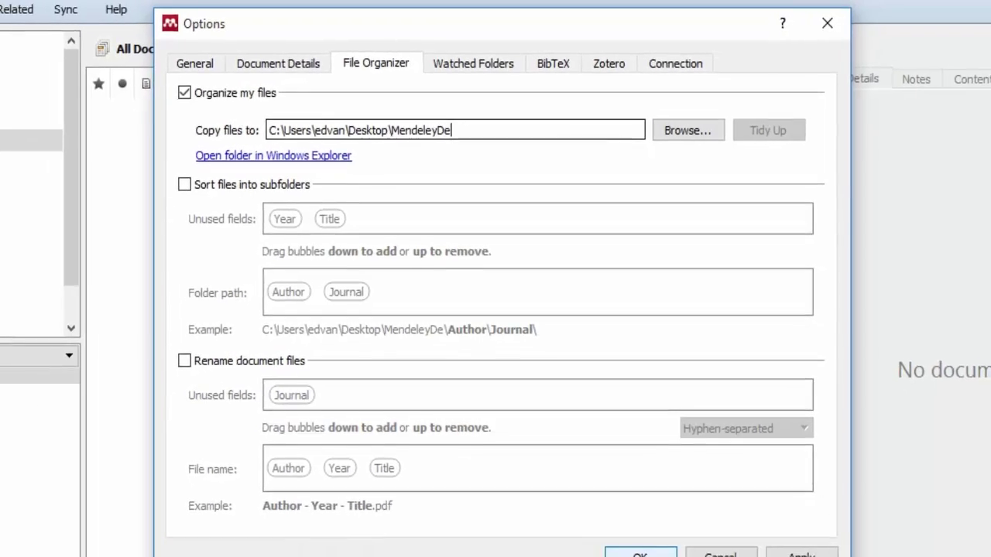
text(sktop)
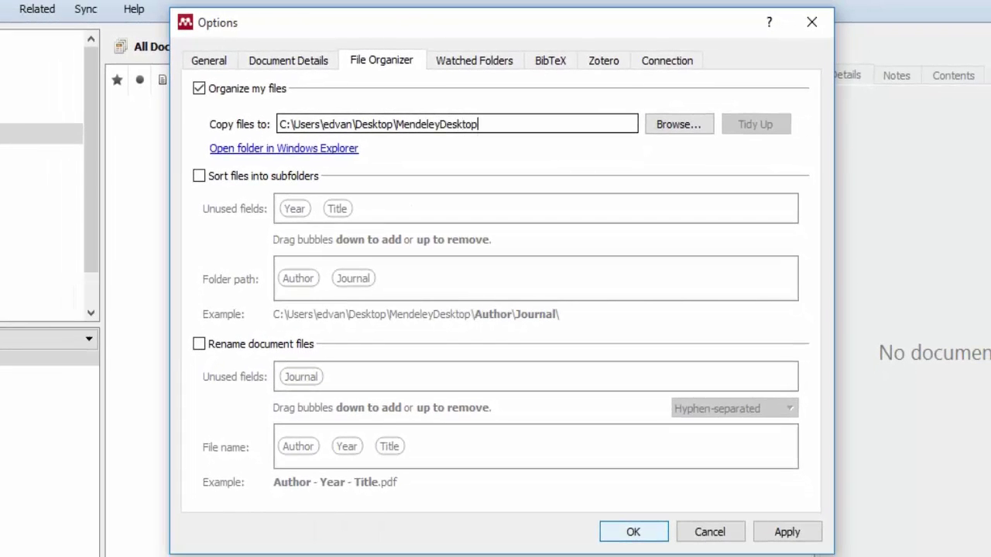
drag(356, 124, 393, 124)
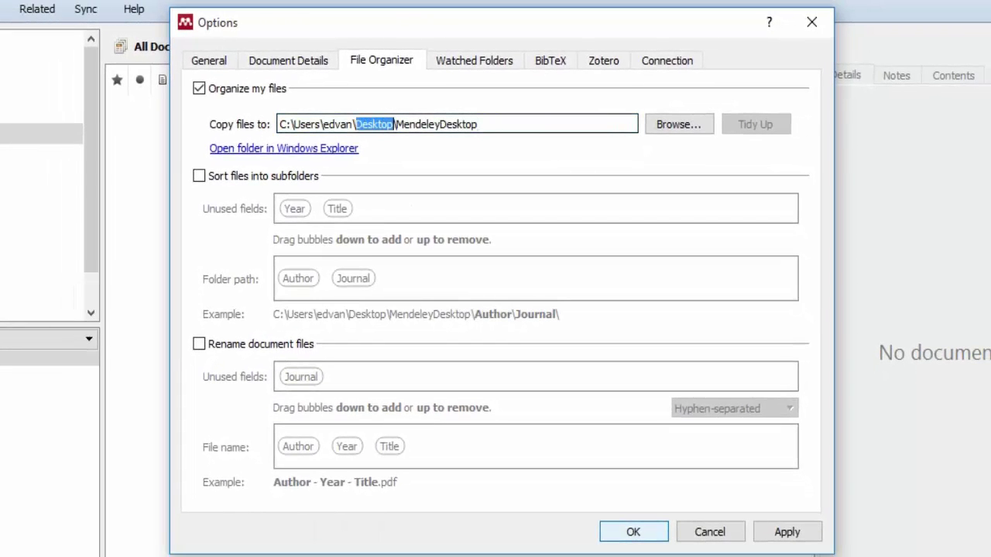
drag(478, 124, 397, 124)
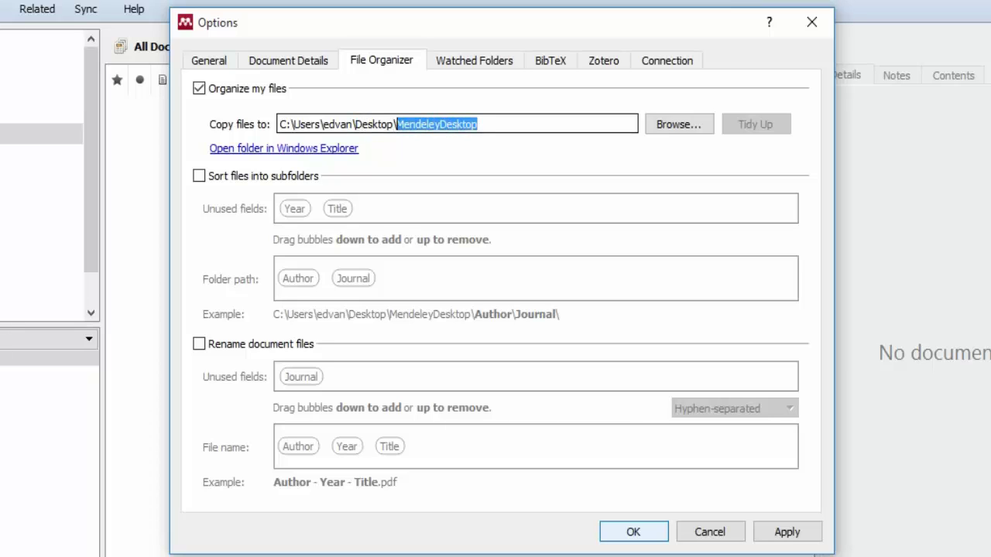
click(479, 125)
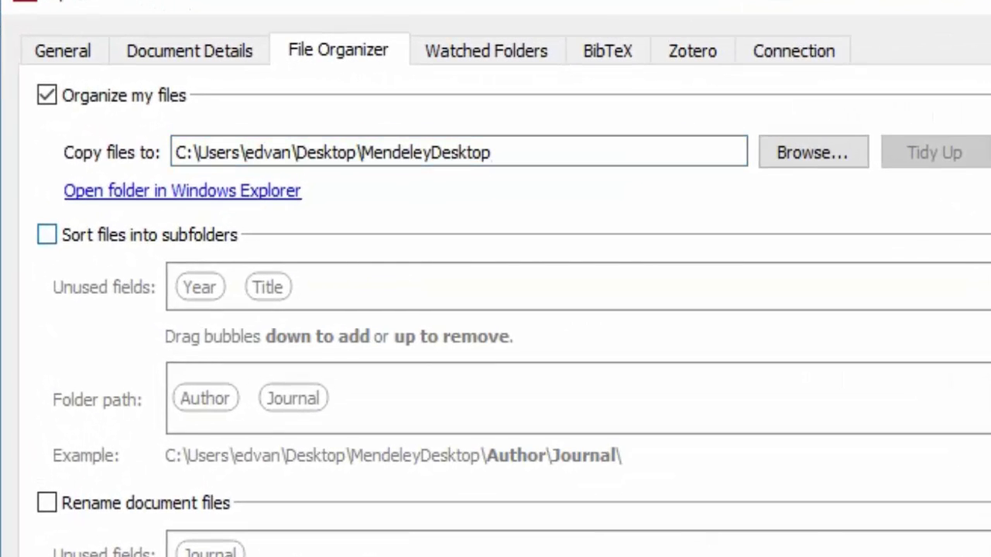
click(46, 235)
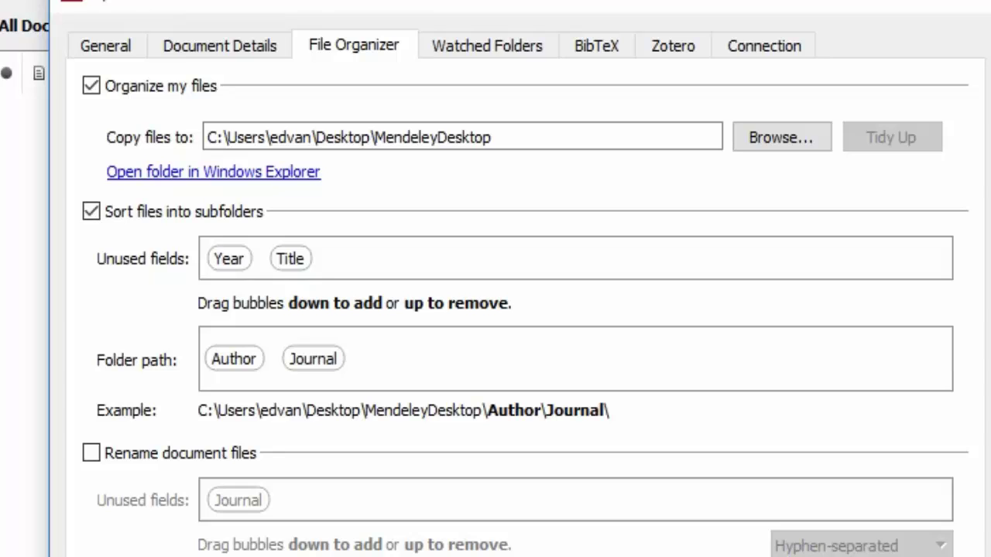
Remove Journal from the subfolder path, leaving Author only, and enable Rename document files.
drag(313, 359, 361, 259)
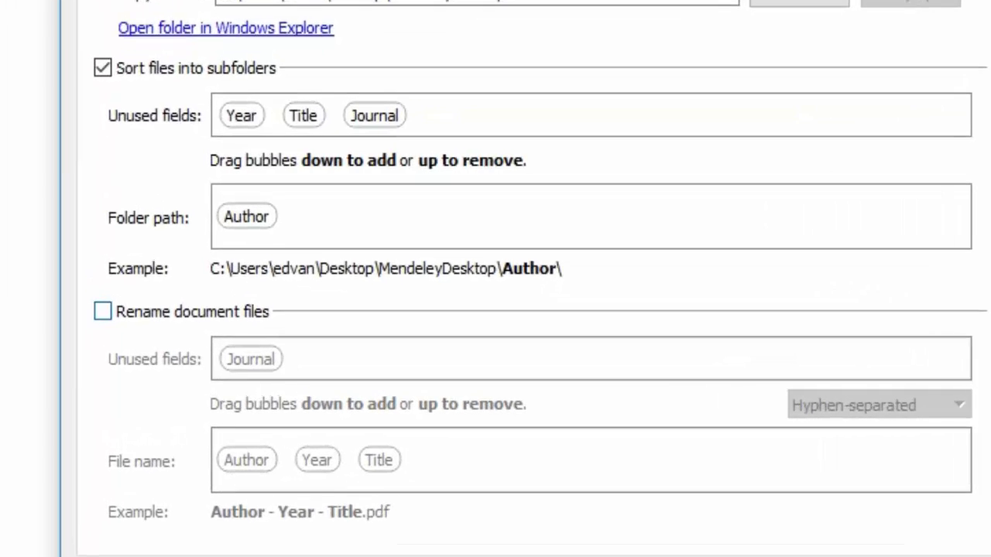
click(149, 344)
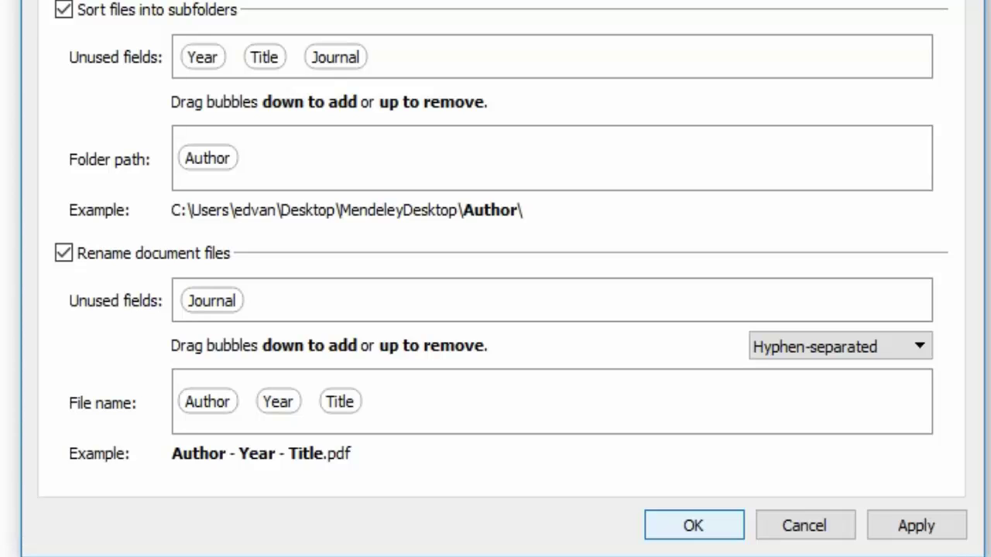
Remove Author from the file name pattern, keep the Hyphen separator, and apply the settings.
drag(208, 401, 210, 302)
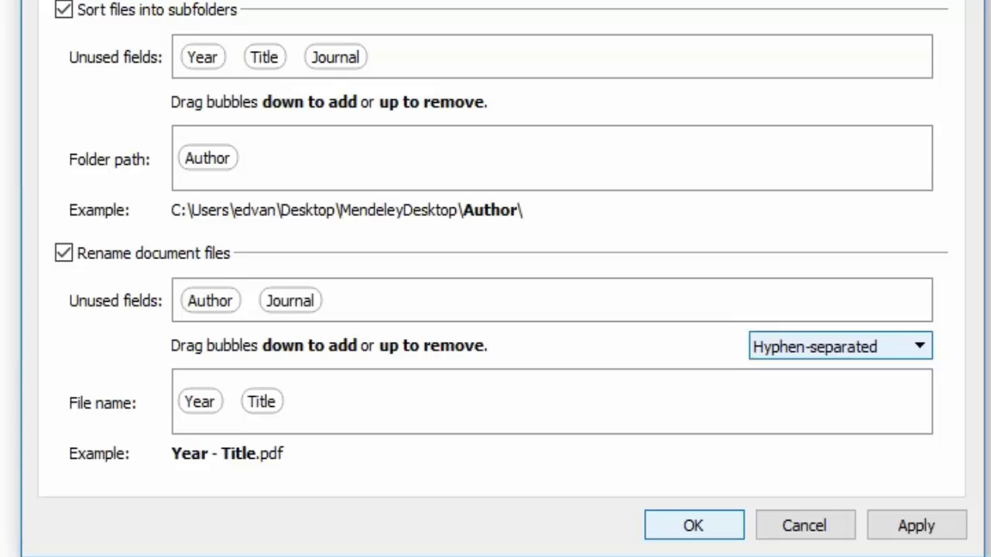
click(841, 346)
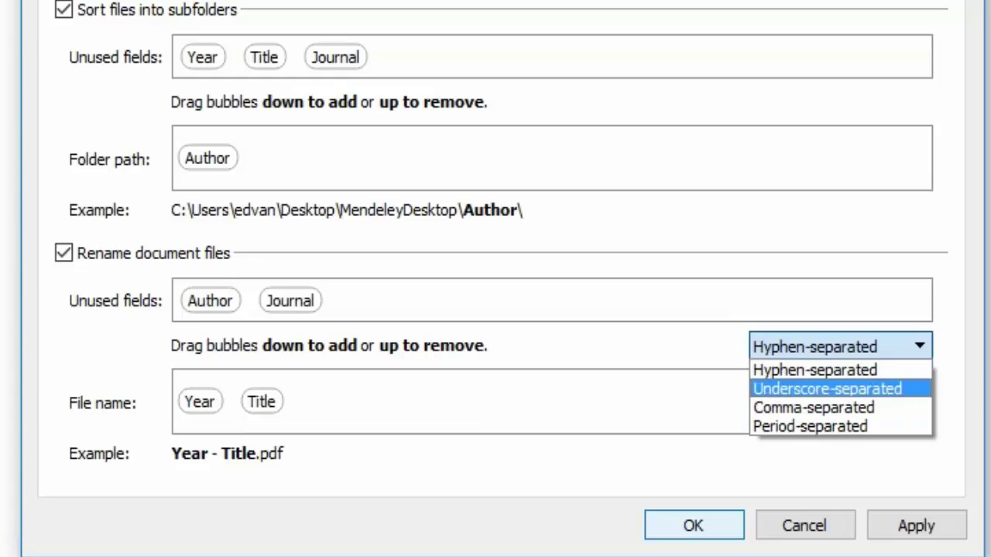
click(840, 370)
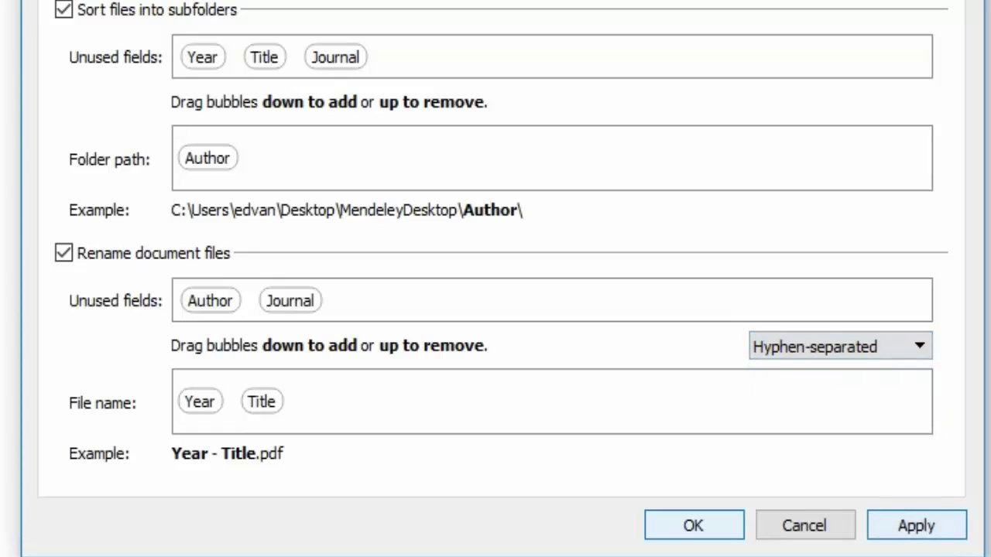
click(917, 526)
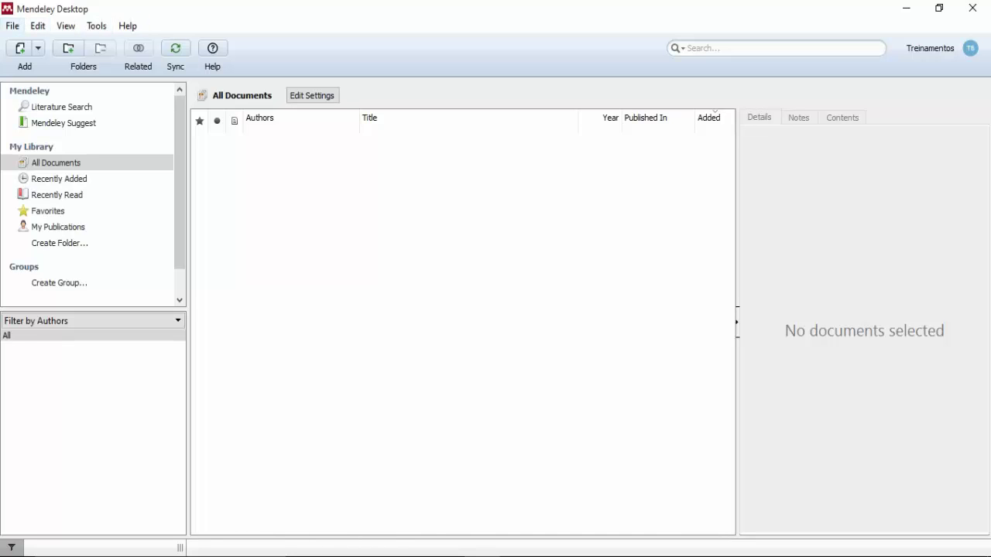
Show the File menu's commands for adding documents and entries.
click(12, 26)
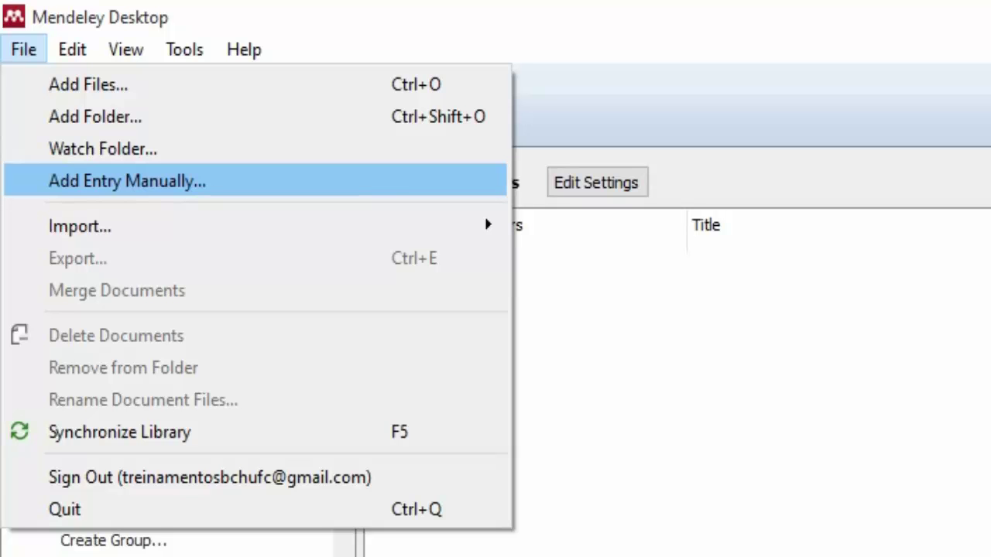
key(Return)
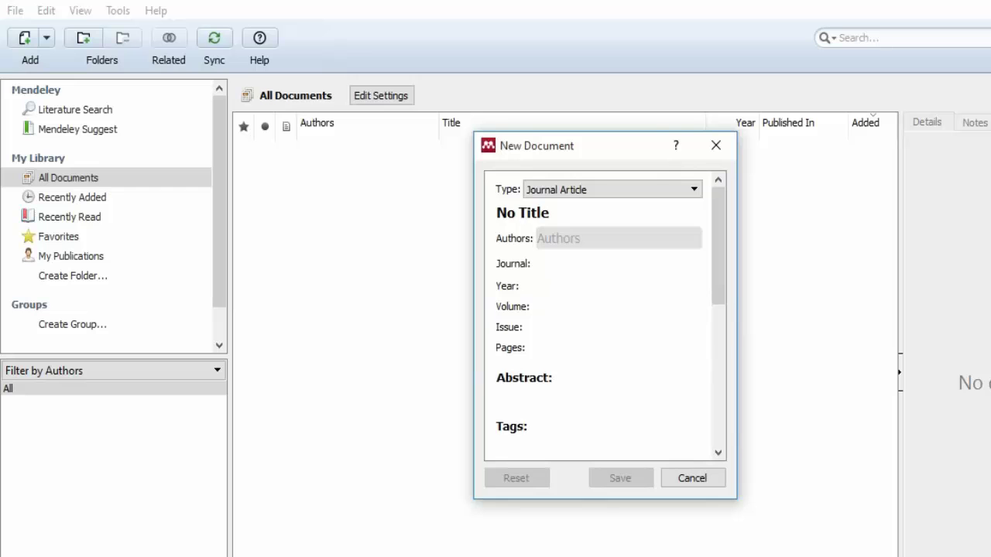
click(692, 190)
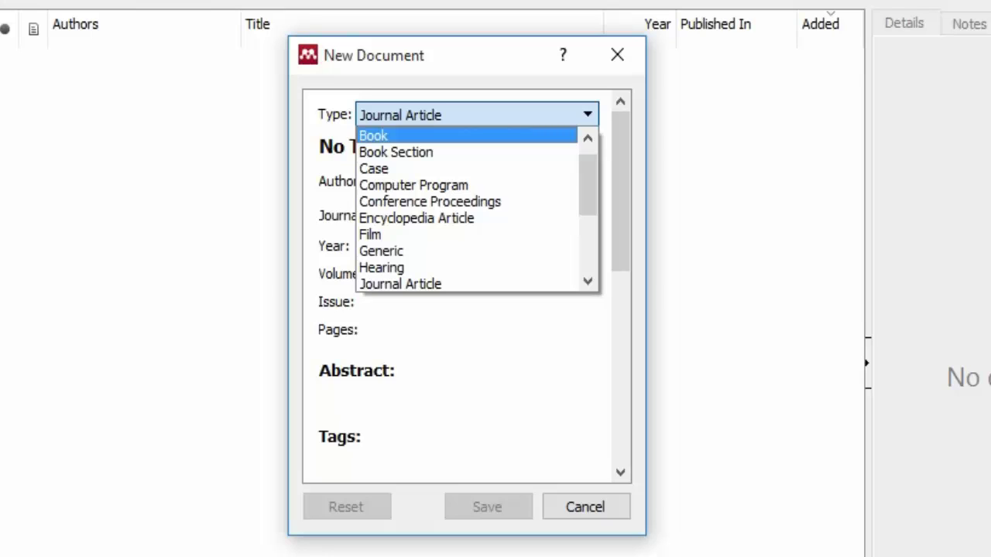
click(374, 136)
drag(393, 146, 319, 146)
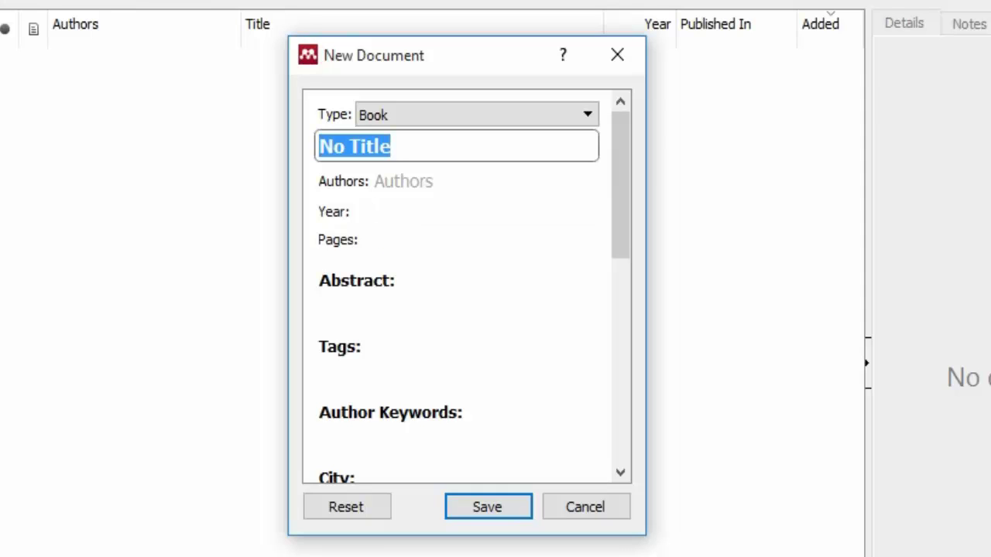
click(449, 181)
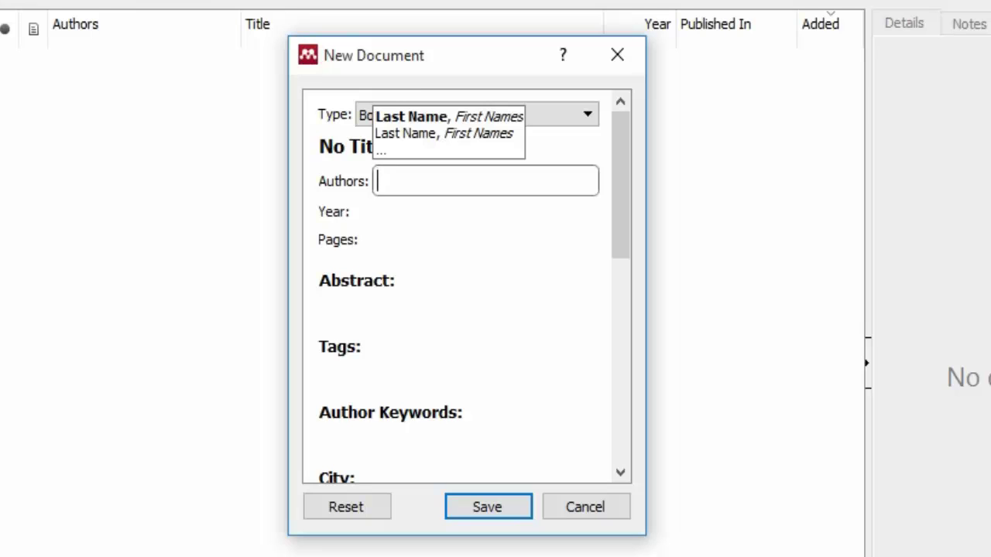
click(449, 211)
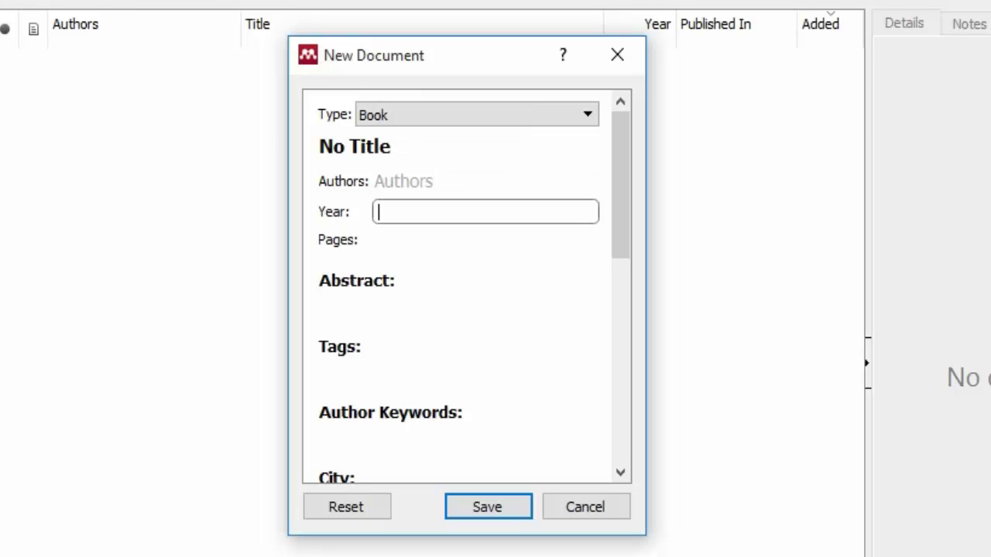
scroll(464, 286, down, 5)
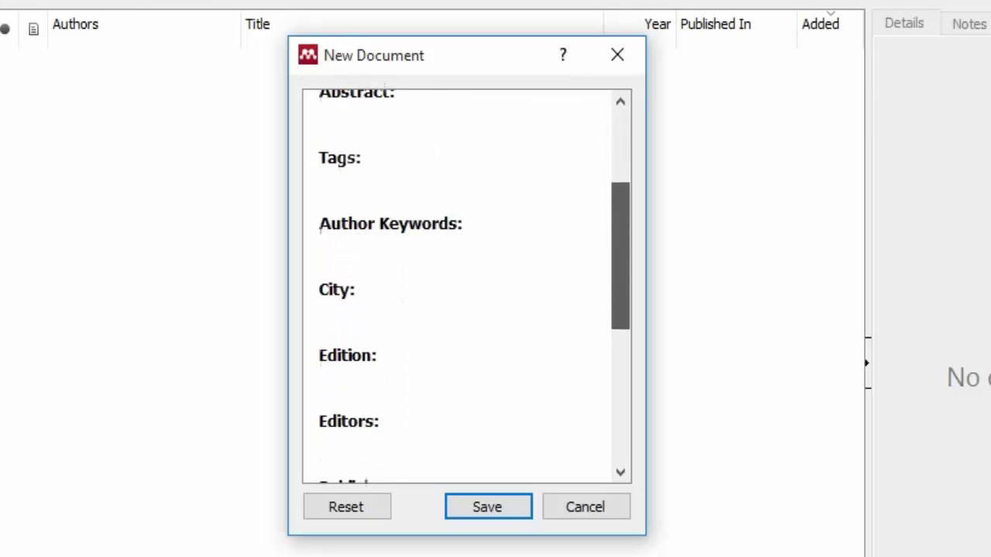
scroll(465, 286, down, 5)
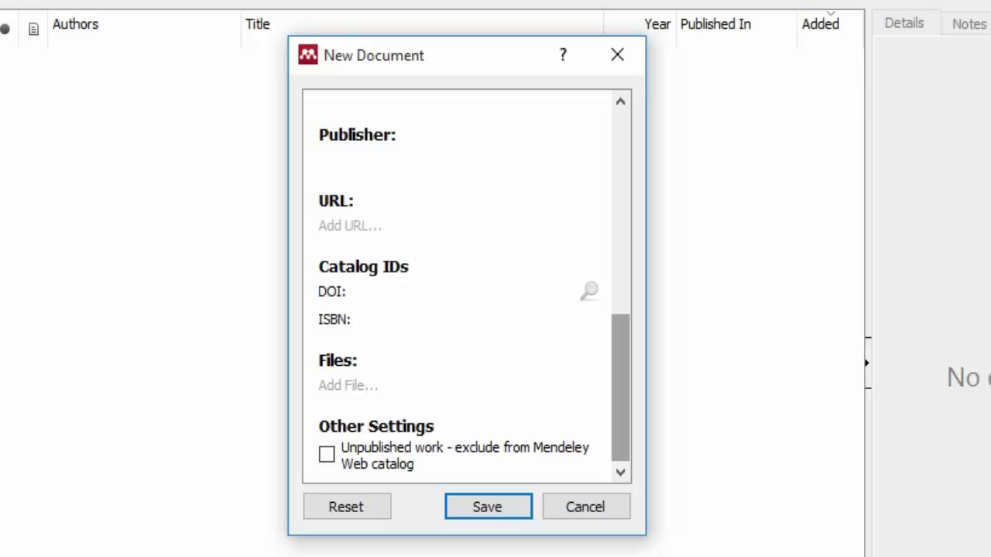
scroll(465, 287, up, 10)
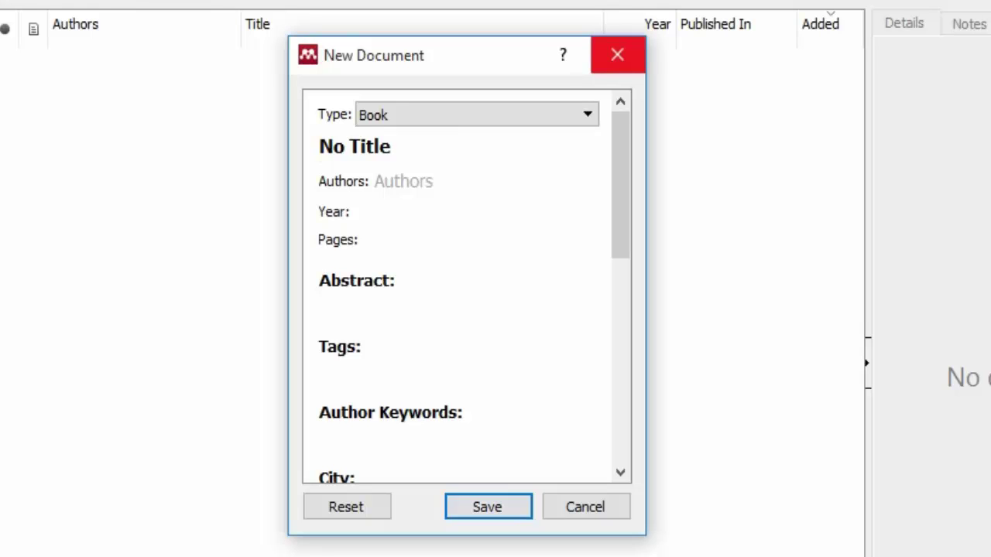
click(617, 55)
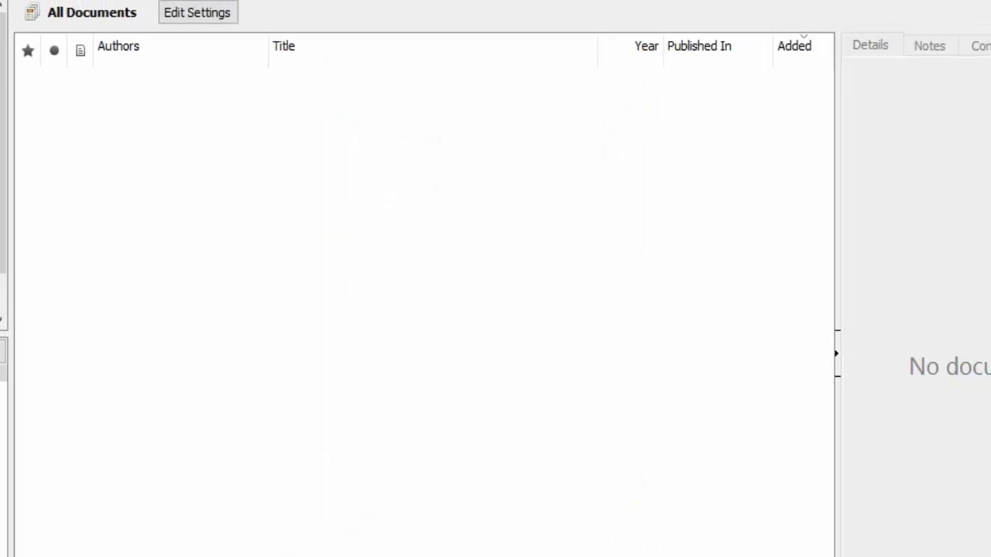
Browse the import formats BibTeX, EndNote XML, RIS and Zotero Library, then close the menu.
key(alt+f)
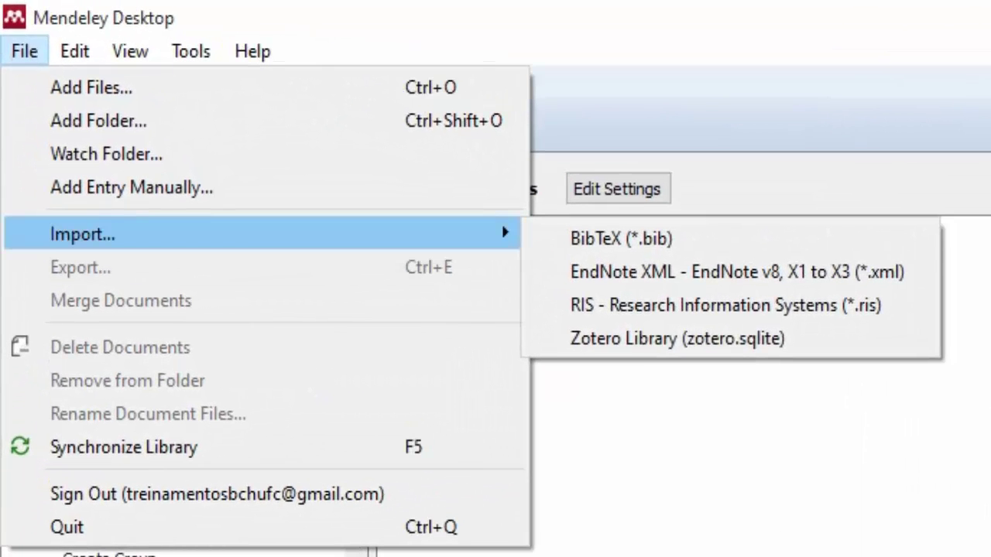
key(Right)
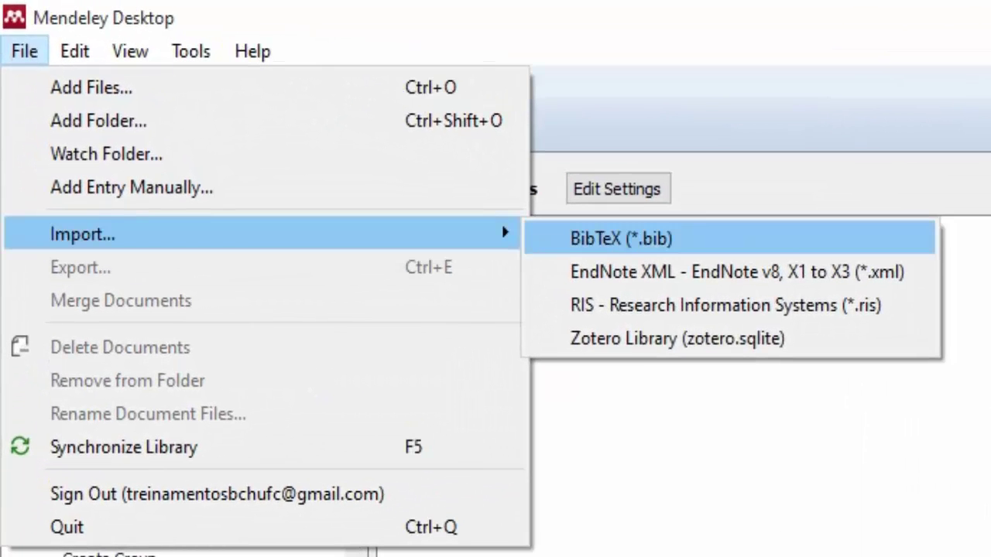
key(Down)
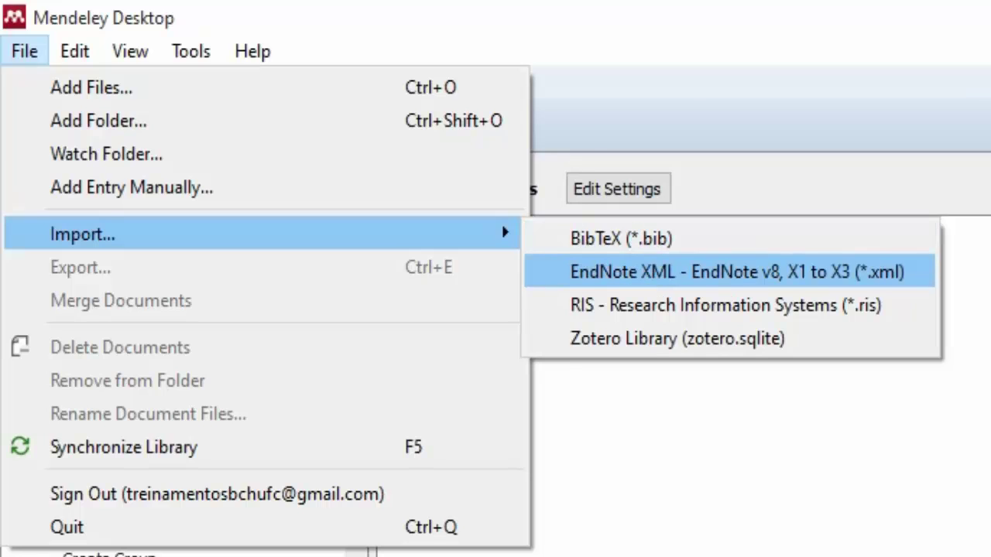
key(Down)
key(Down)
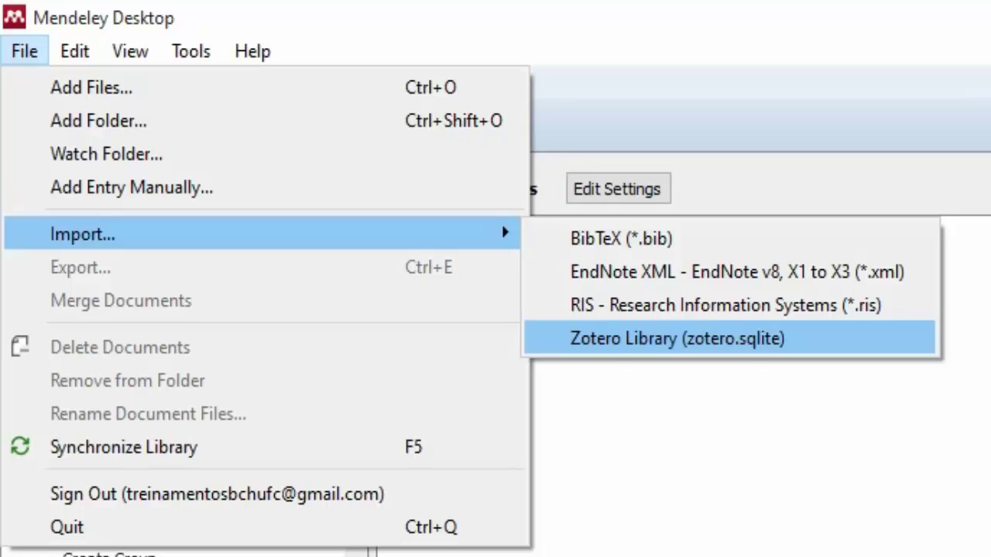
key(Up)
key(Up)
key(Left)
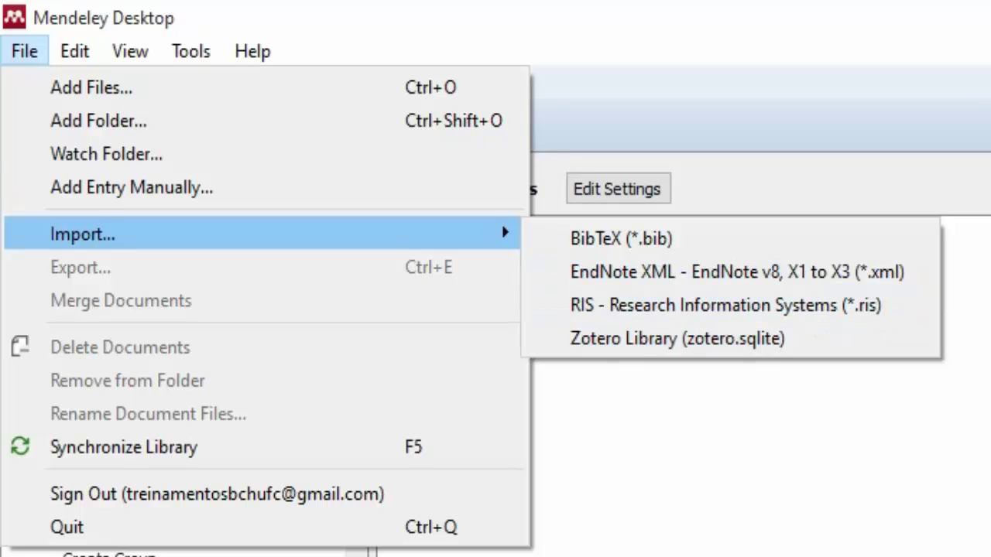
key(Down)
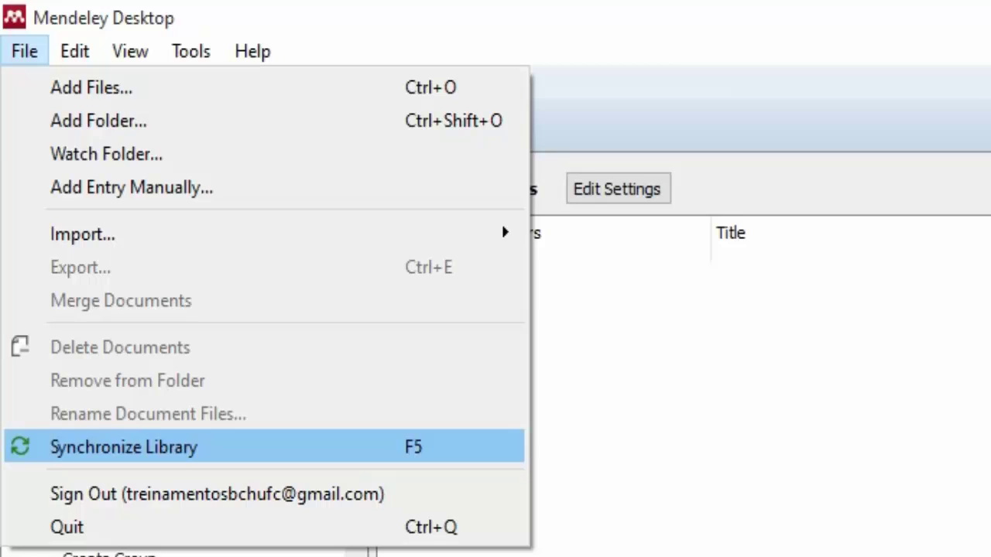
key(Escape)
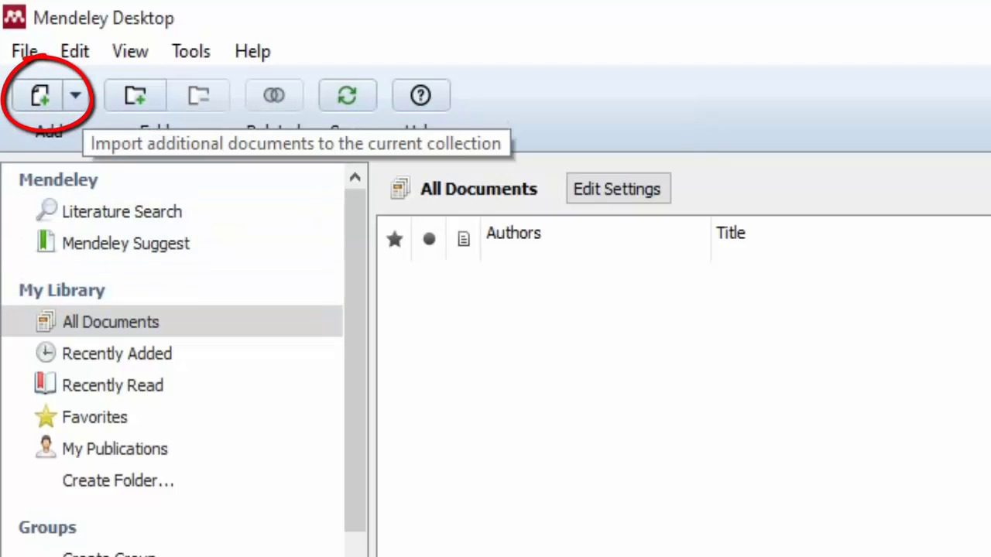
Preview the Add dropdown's options without choosing one, then bring up the File menu.
click(76, 96)
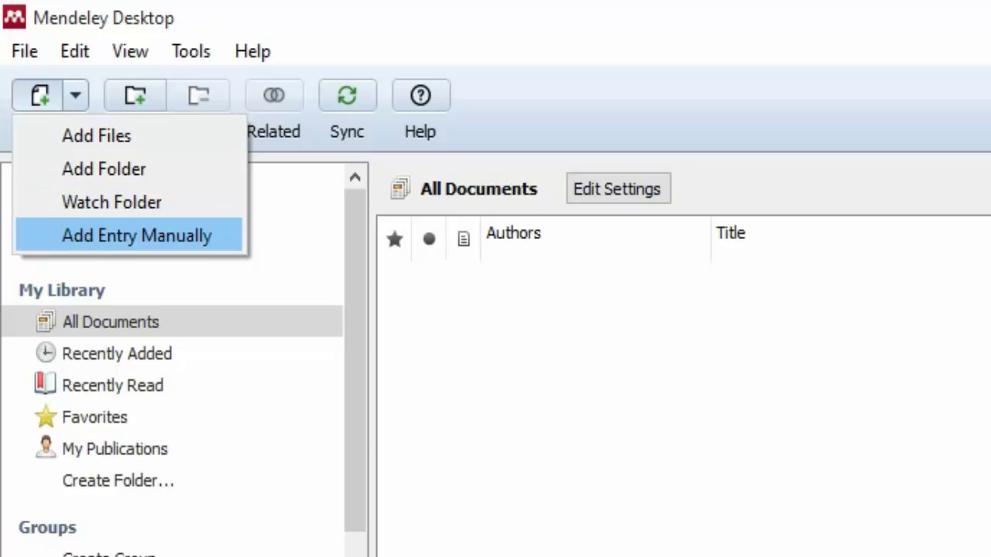
click(449, 325)
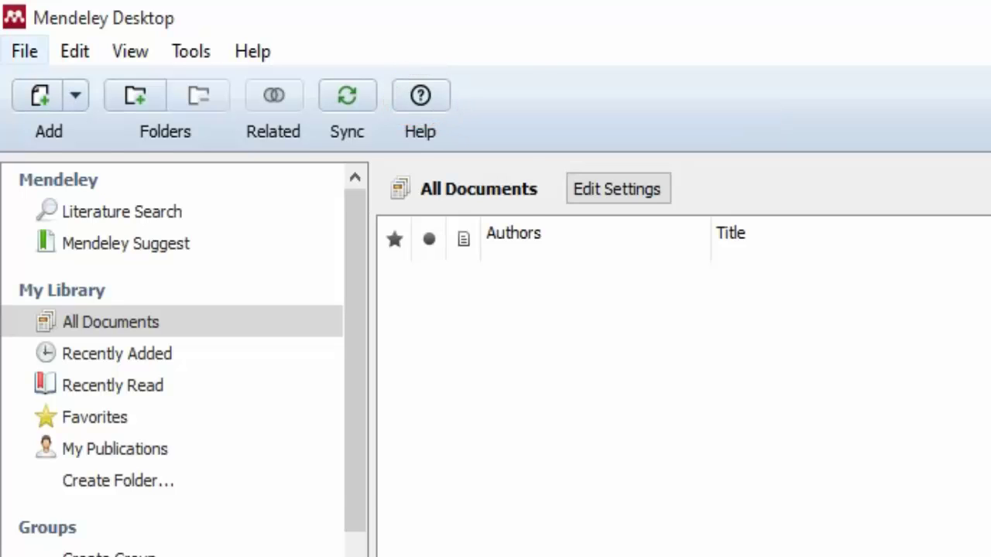
click(24, 51)
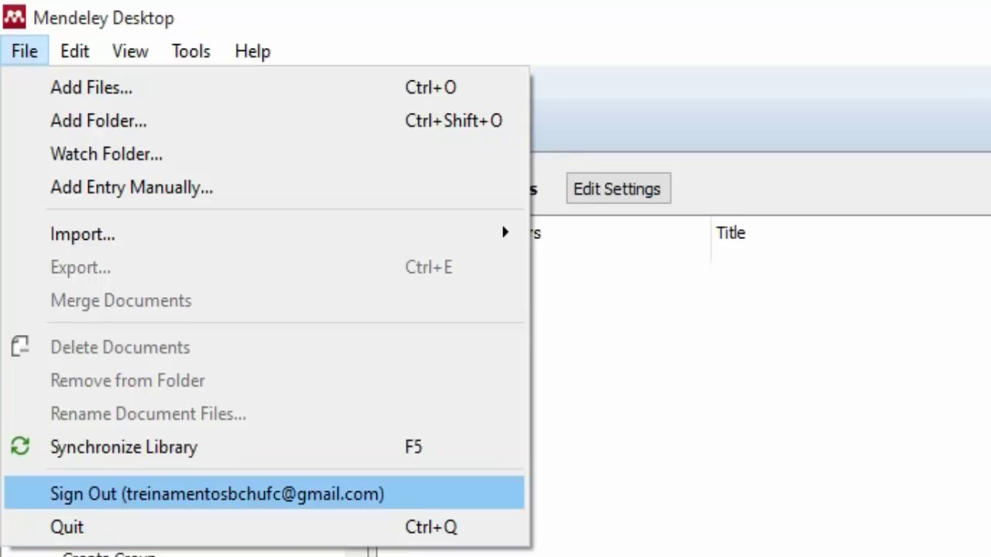
Step through the Edit commands Find, Cut, Select All, New Folder and New Group.
key(Left)
key(Left)
key(Left)
key(Left)
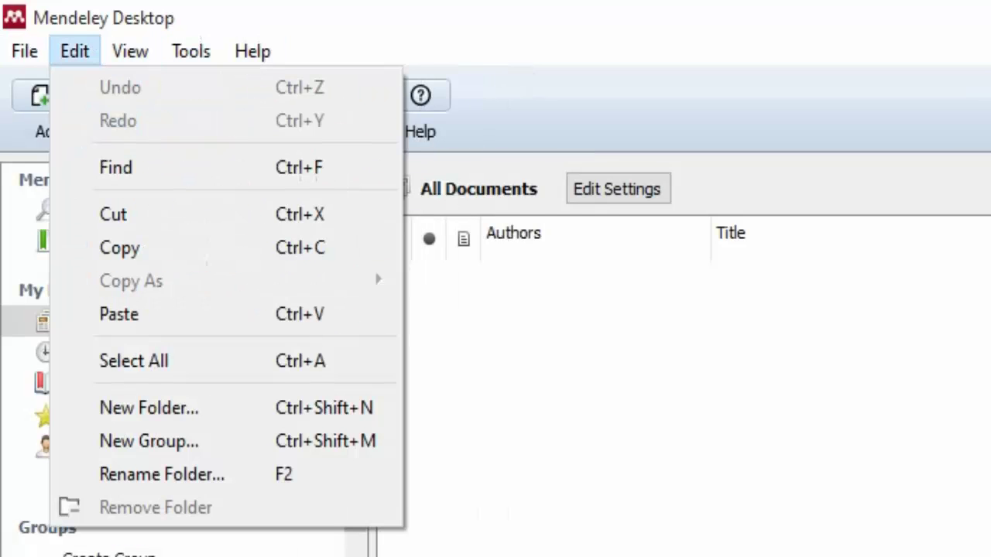
key(Down)
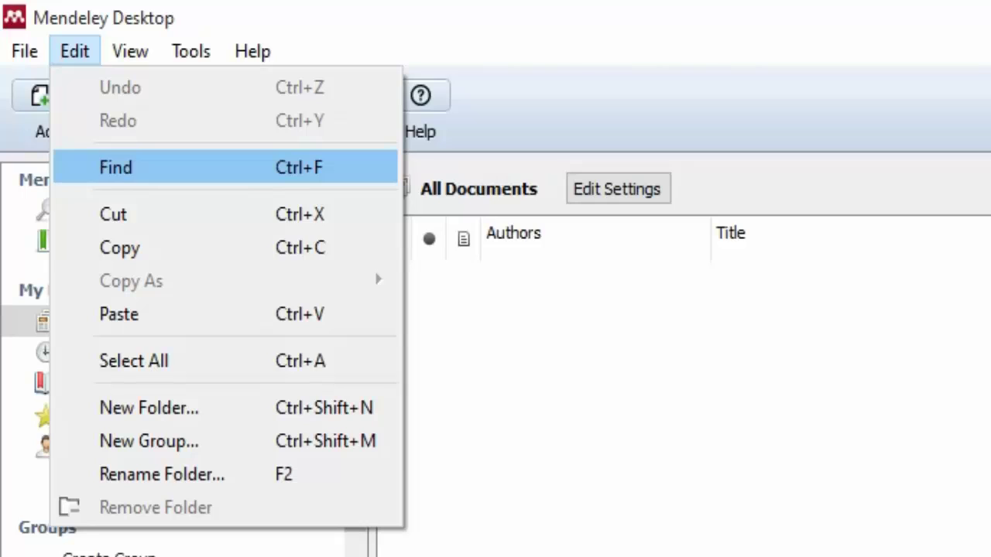
key(Down)
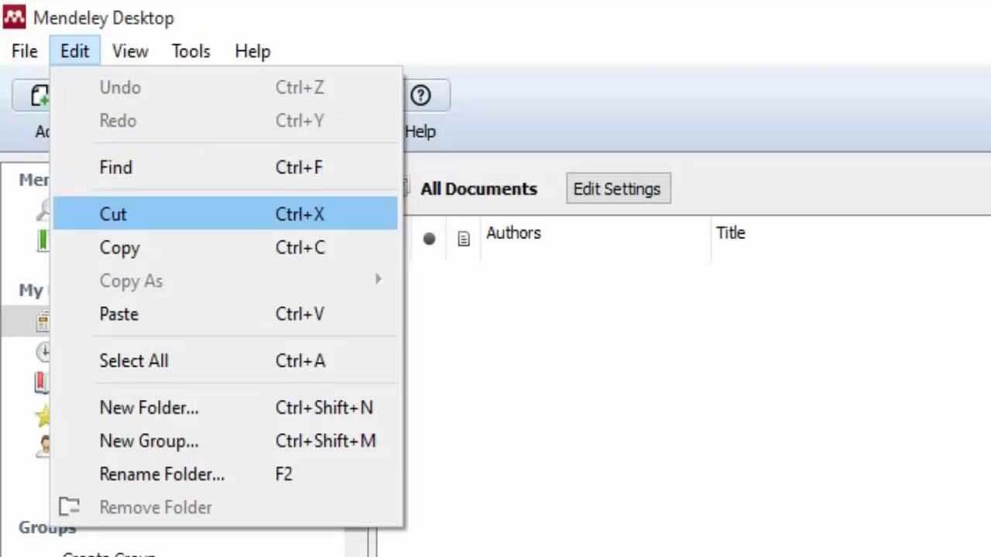
key(Down)
key(Down)
key(Down)
key(Down)
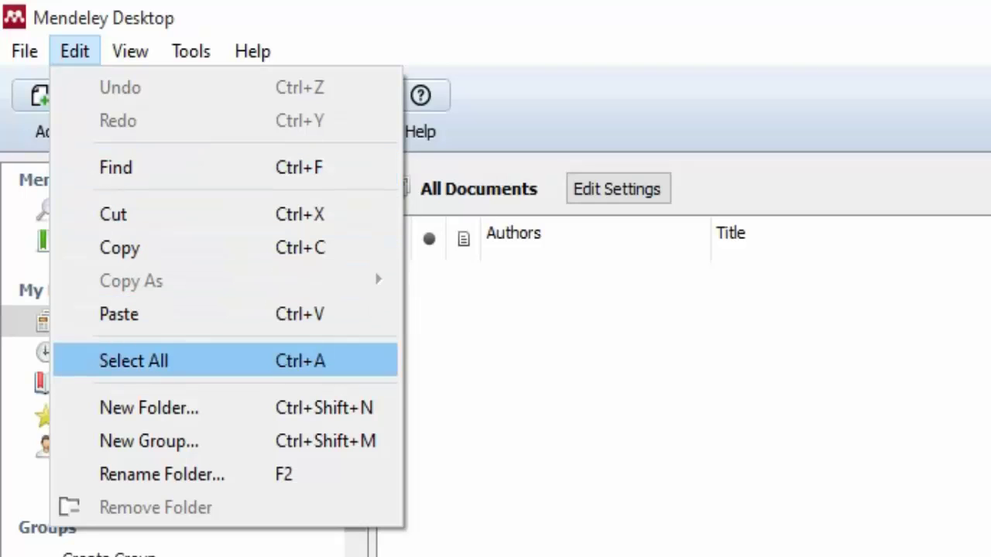
key(Down)
key(Return)
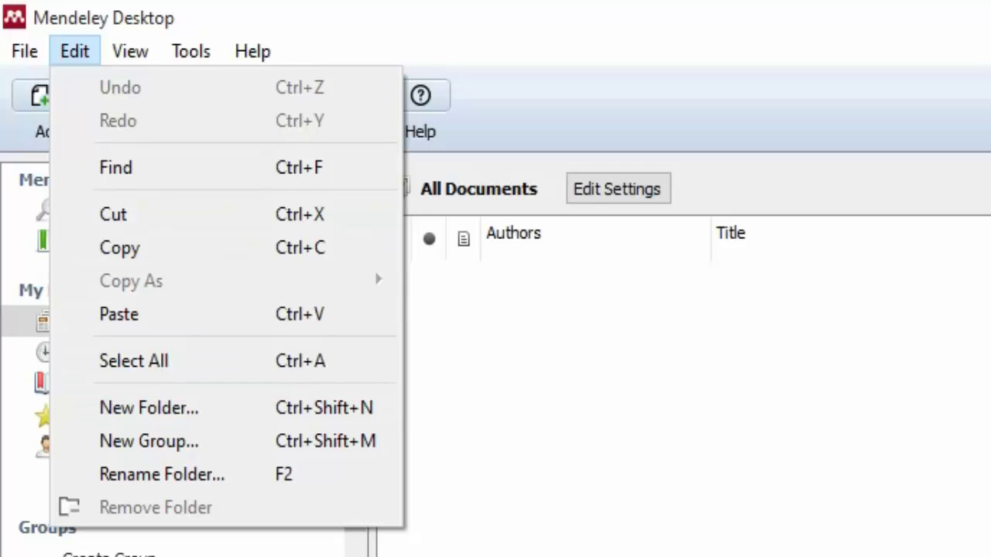
key(Down)
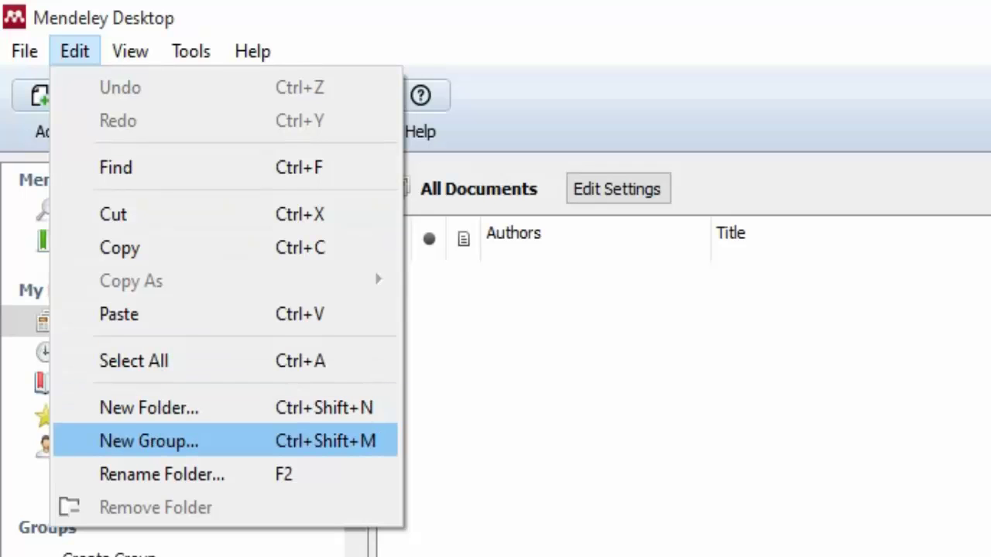
key(Escape)
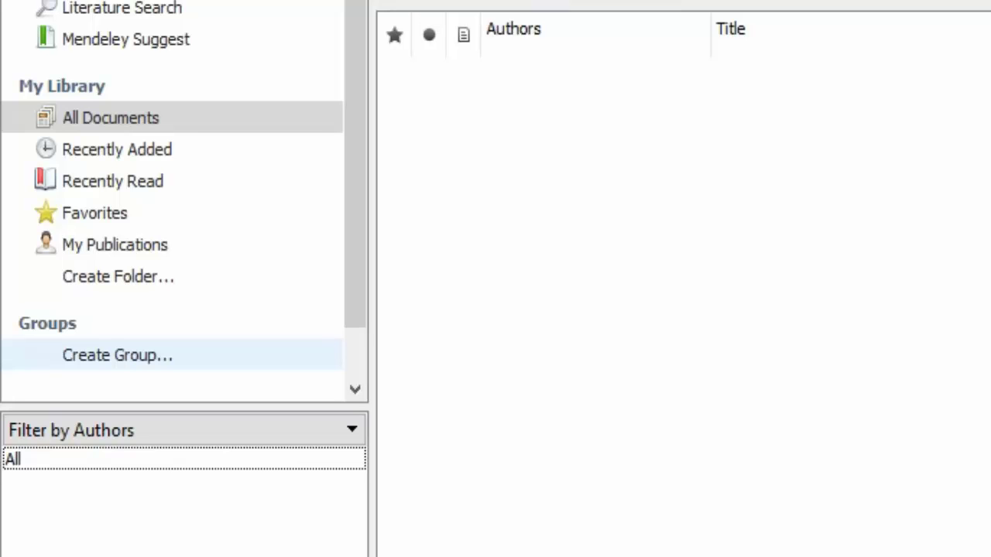
Revisit Rename Folder and New Folder in the Edit menu, closing it without running anything.
key(alt+e)
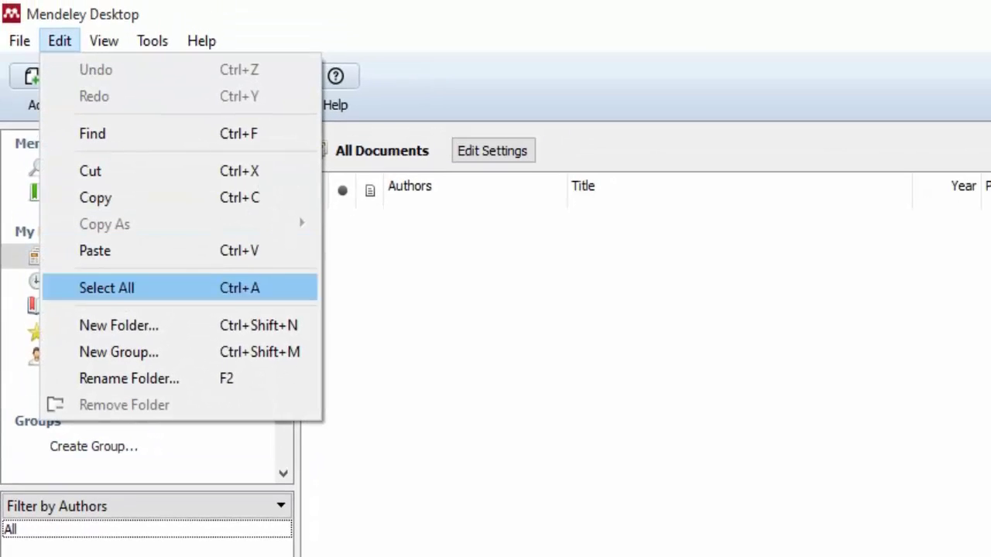
key(Down)
key(Down)
key(Down)
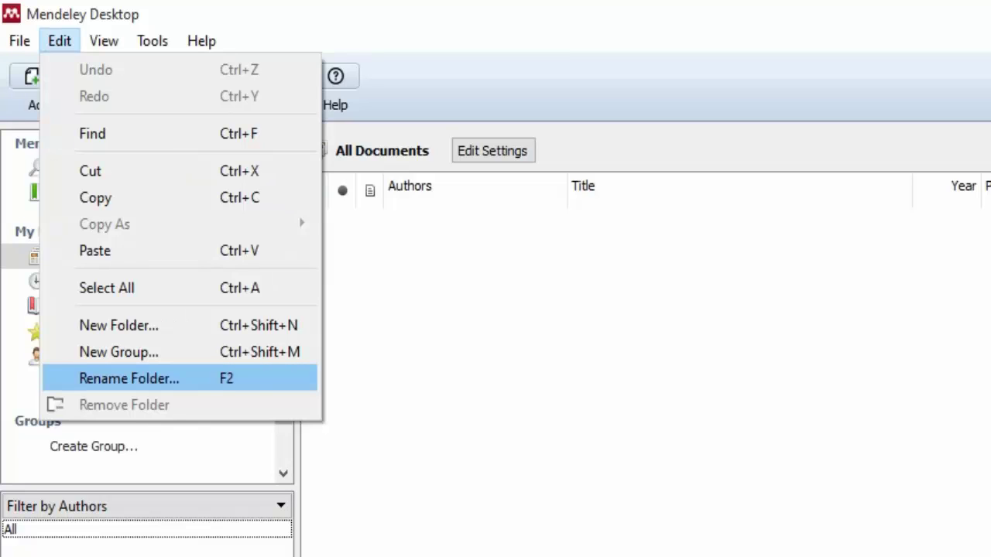
key(Up)
key(Up)
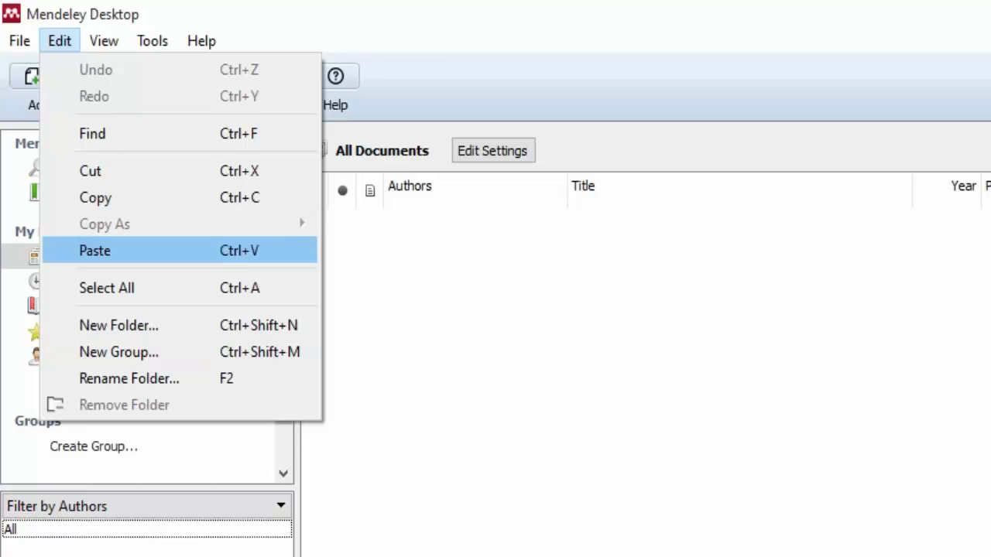
key(Escape)
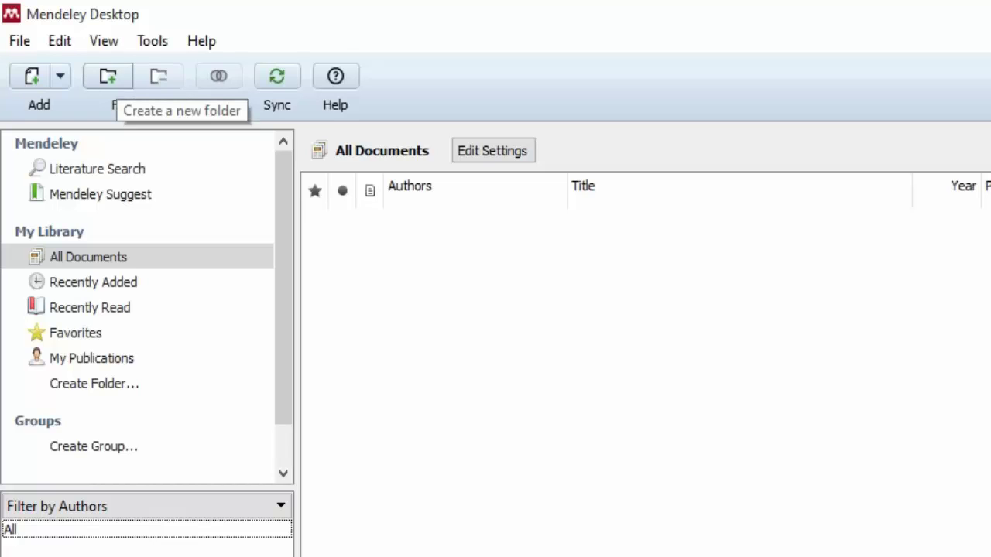
Create a new library folder named Mendeley.
click(108, 75)
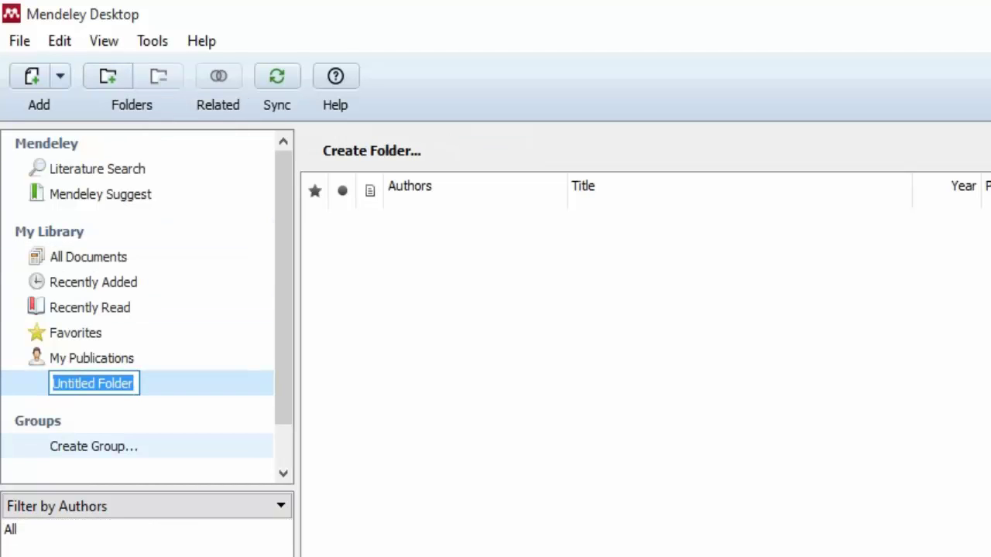
text(Mendel)
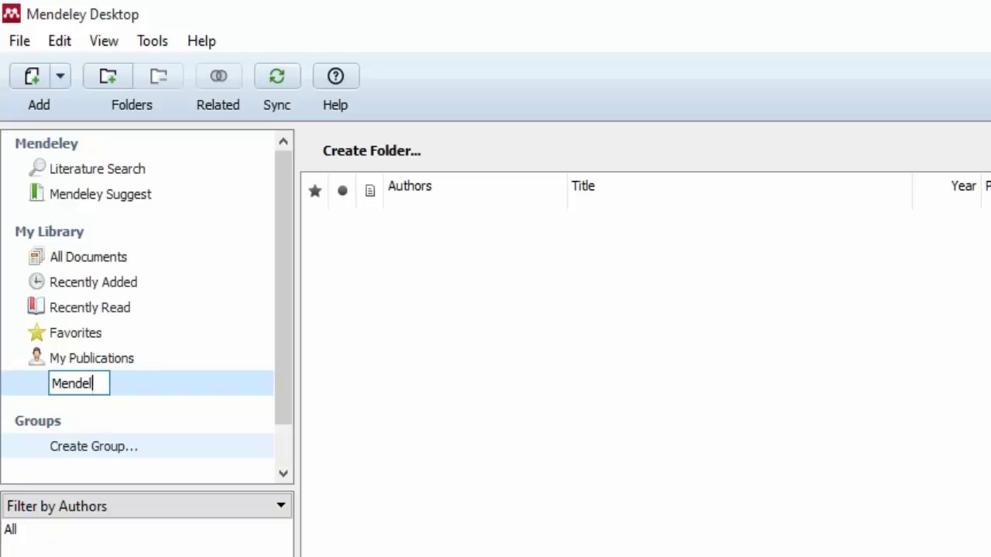
text(ey)
key(Return)
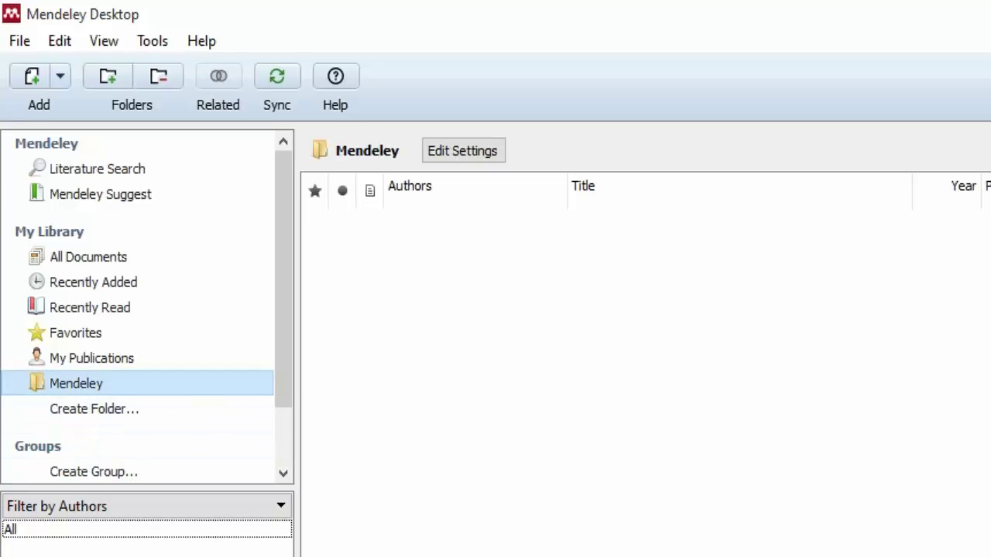
double_click(75, 384)
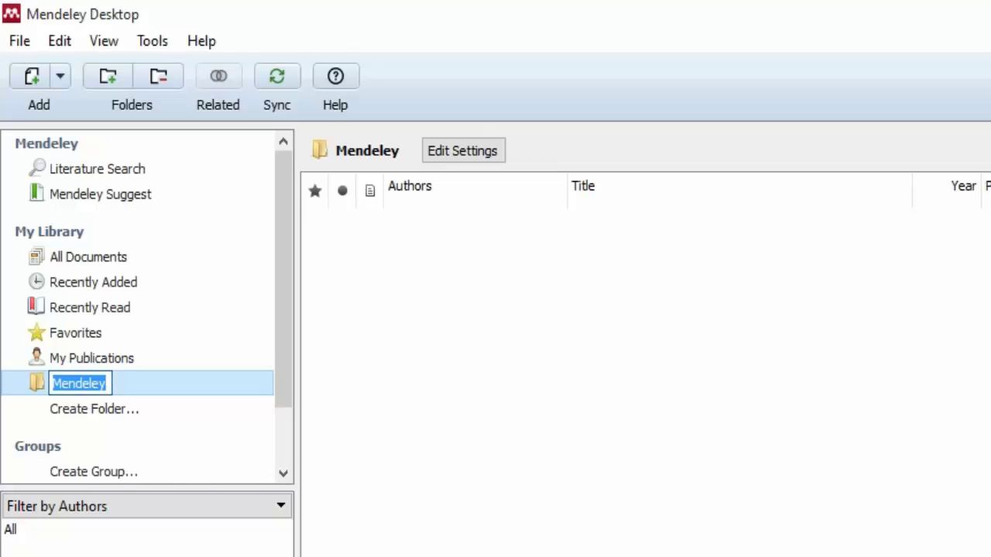
key(Return)
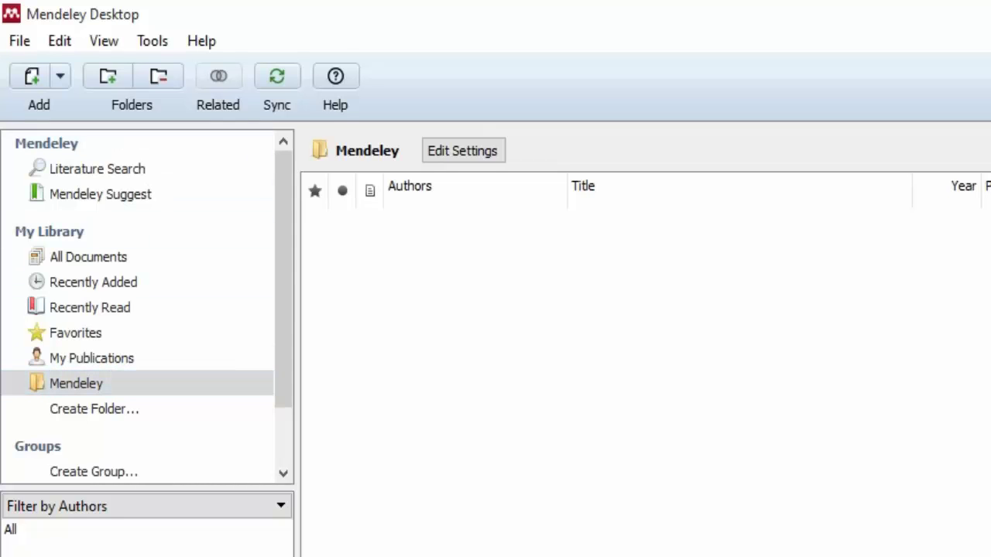
Add an Aula 01 subfolder inside the Mendeley folder.
click(60, 41)
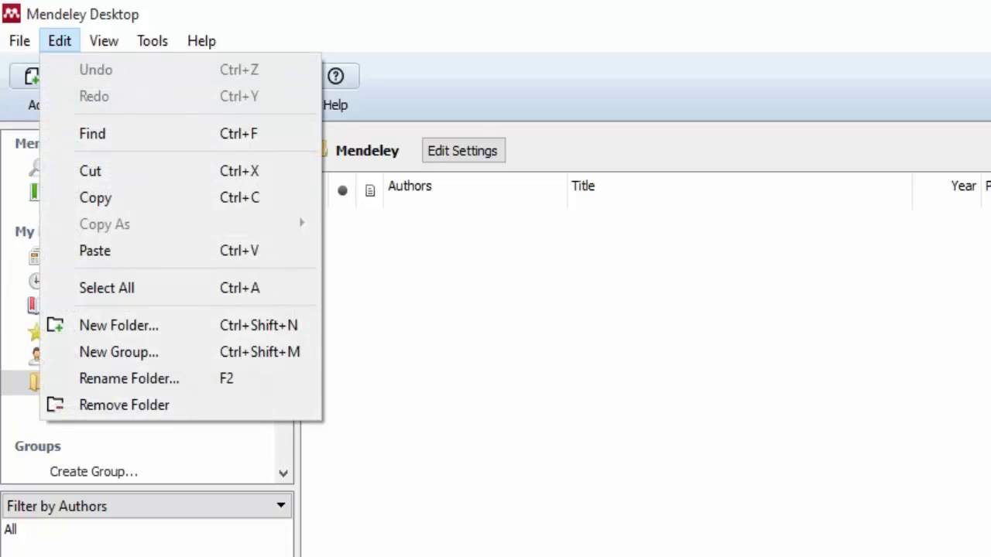
click(120, 325)
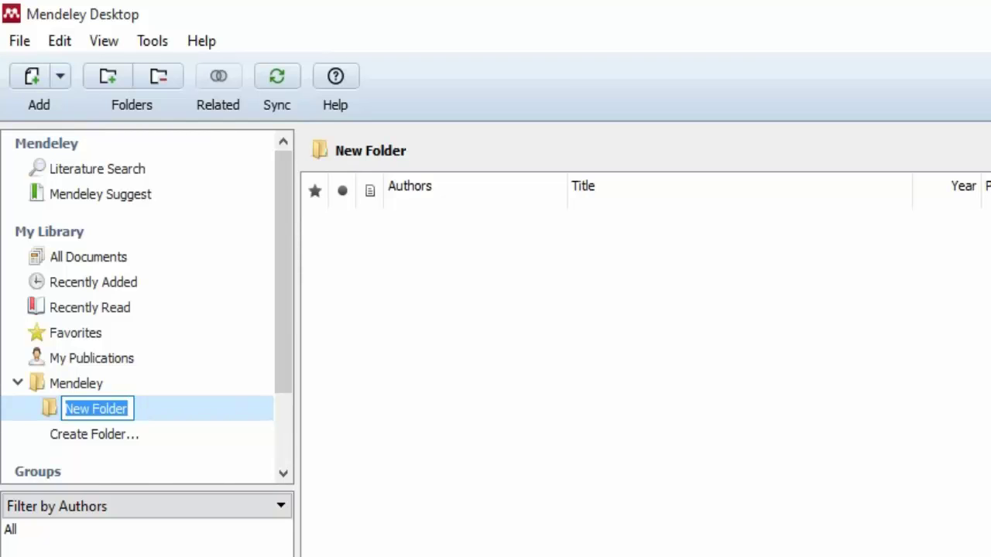
text(A)
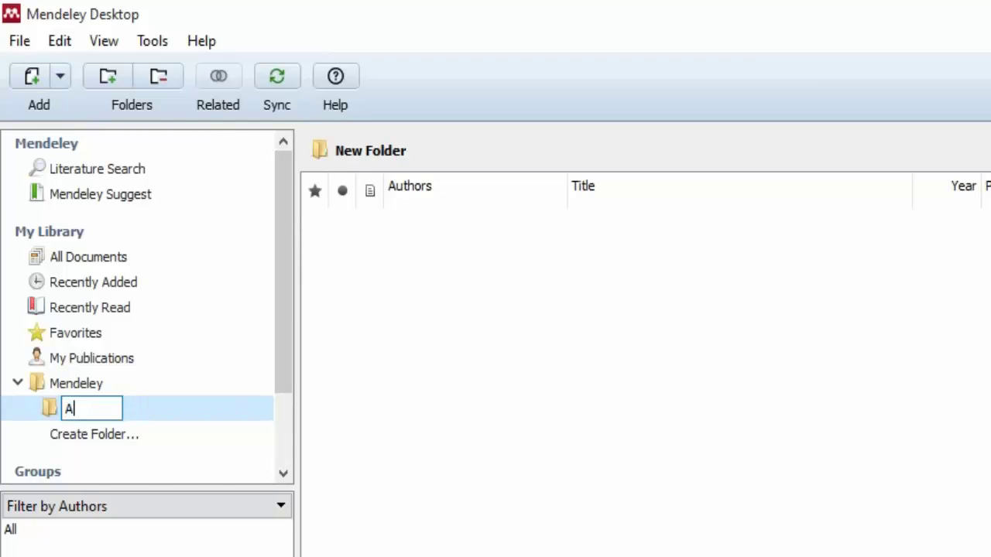
text(ula 01)
key(Tab)
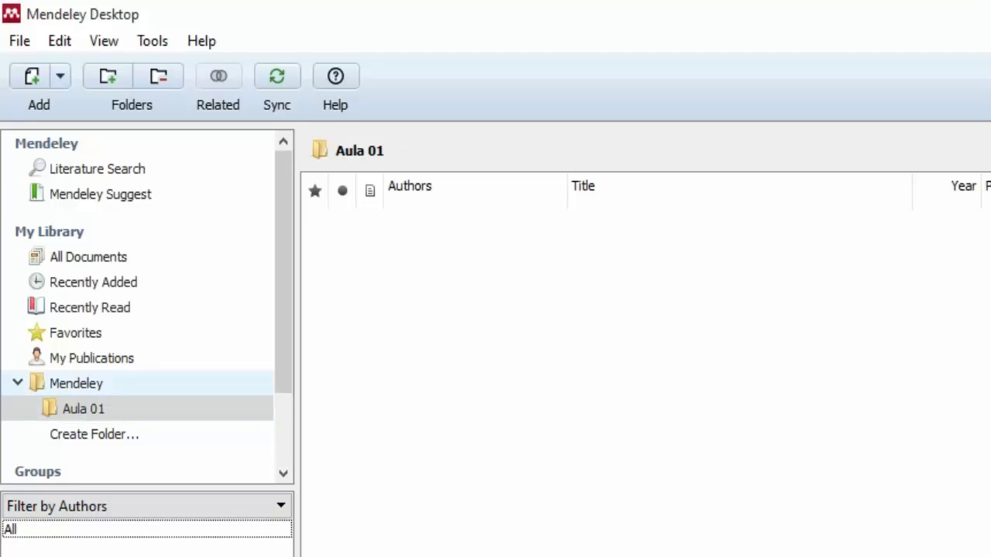
Rename the Mendeley folder to MENDELEY.
click(76, 383)
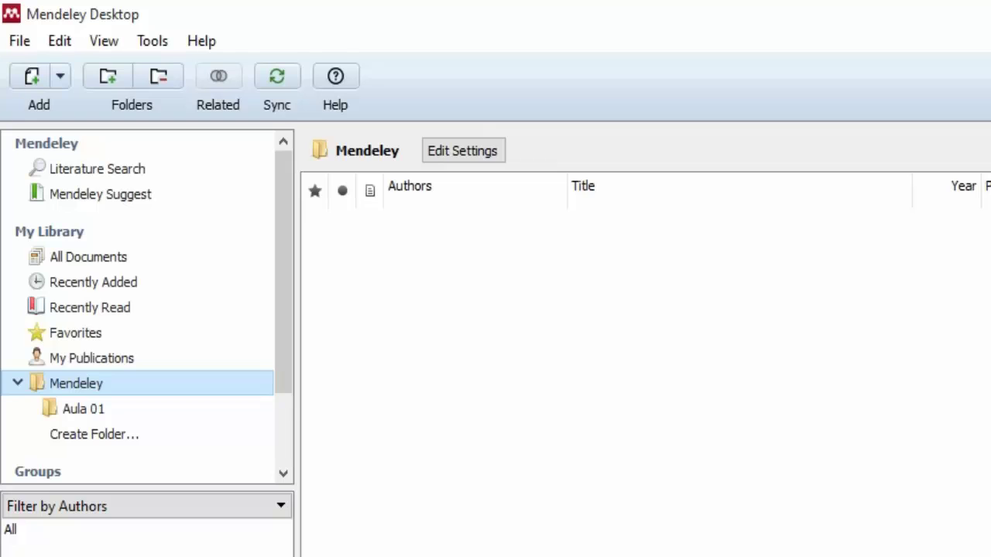
key(F2)
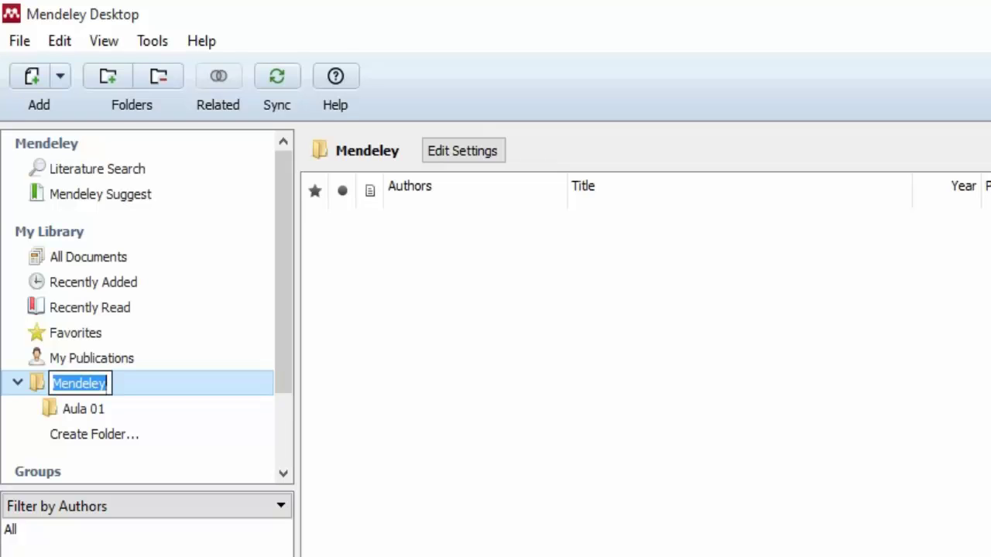
text(MENDELEY)
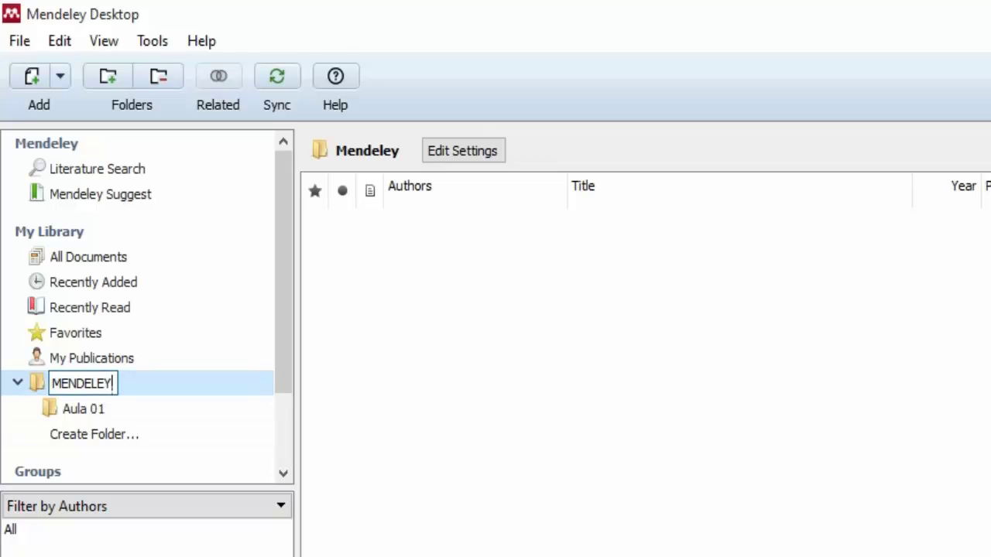
key(Return)
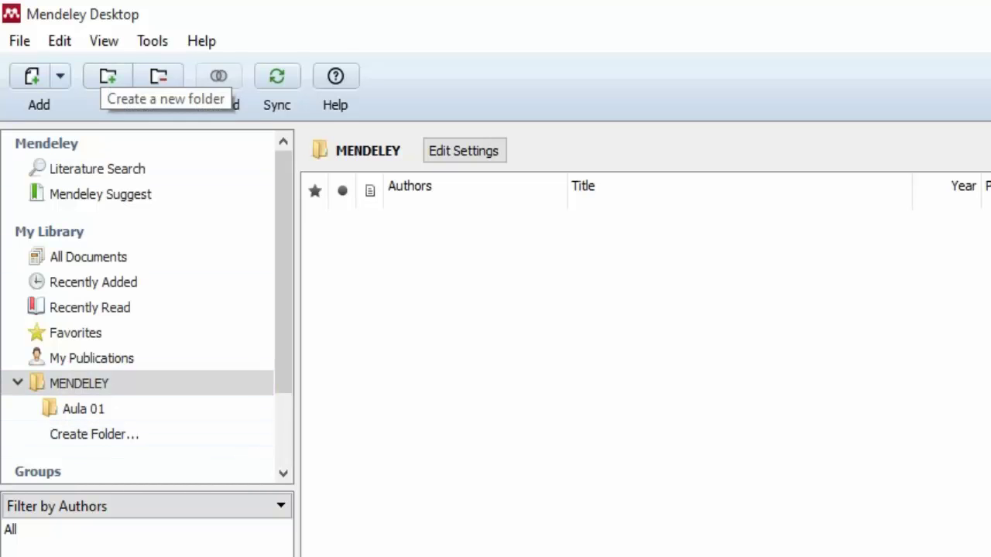
click(60, 41)
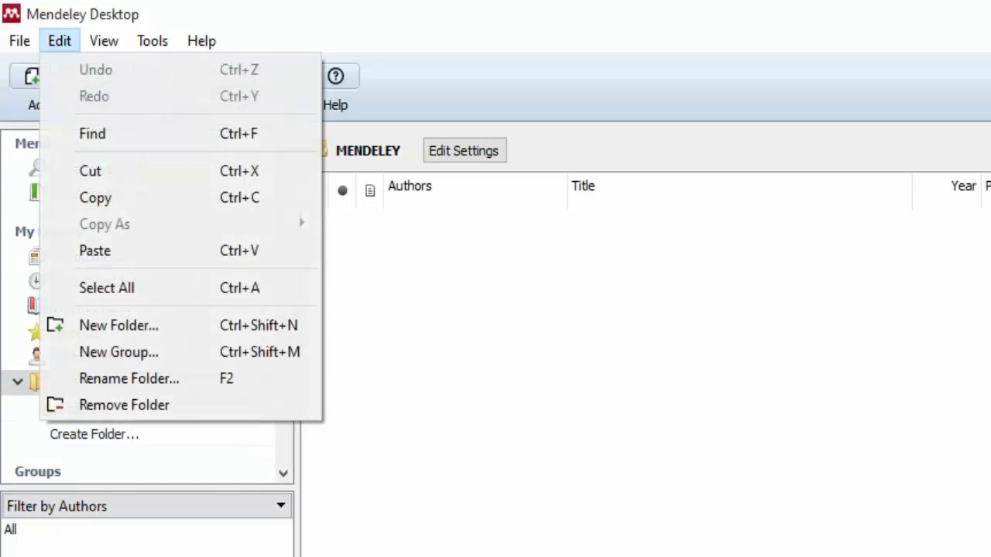
Browse the View menu's Citation Style list and the Toolbar Layout Show Text option.
mouse_move(104, 41)
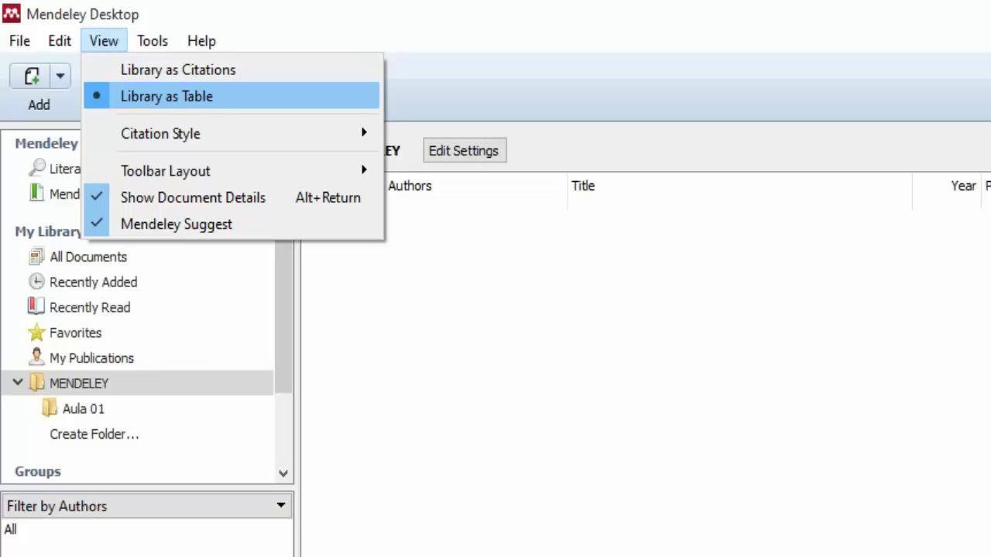
click(153, 41)
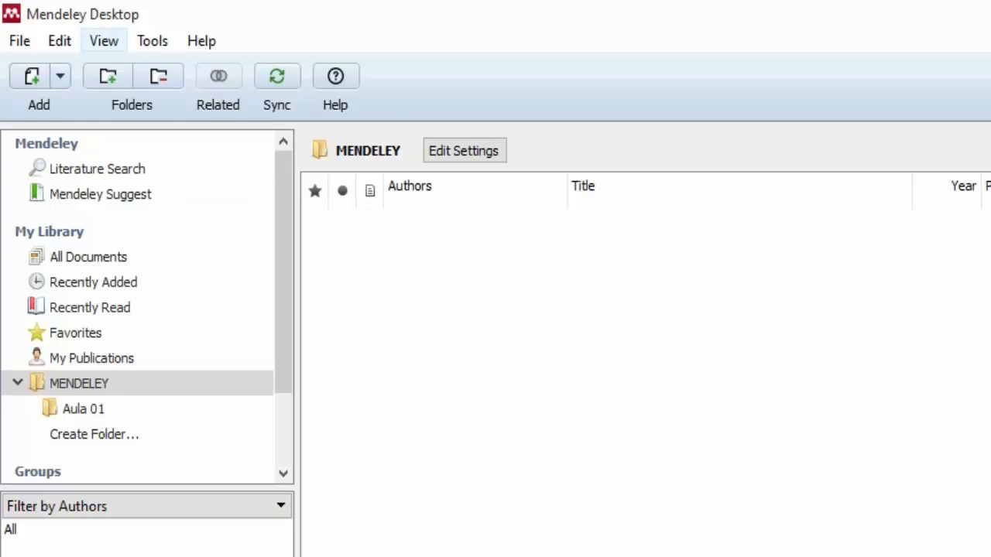
click(104, 41)
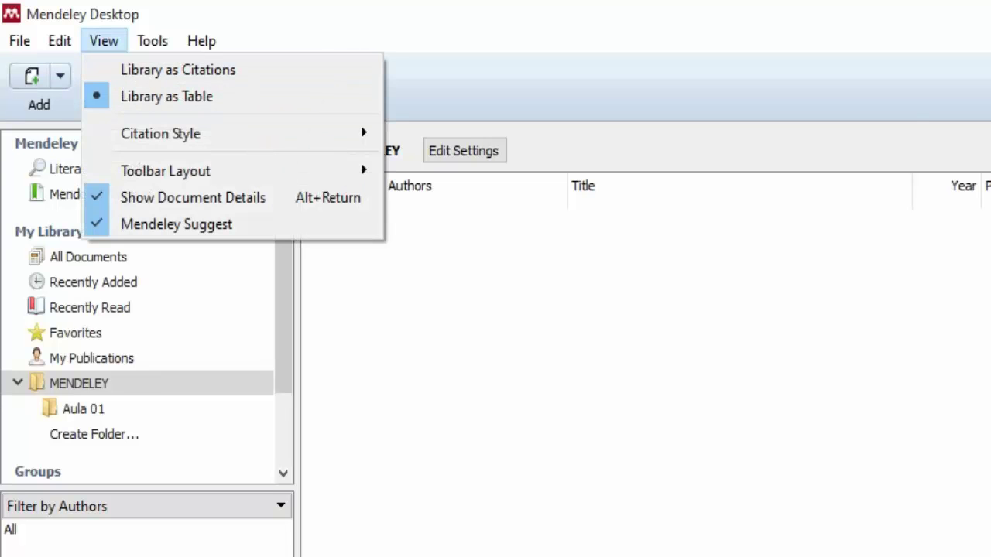
mouse_move(160, 134)
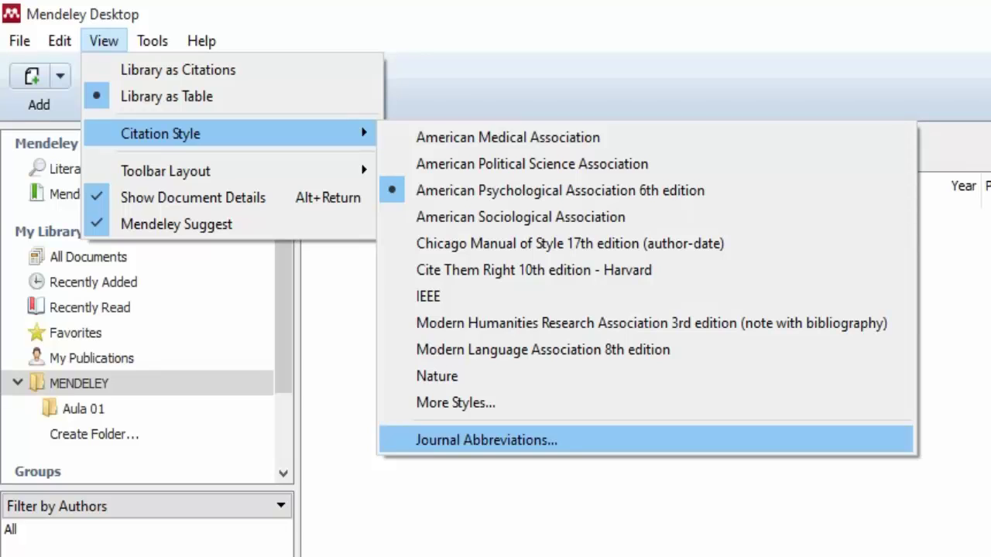
mouse_move(229, 171)
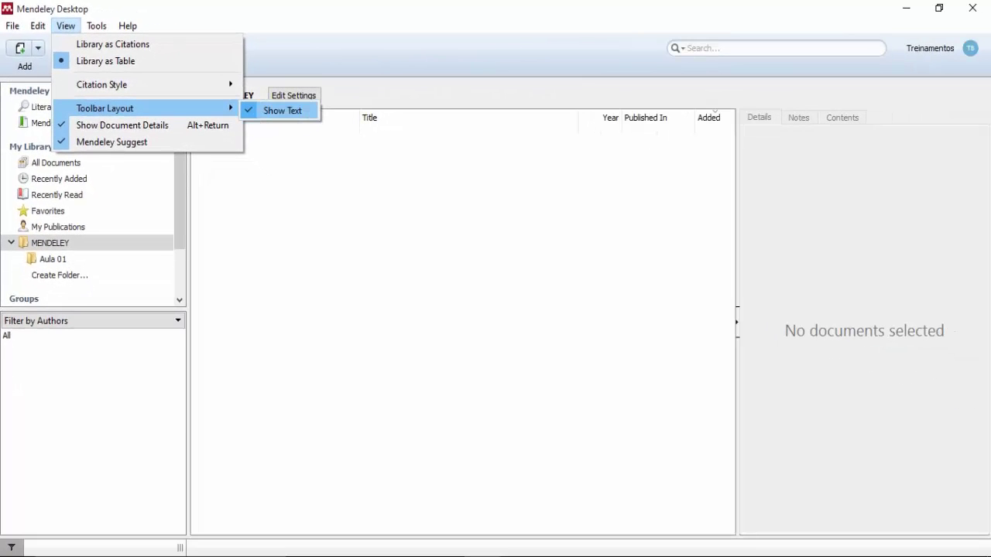
click(283, 111)
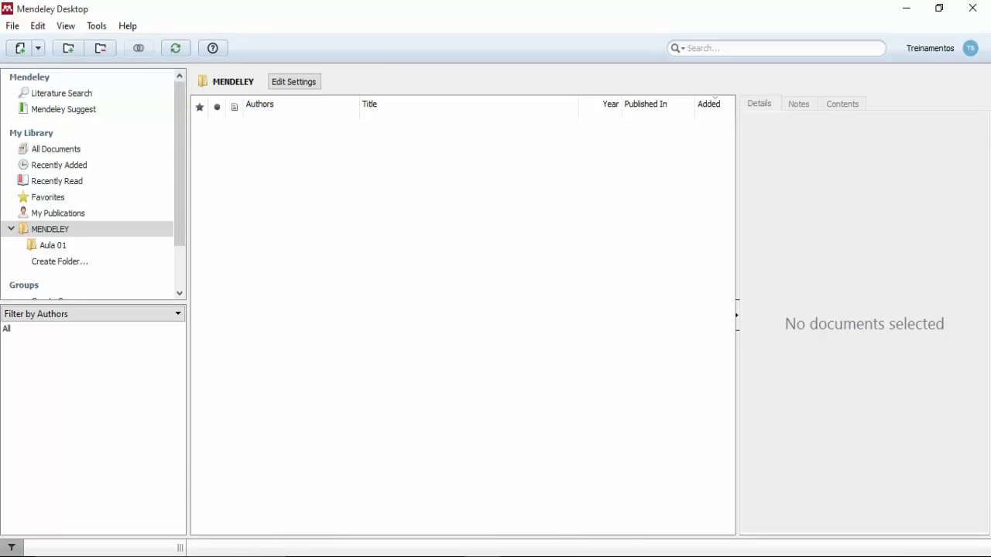
click(65, 26)
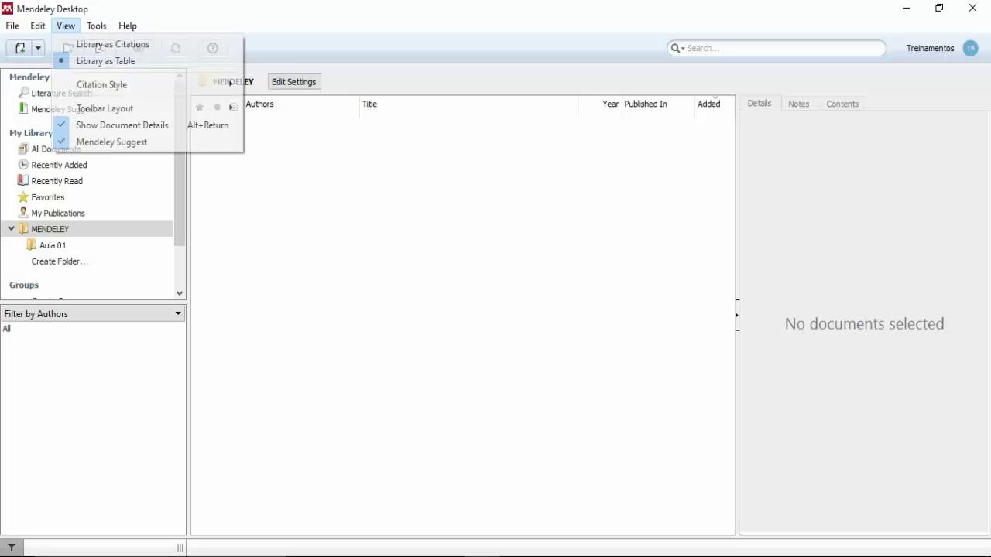
mouse_move(105, 109)
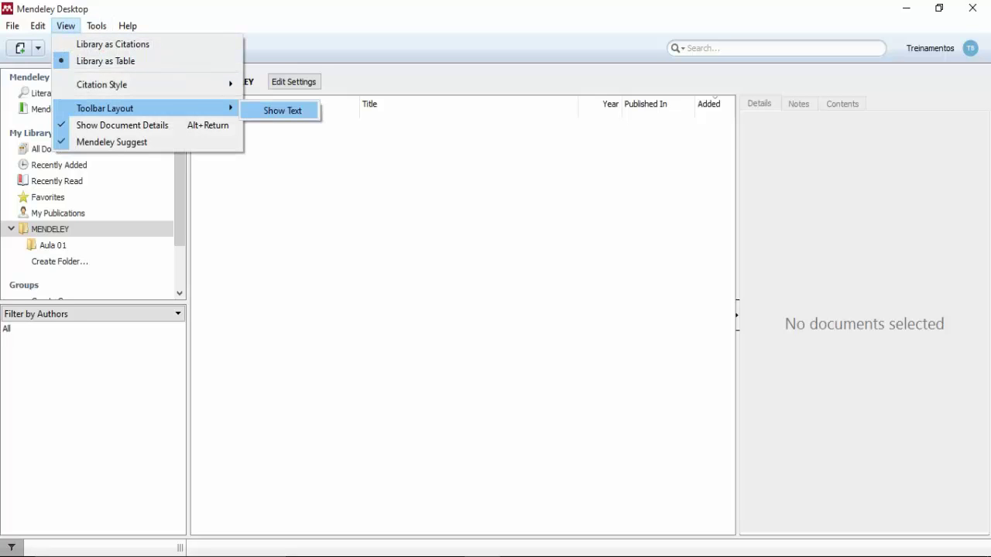
click(282, 111)
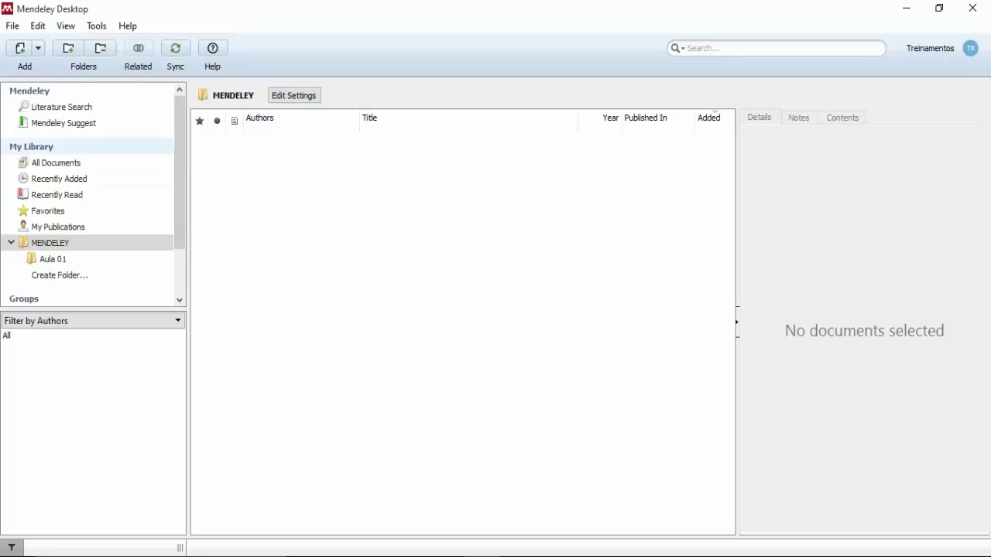
click(66, 25)
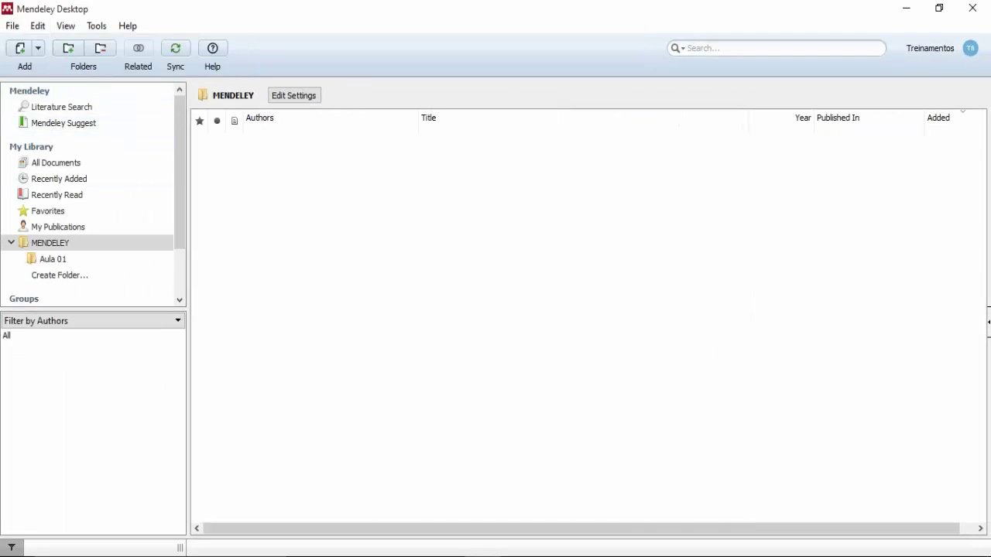
click(66, 27)
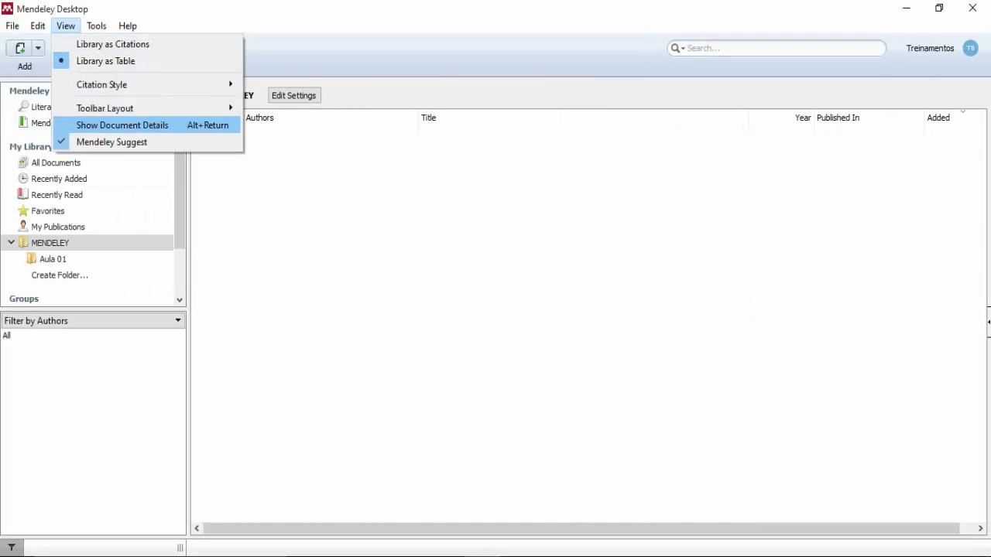
key(Return)
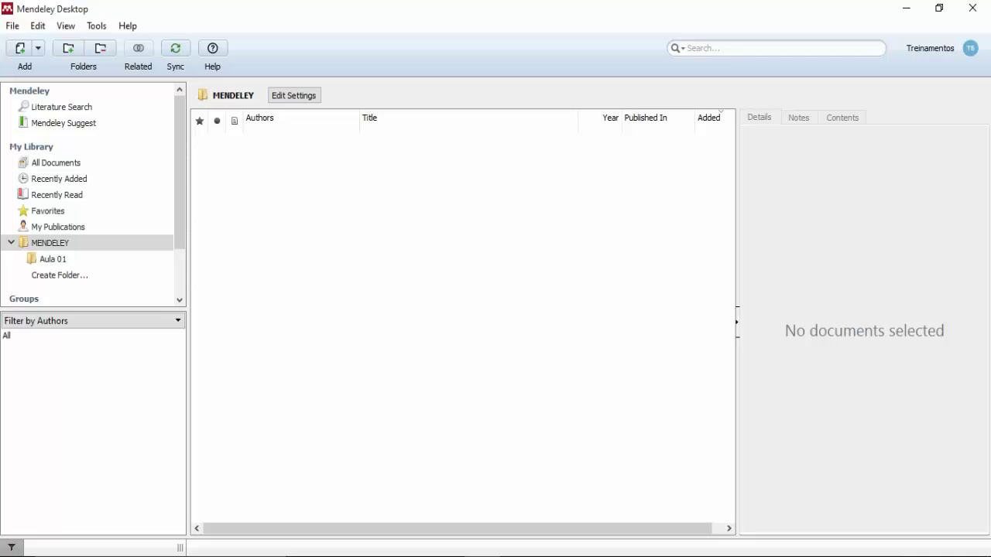
click(66, 26)
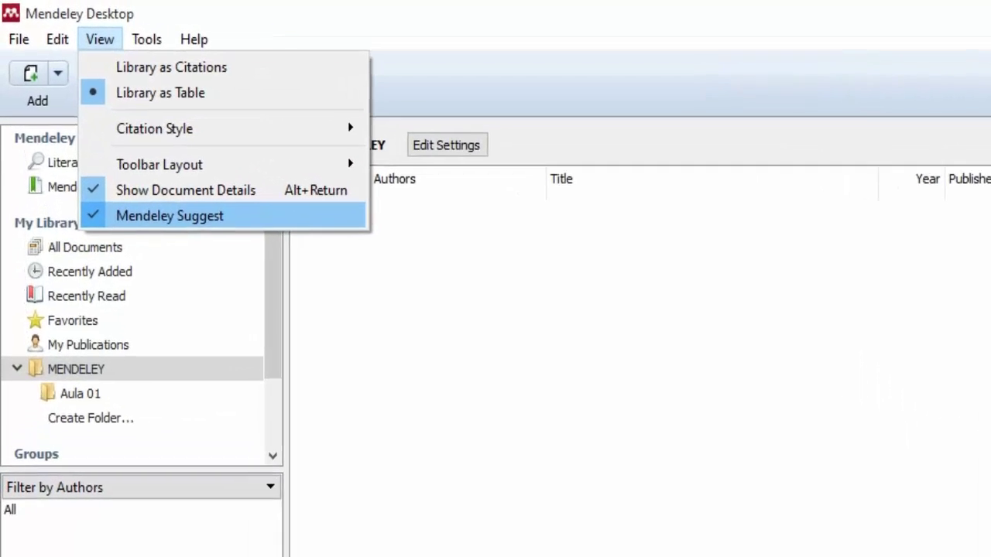
key(Escape)
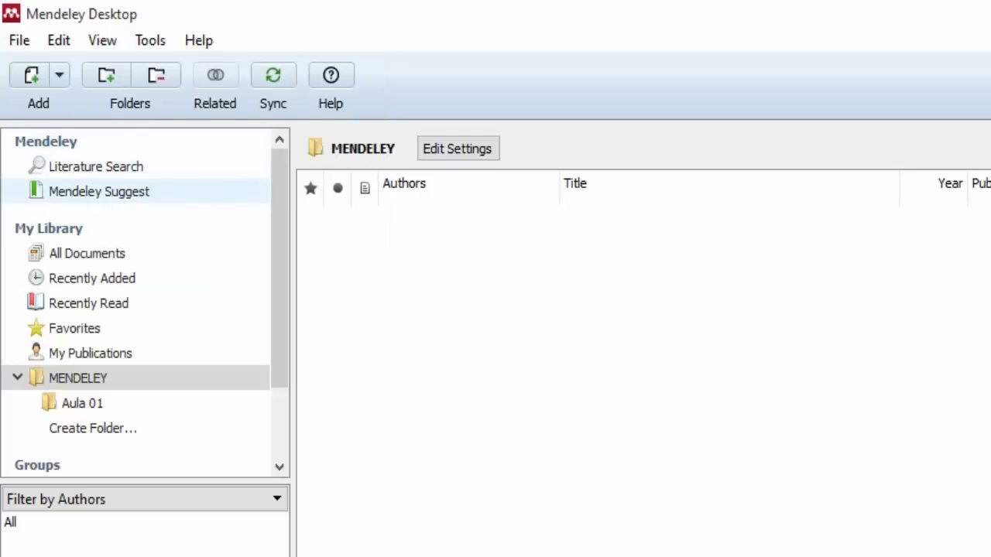
click(102, 40)
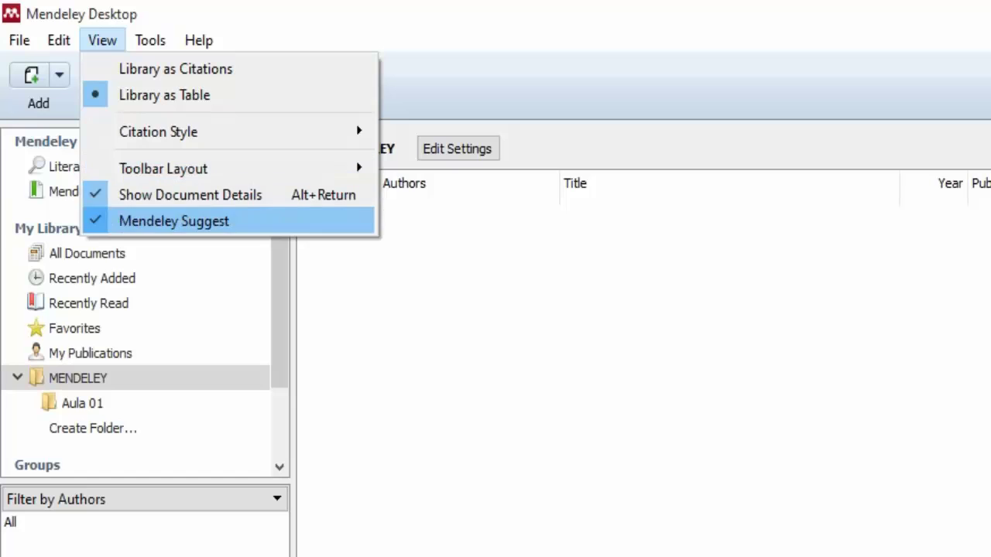
click(174, 221)
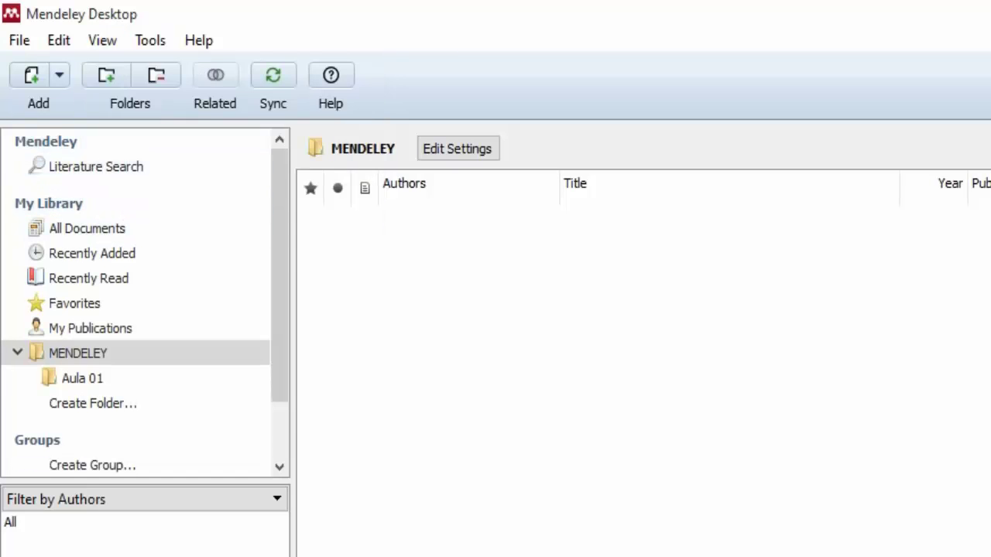
click(102, 40)
click(177, 220)
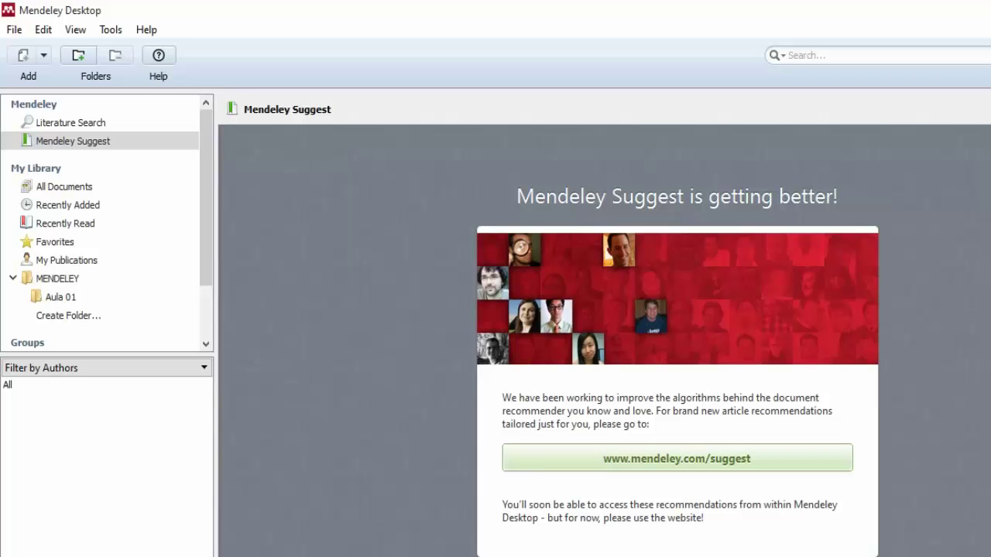
click(677, 458)
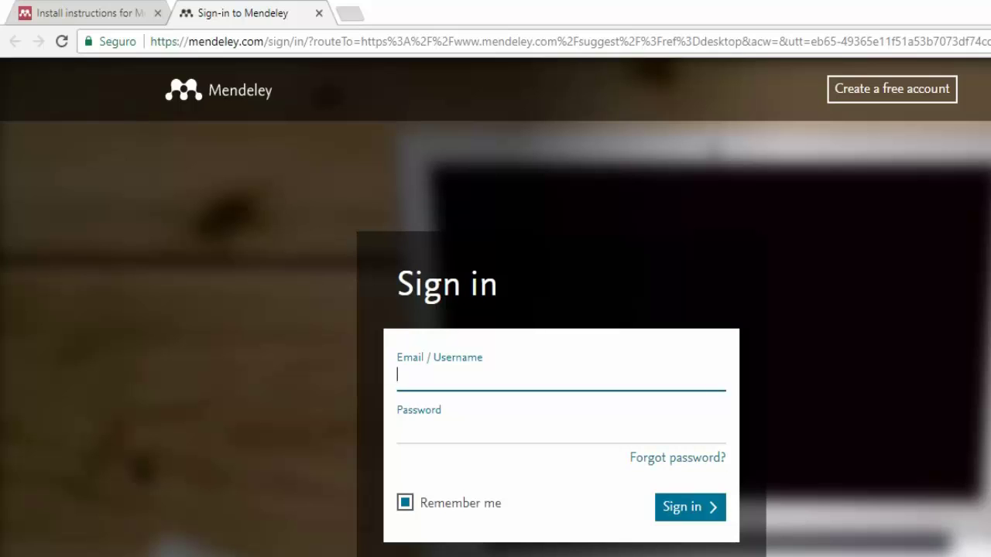
Untick Remember me on the sign-in page and return to Mendeley Desktop.
click(405, 502)
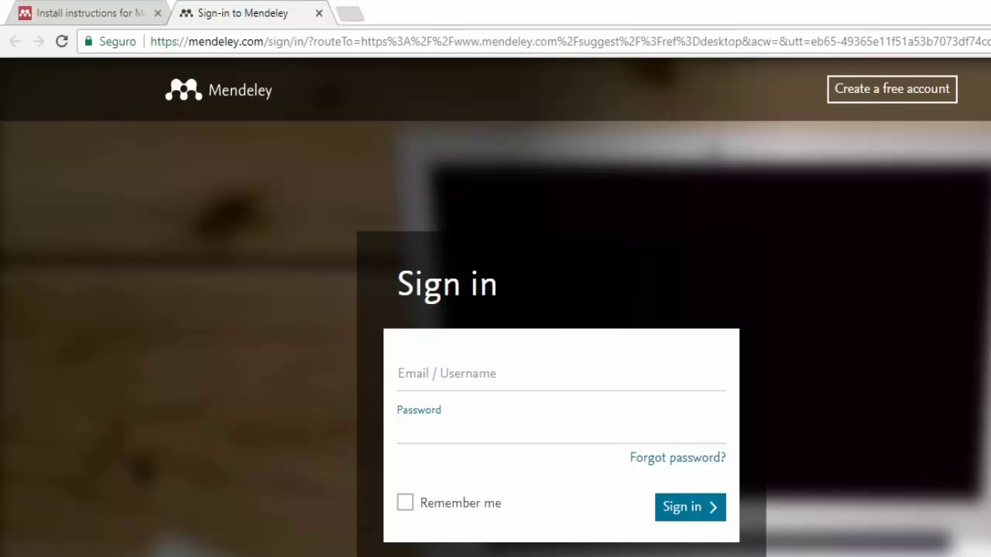
click(553, 542)
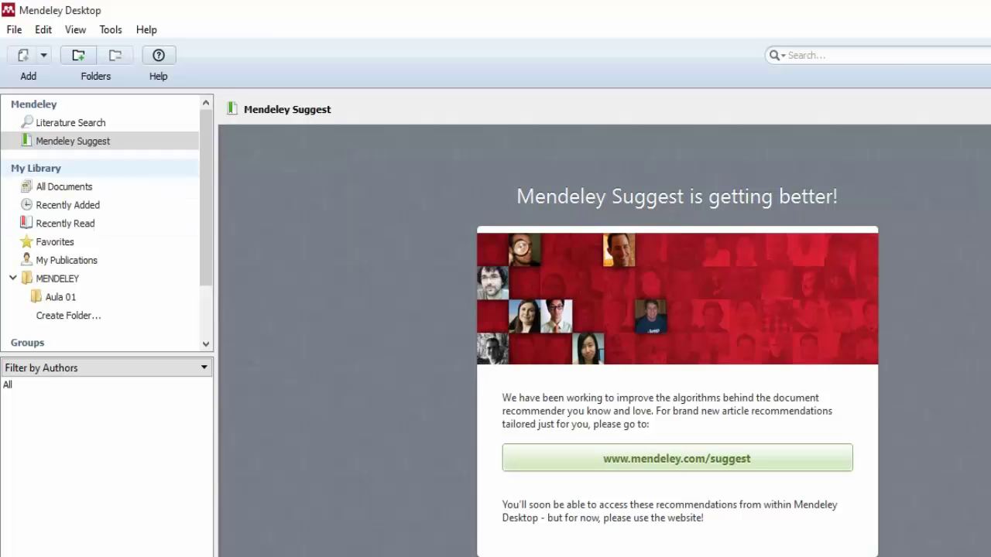
Choose Install Web Importer from the Tools menu to open its download page in the browser.
click(110, 30)
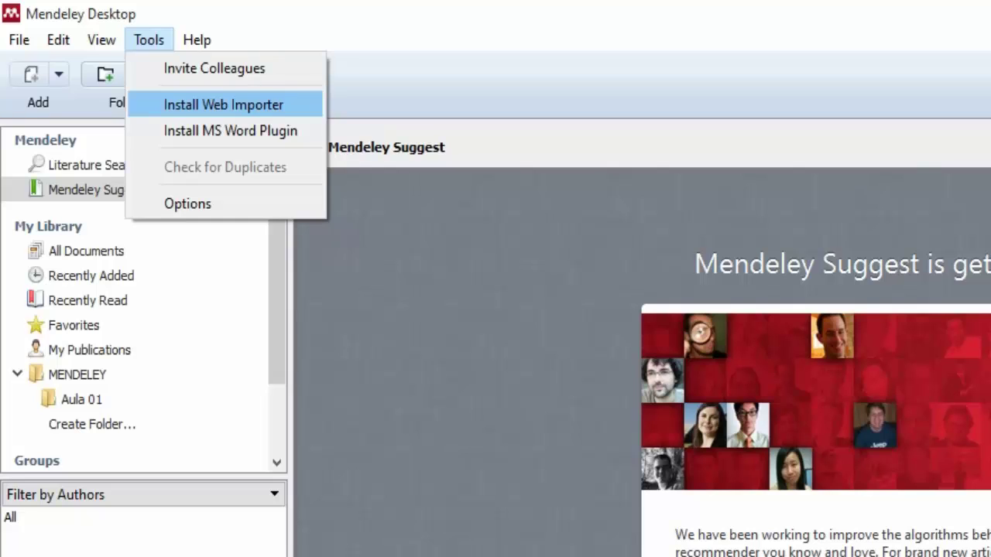
key(Return)
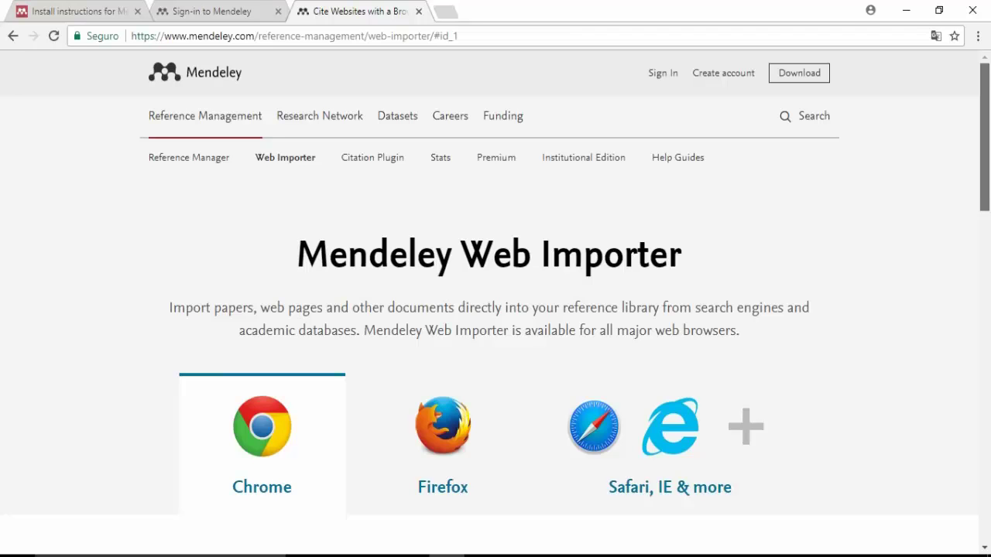
scroll(985, 136, down, 6)
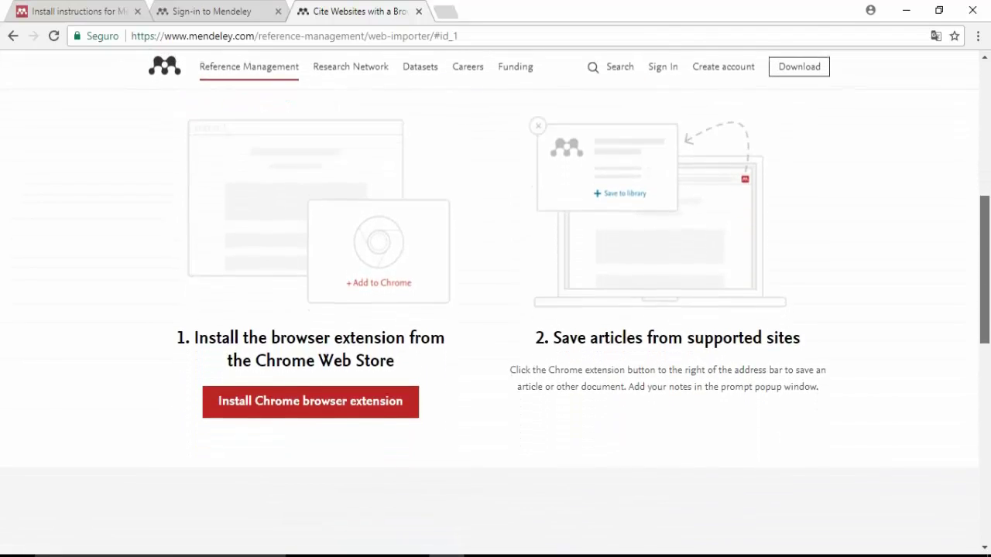
Follow the Install Chrome browser extension link to the Mendeley Importer Web Store listing.
mouse_move(984, 270)
mouse_down()
mouse_move(985, 354)
mouse_move(985, 284)
mouse_up()
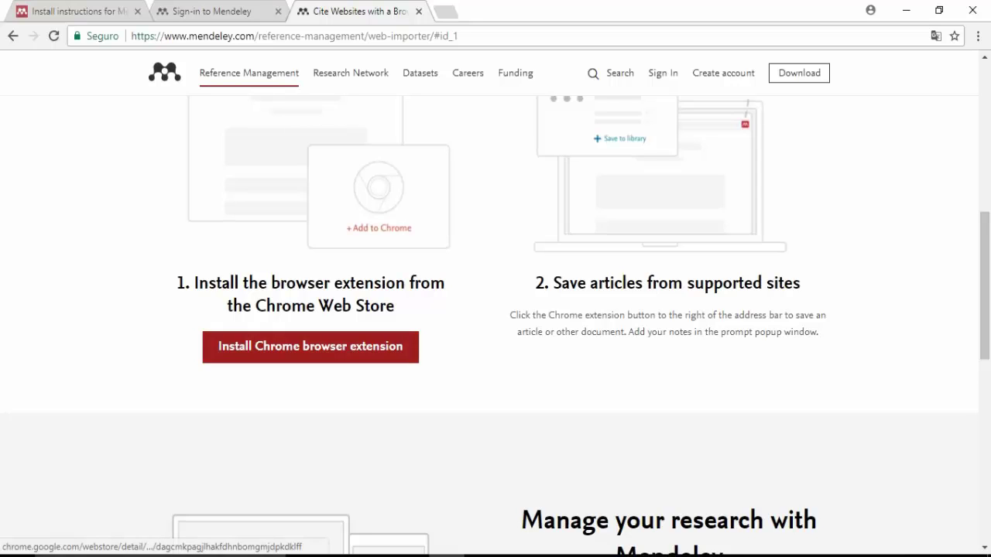
click(310, 347)
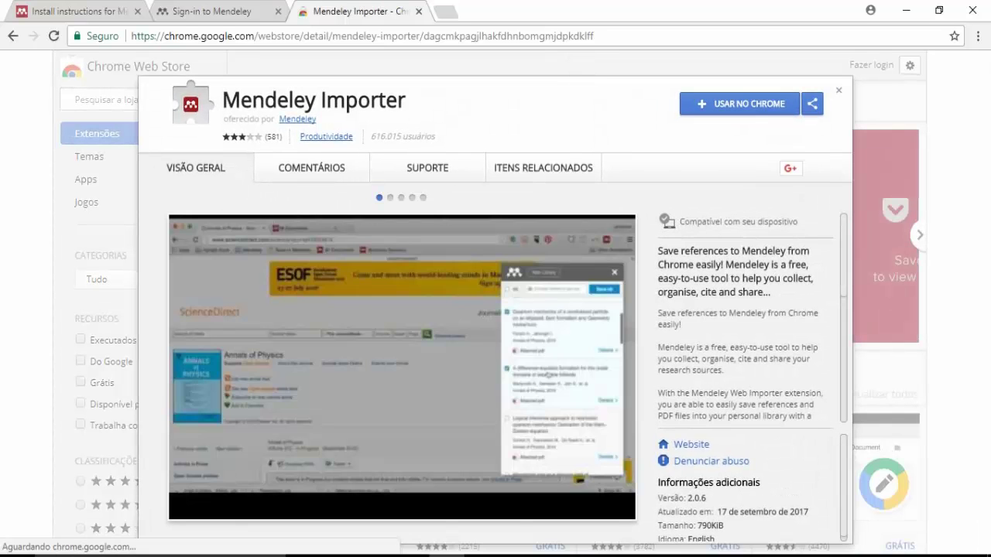
Add the Mendeley Importer extension to Chrome, confirm it, and close its listing.
drag(223, 100, 406, 101)
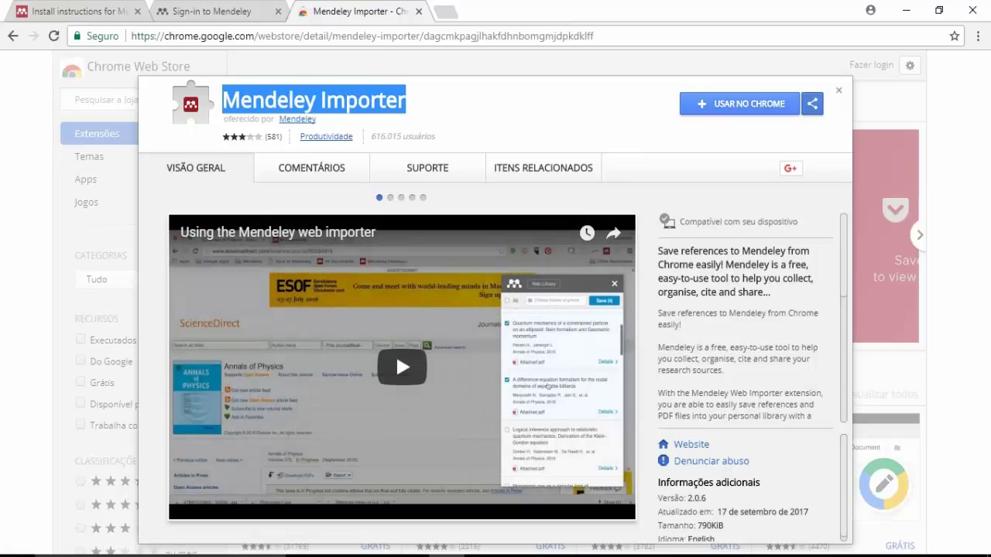
click(740, 104)
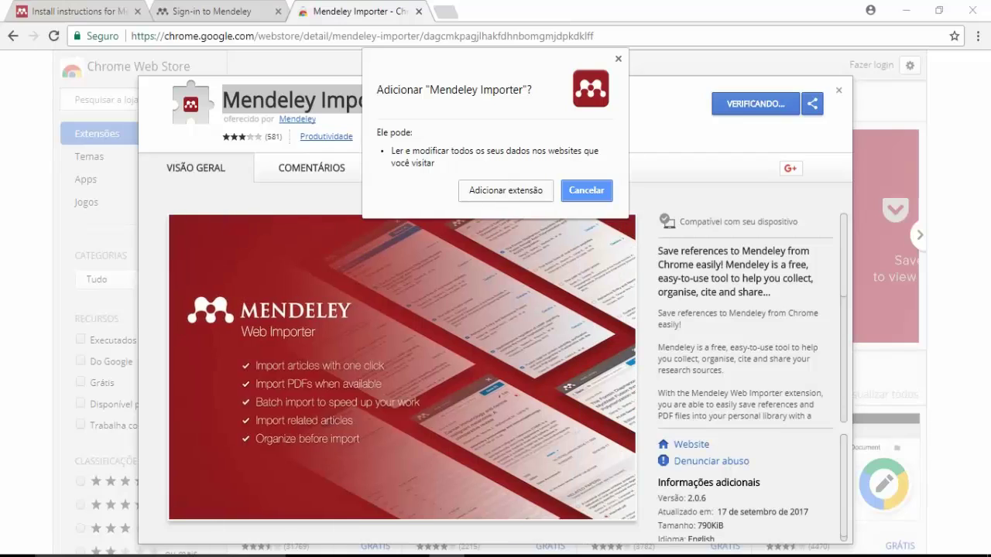
click(505, 190)
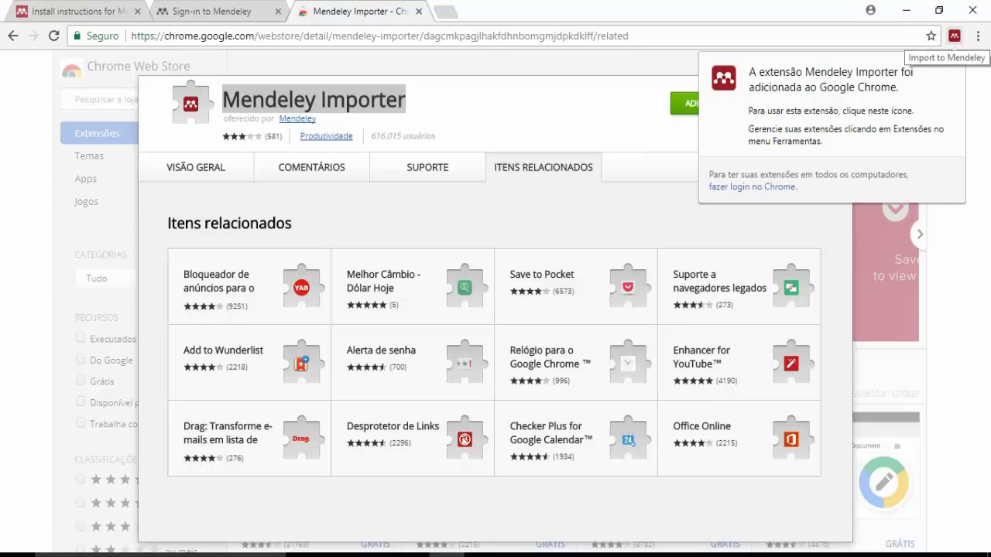
click(955, 37)
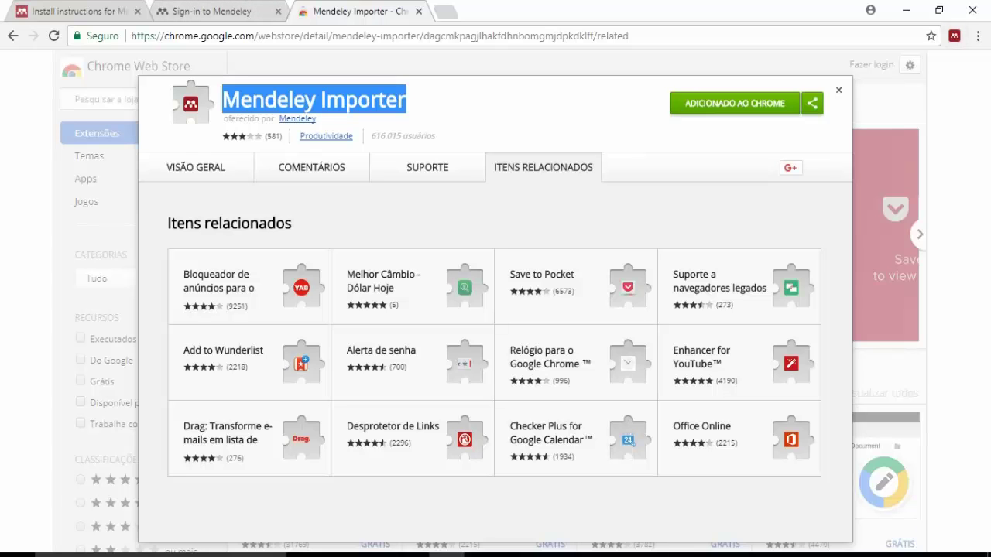
key(Escape)
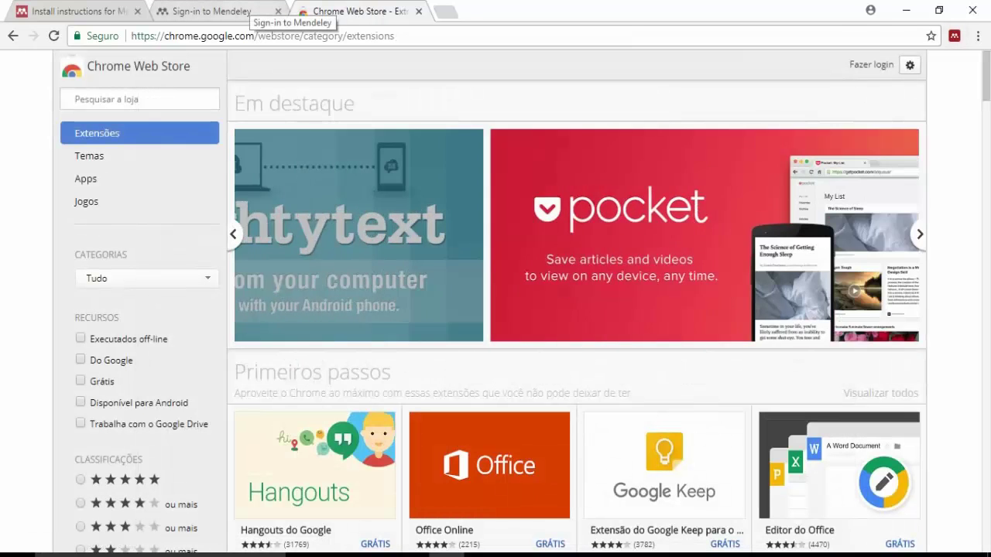
Sign in to Mendeley Web with the account e-mail and password.
click(237, 12)
click(489, 327)
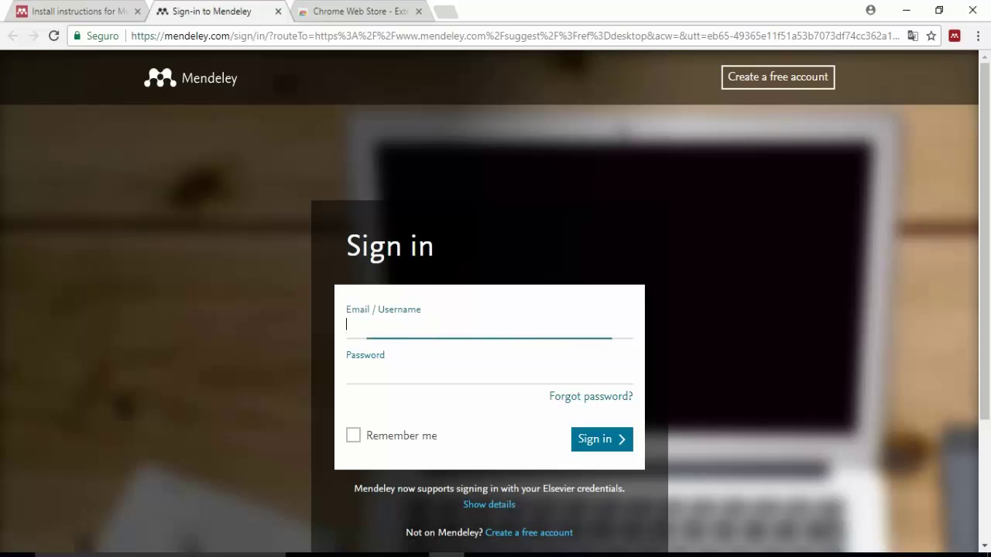
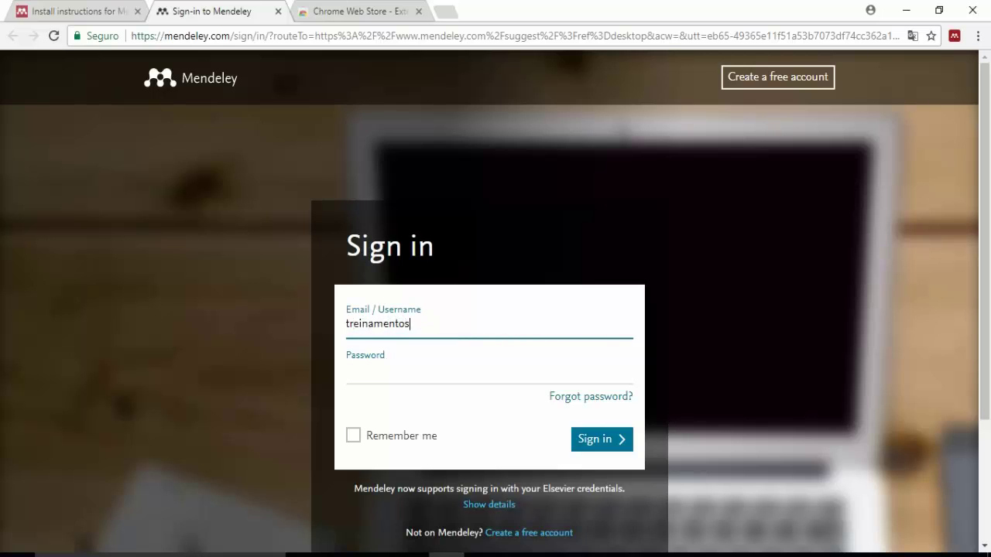
key(Tab)
text(***)
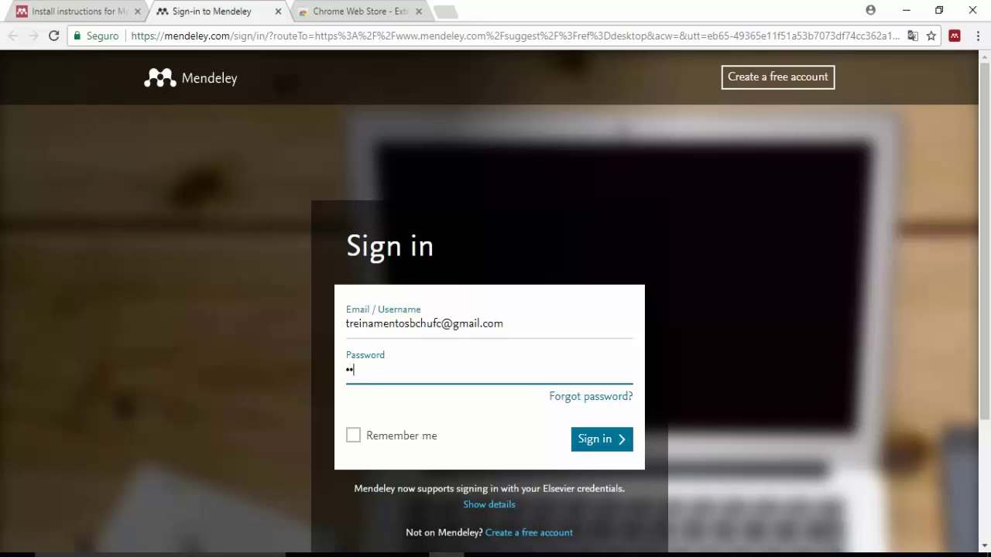
text(*******)
key(Return)
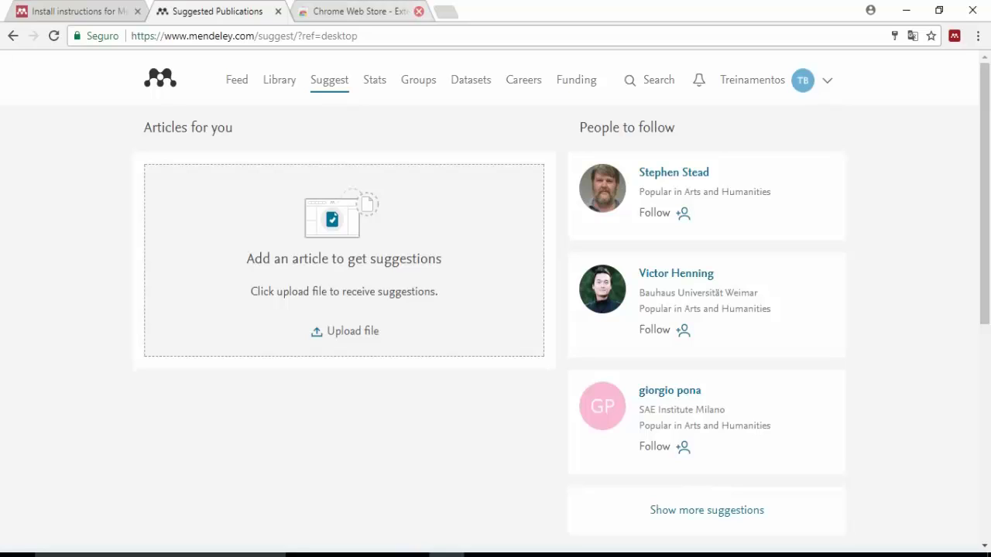
Switch from the browser back to the Mendeley Desktop window with Alt+Tab.
mouse_move(482, 555)
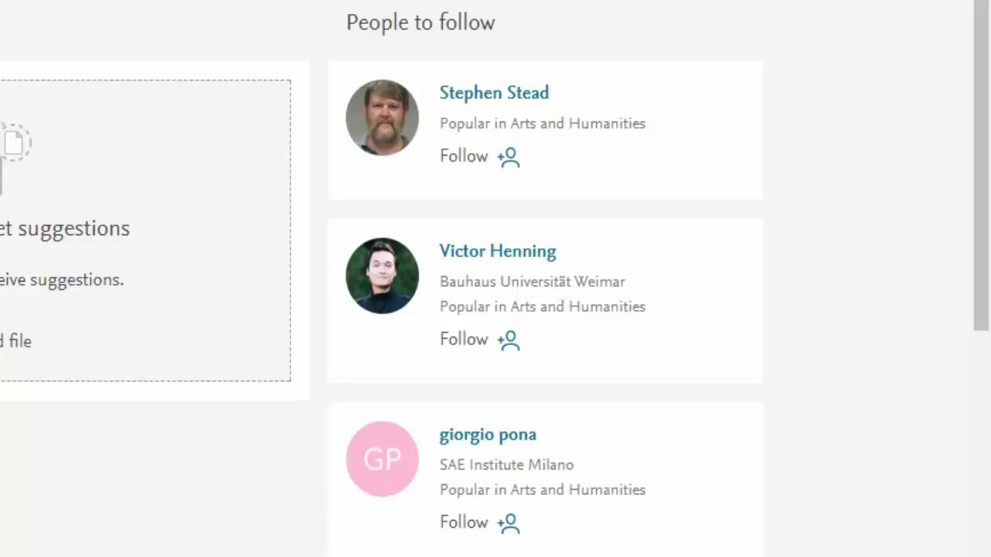
mouse_move(193, 556)
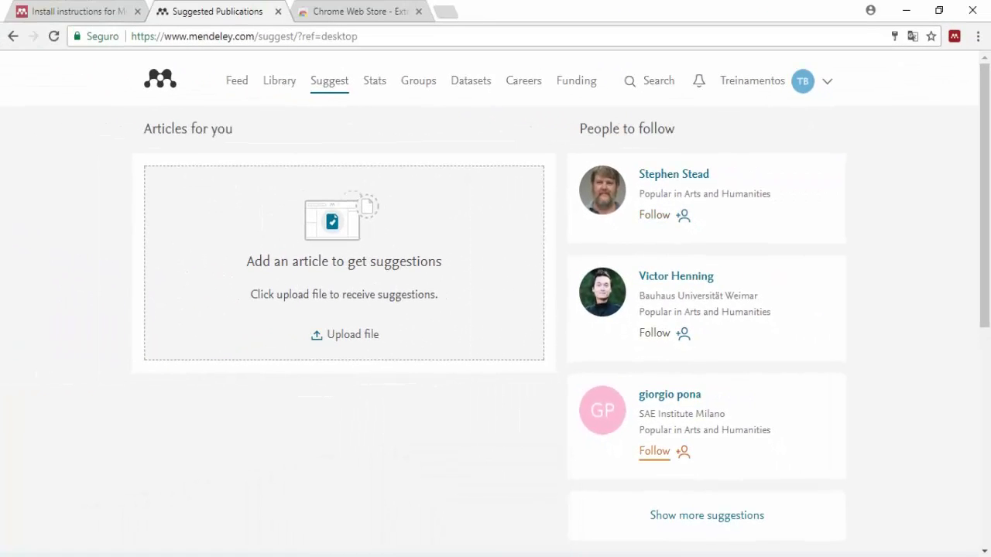
key(alt+Tab)
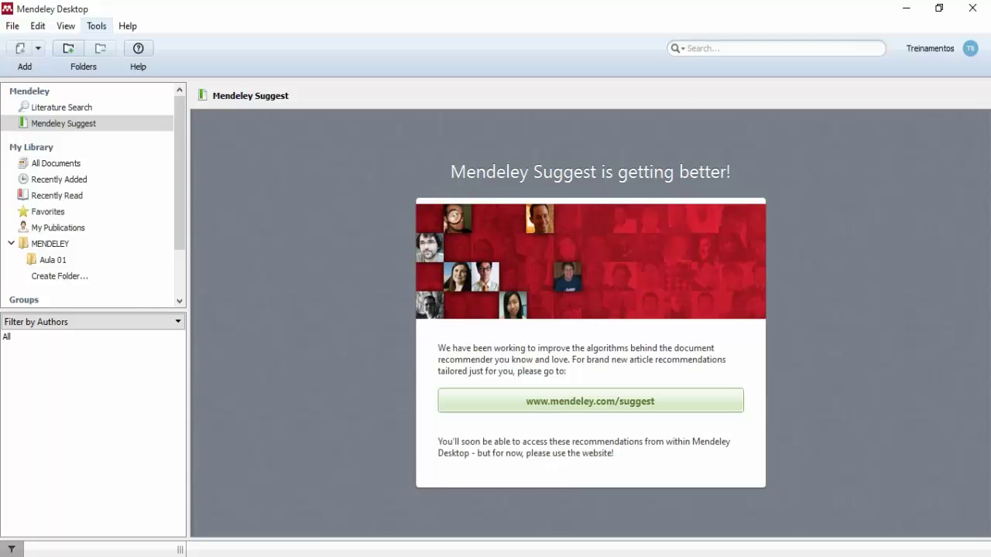
Install the MS Word Plugin from Tools, dismiss the confirmation, and check it shows as installed.
click(96, 27)
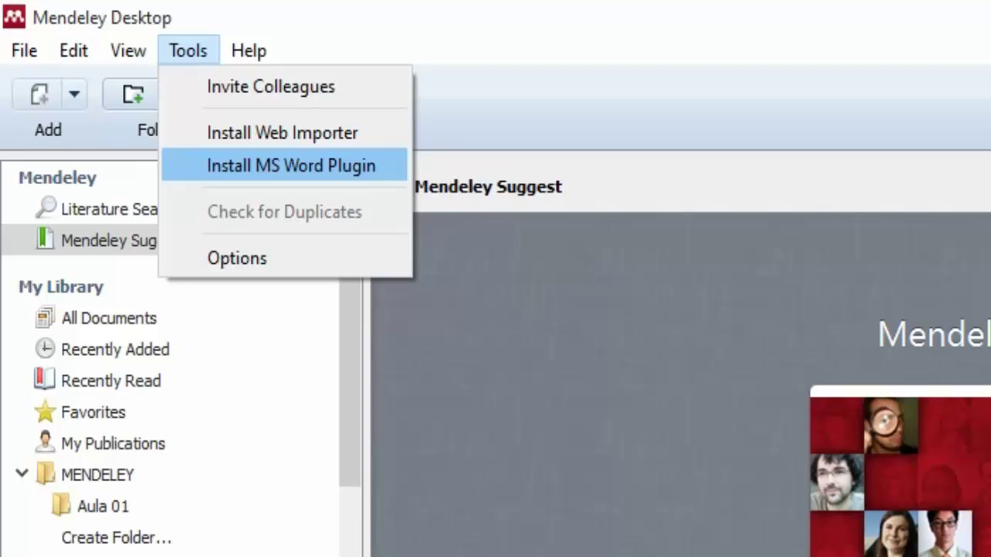
click(291, 165)
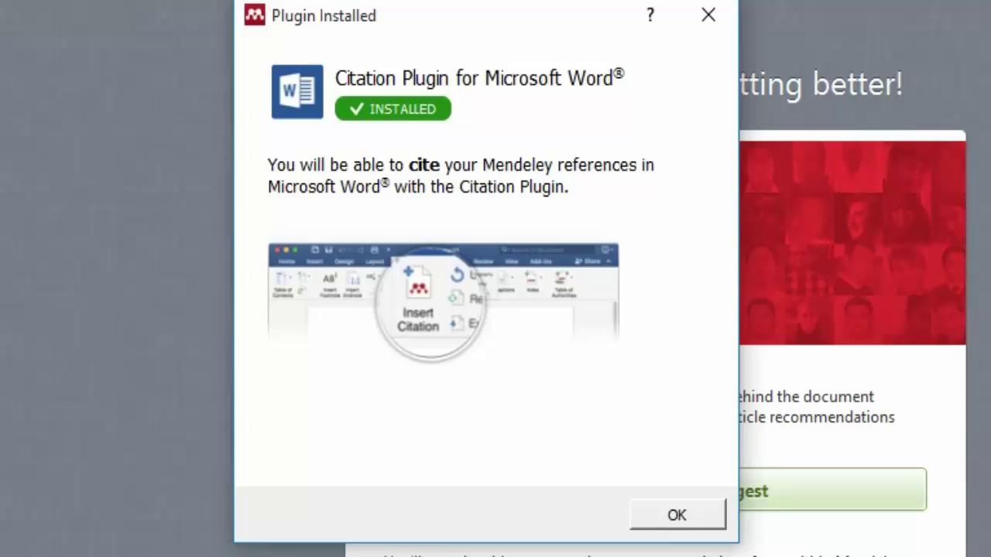
click(678, 515)
click(97, 25)
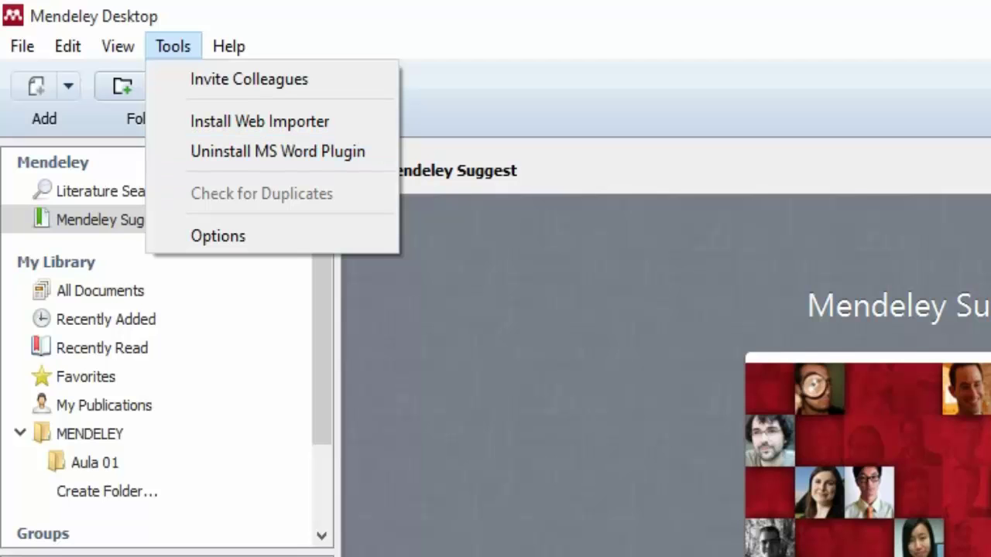
Start Word 2013 with a blank document and view the REFERÊNCIAS tab's Mendeley citation tools.
key(super)
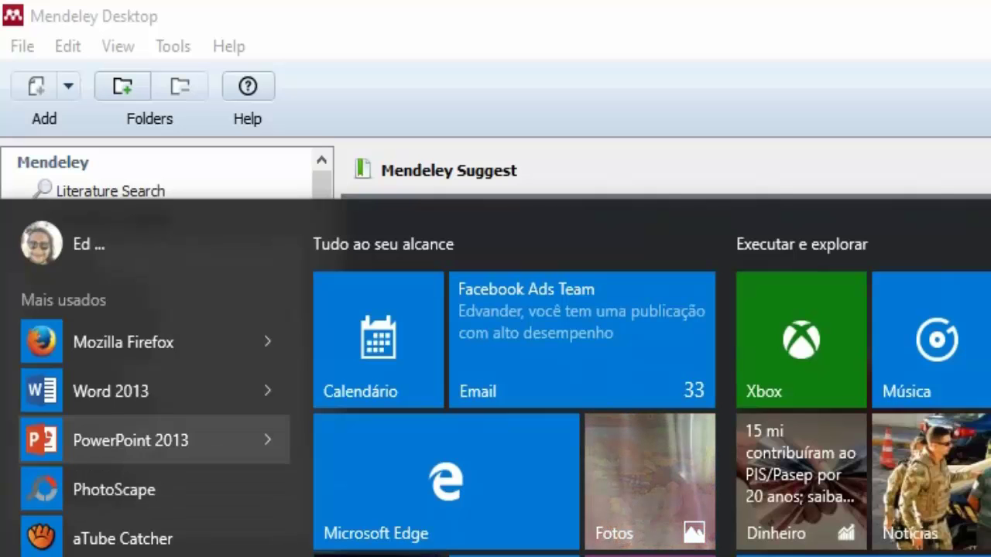
click(123, 392)
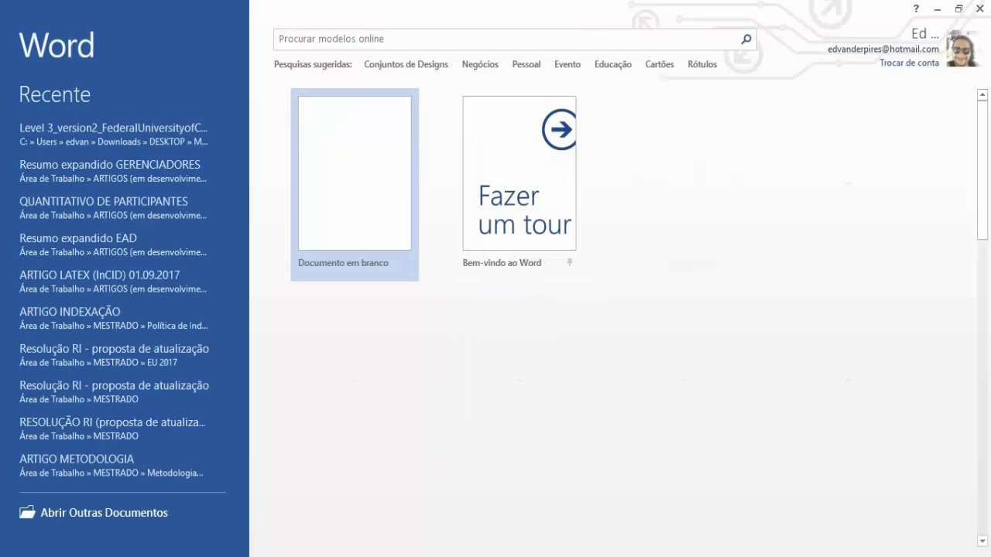
click(392, 260)
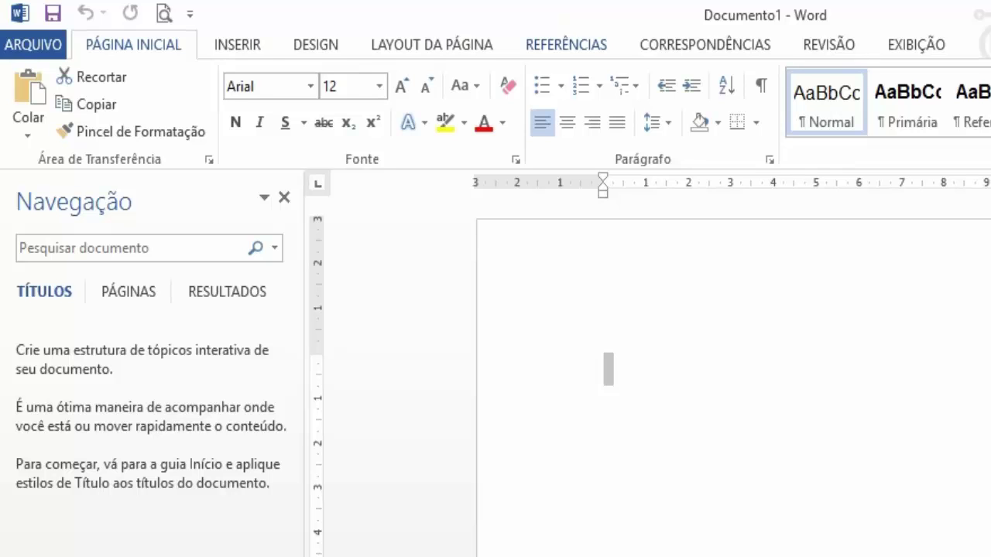
click(566, 45)
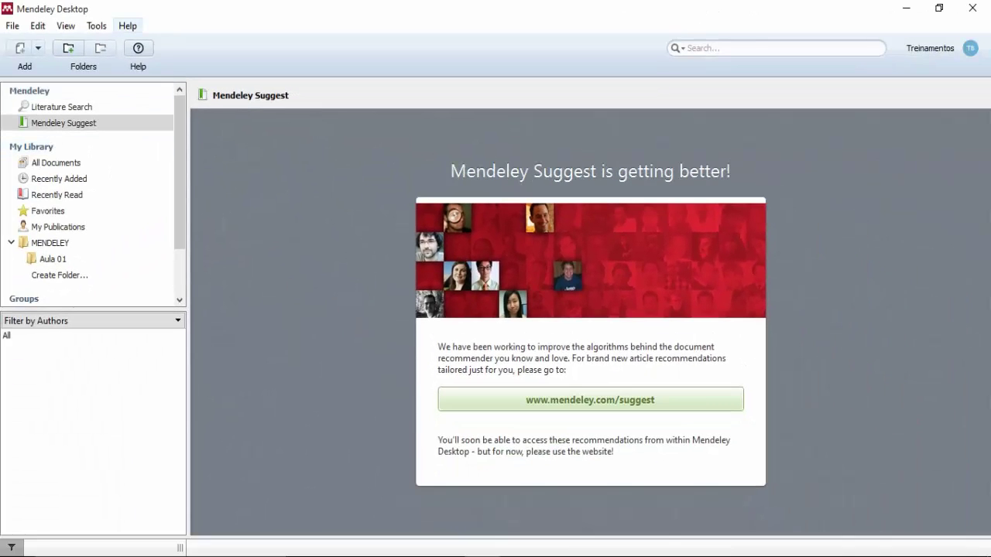
Step through the Help menu's Mendeley website, FAQ and contact support entries.
click(128, 25)
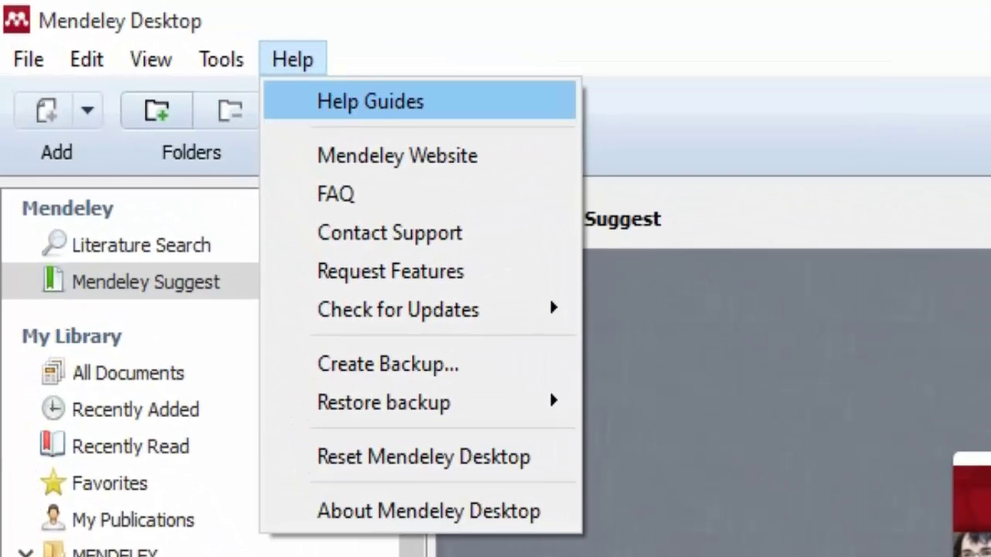
key(Down)
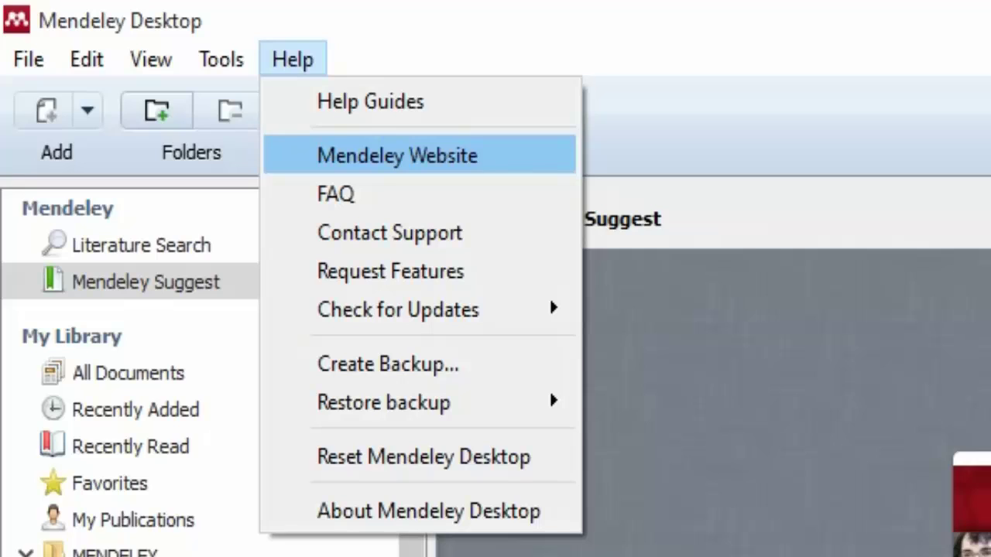
key(Down)
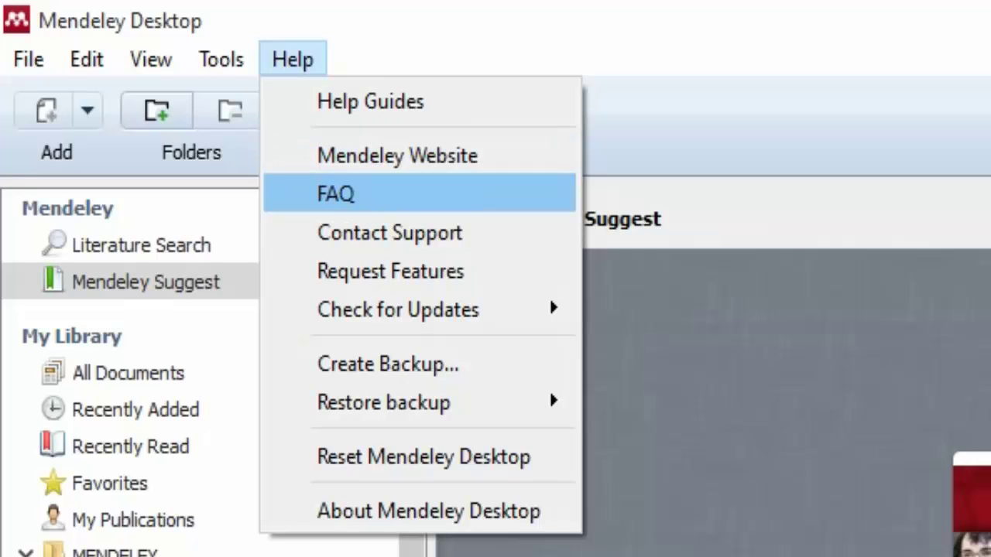
key(Down)
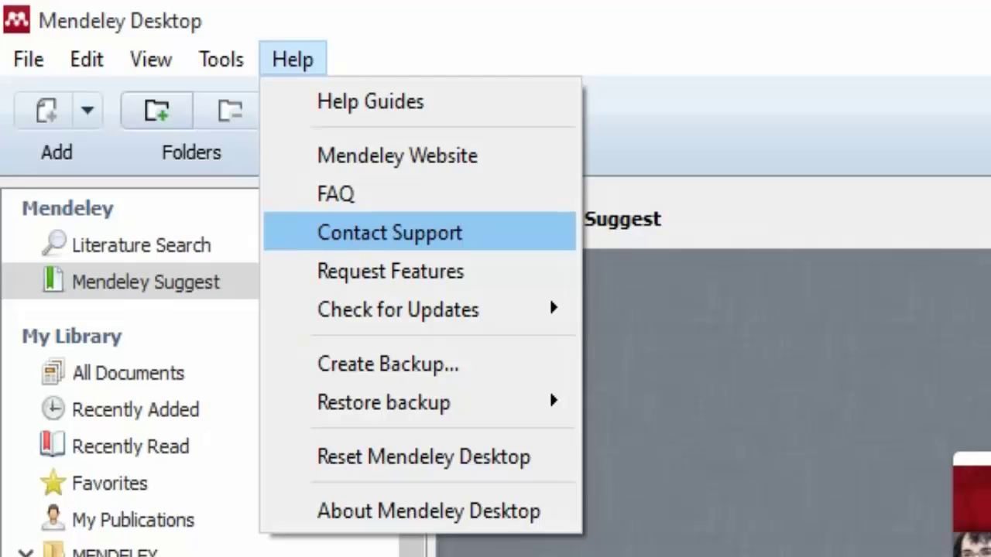
key(Down)
key(Down)
key(Down)
key(Down)
key(Down)
key(Down)
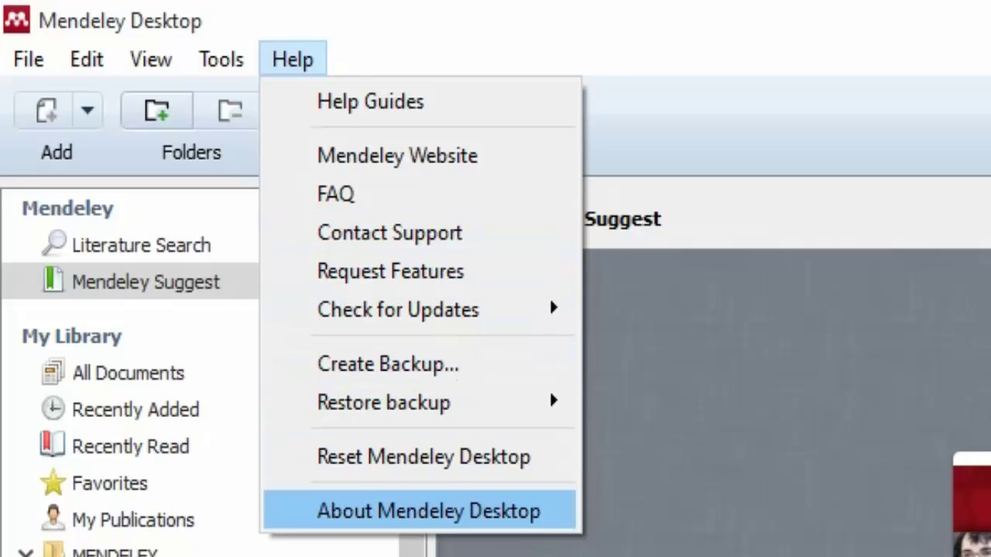
key(Up)
key(Up)
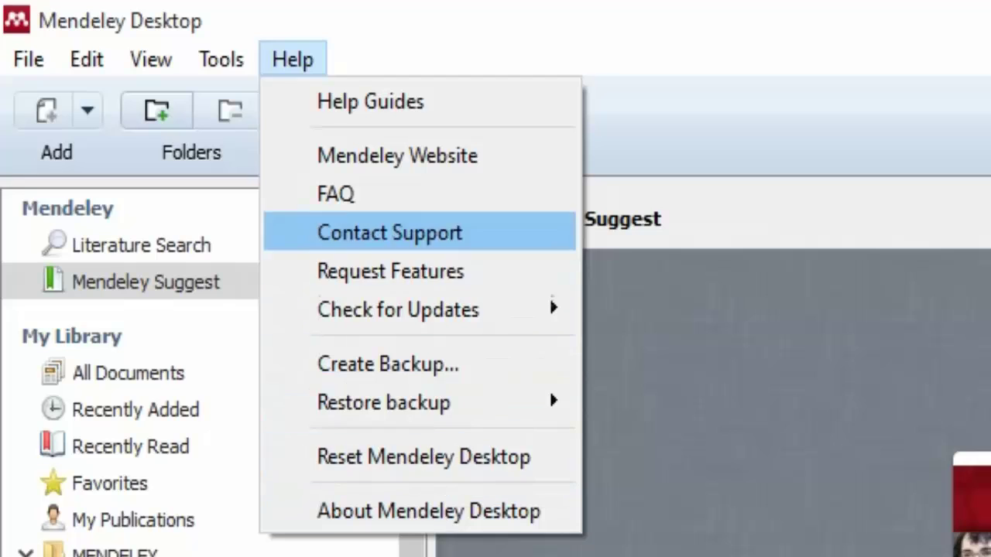
Review the backup, restore, reset and About entries, then show the empty MENDELEY folder.
mouse_move(549, 296)
key(Down)
key(Down)
key(Down)
key(Down)
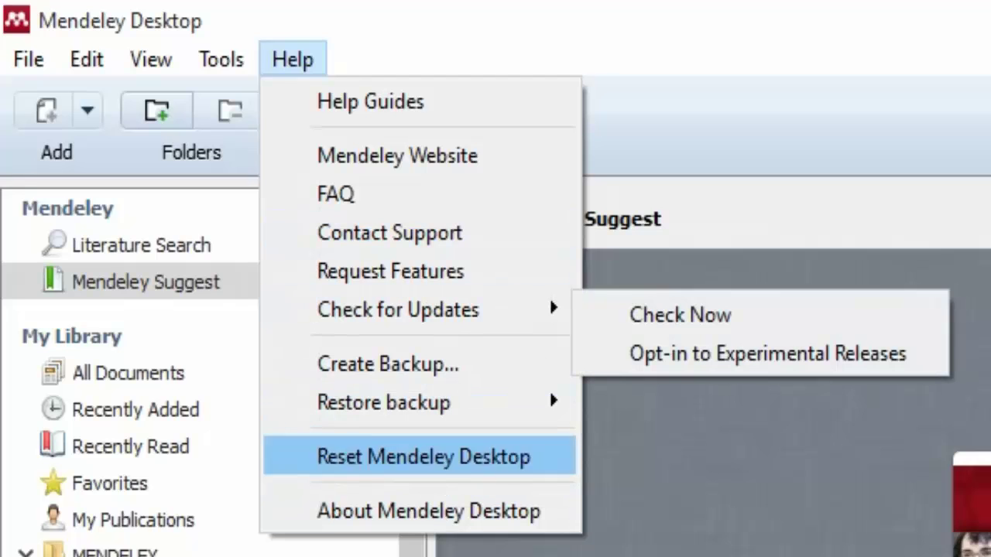
key(Up)
key(Up)
key(Up)
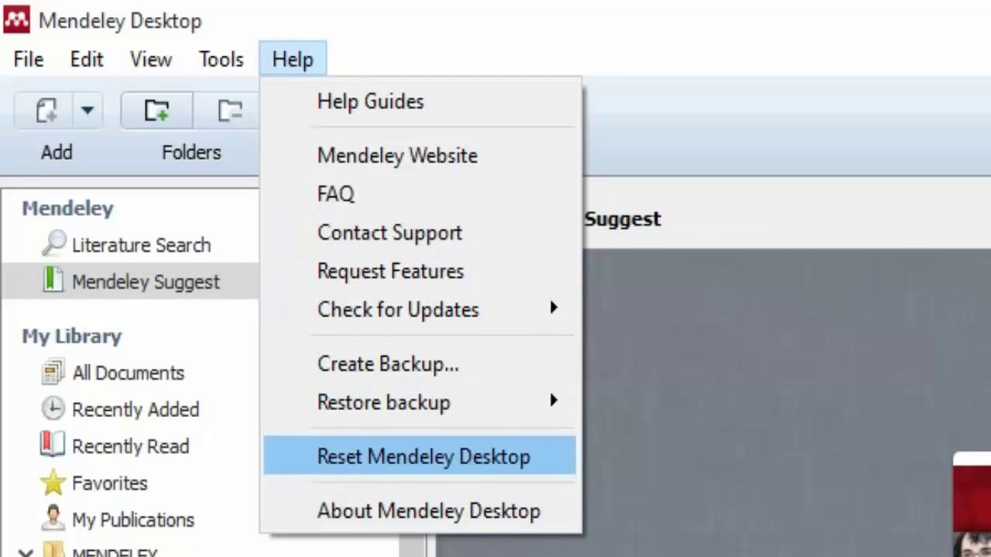
key(Down)
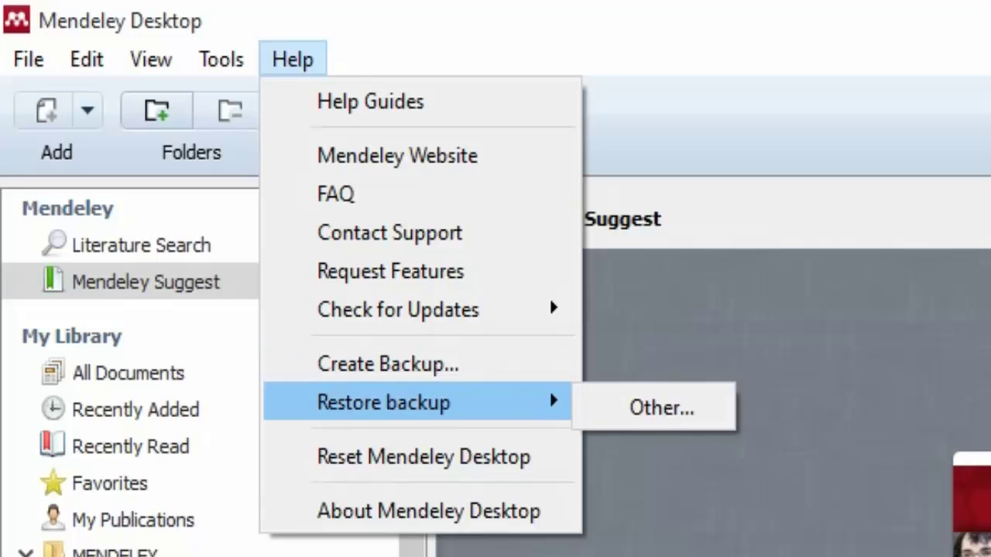
key(Down)
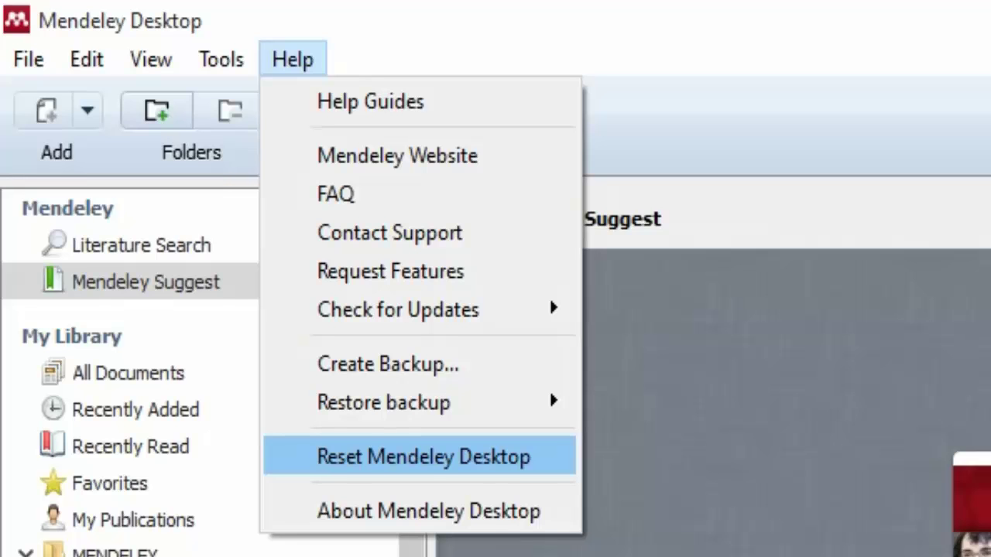
key(Down)
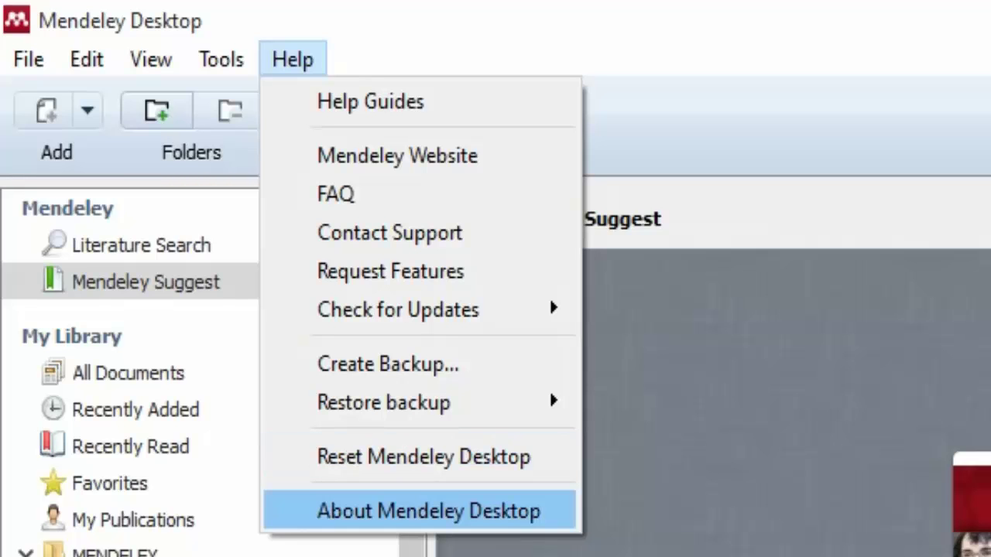
key(Escape)
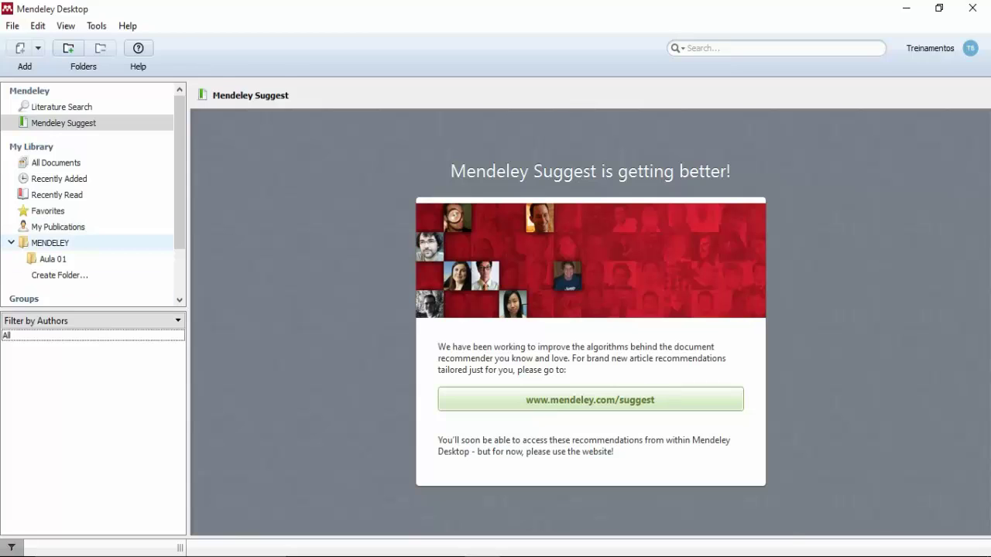
click(50, 242)
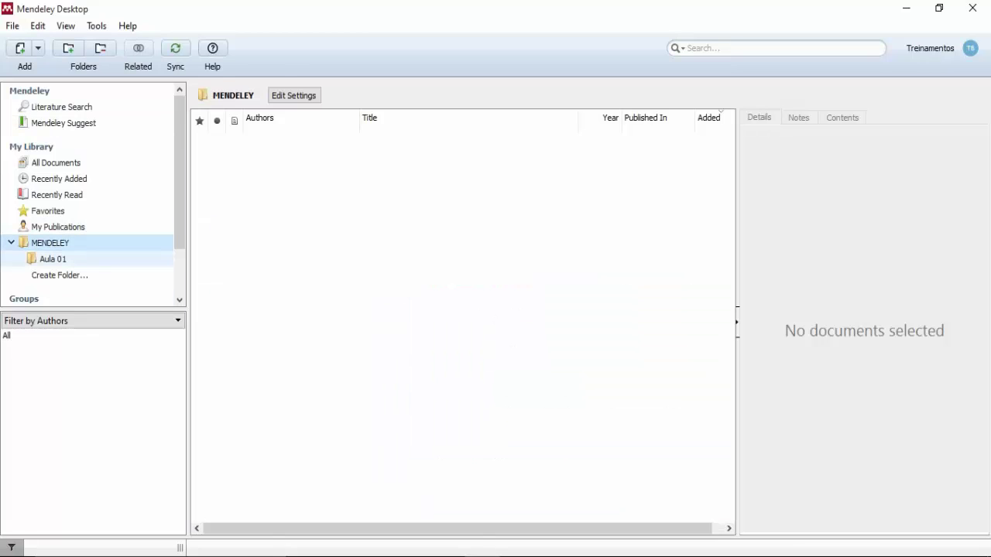